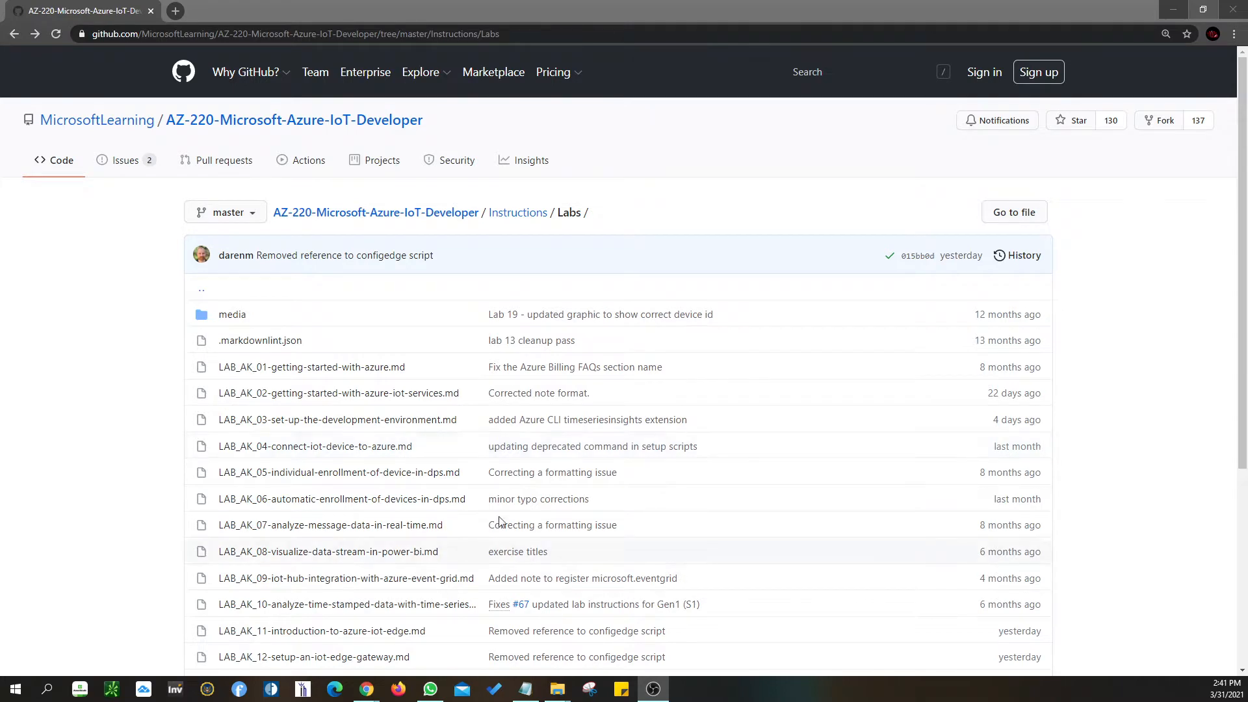
Step: Open LAB_AK_19-azure-defender-for-iot.md from the Labs folder and dock its window beside the Azure portal window
scroll(108, 436, "down", 5)
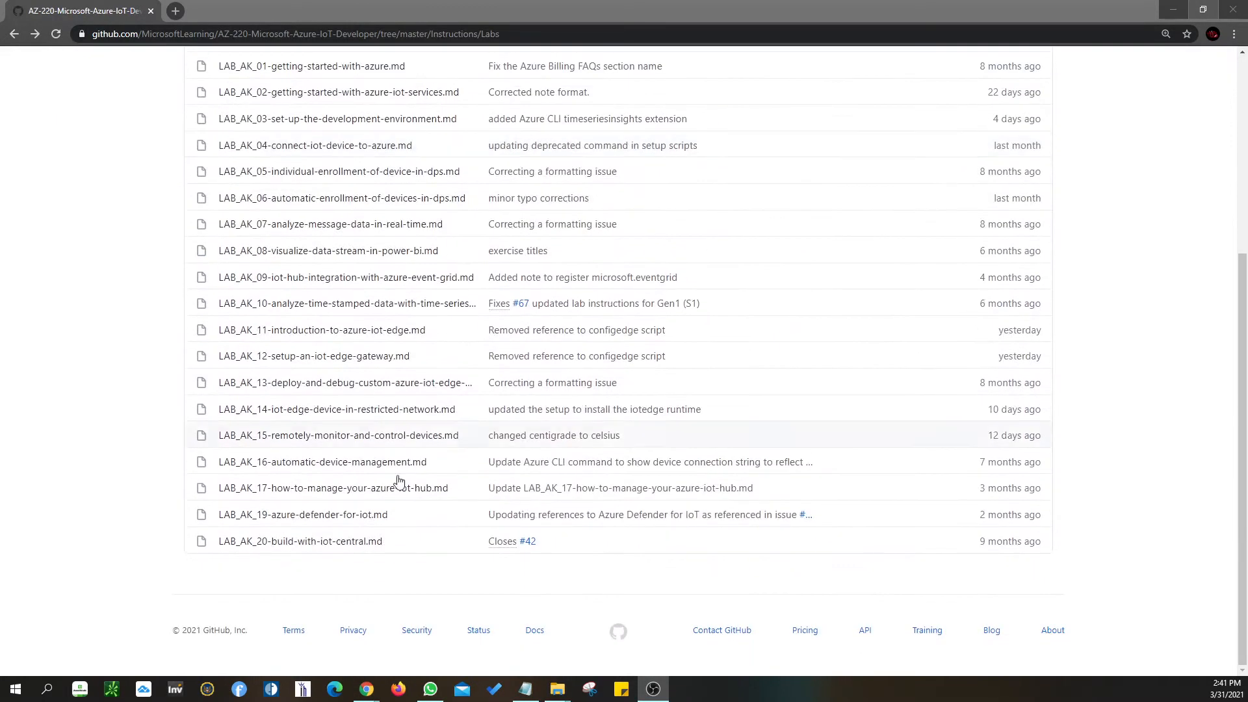
left_click(329, 515)
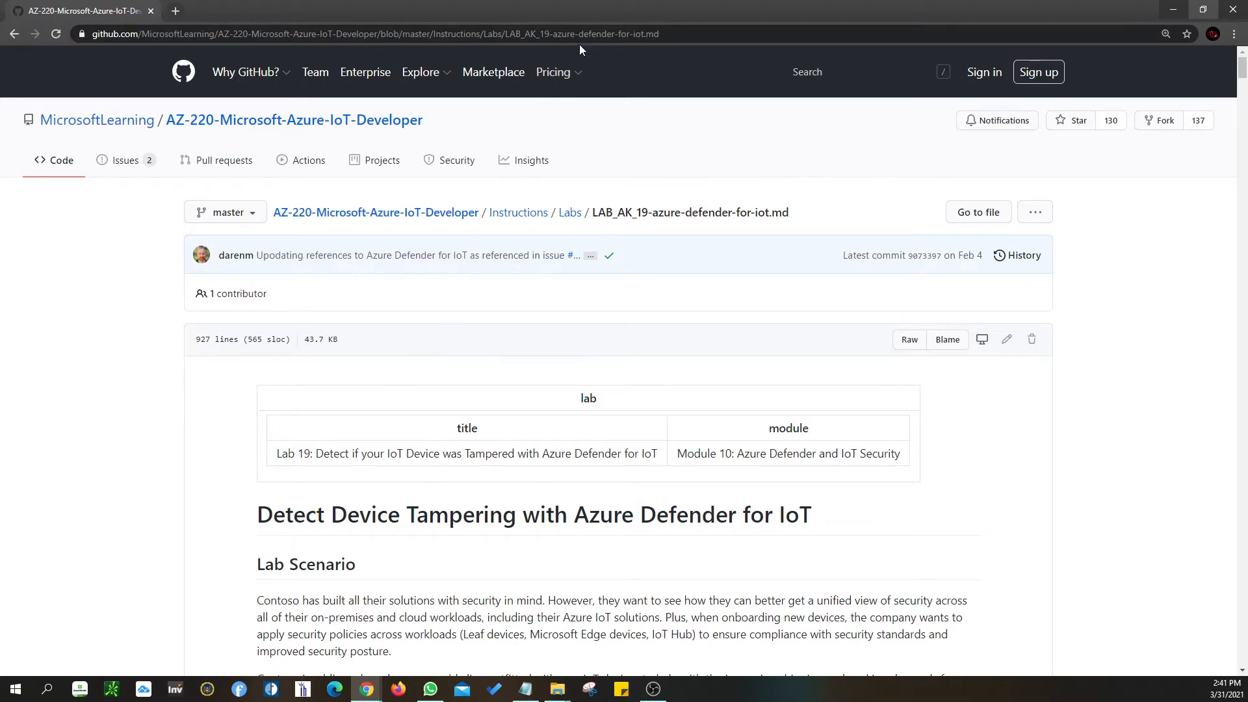
left_click_drag(573, 5, 1247, 146)
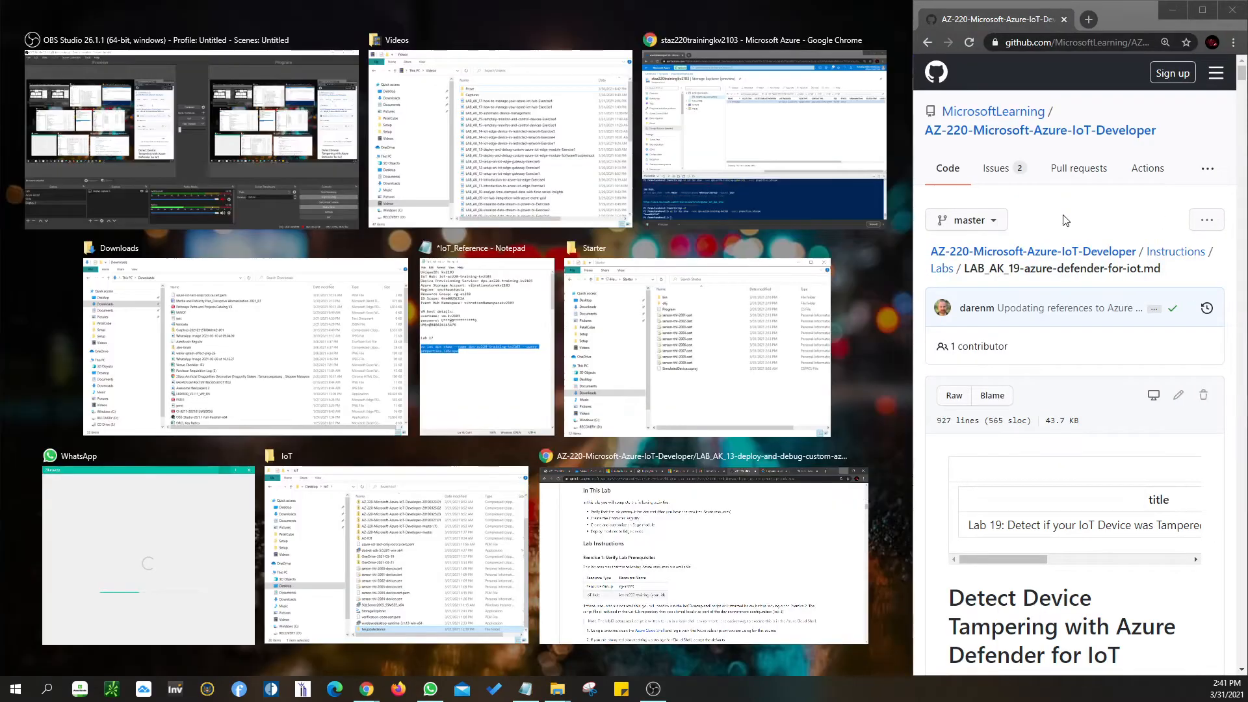
left_click(1064, 216)
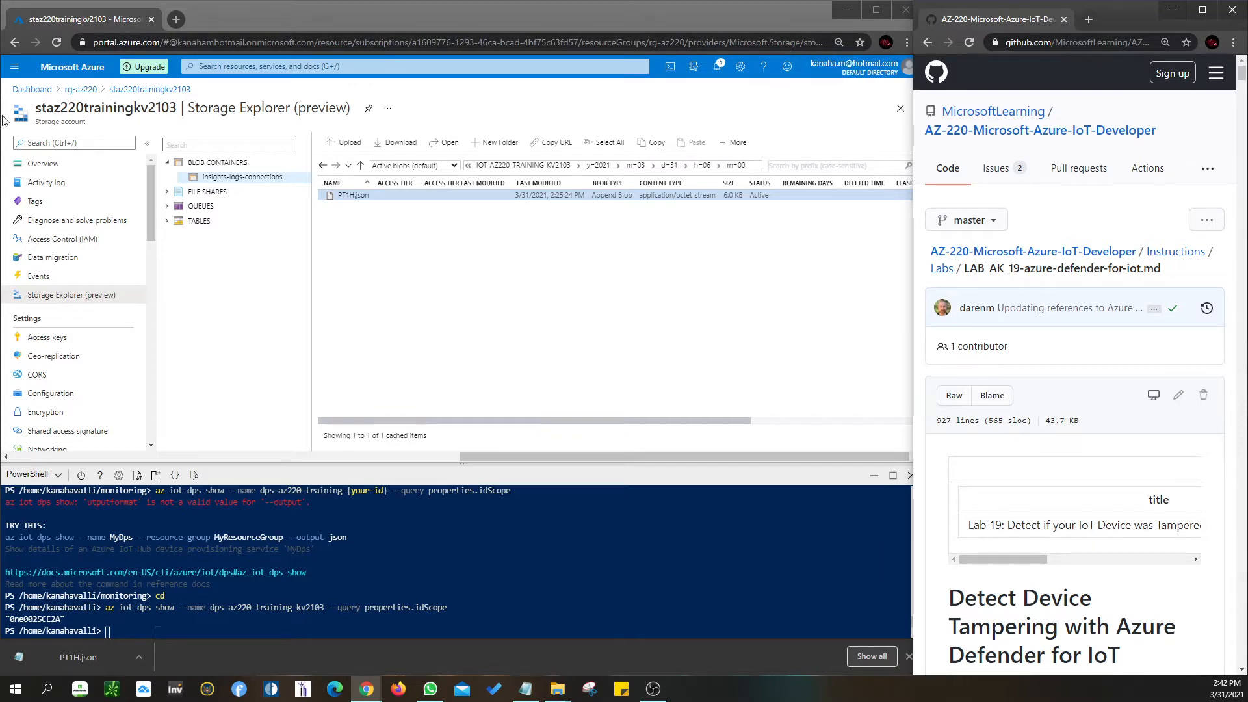
Step: Return to the AZ-220 dashboard in the Azure portal and restart the Cloud Shell session
left_click(32, 90)
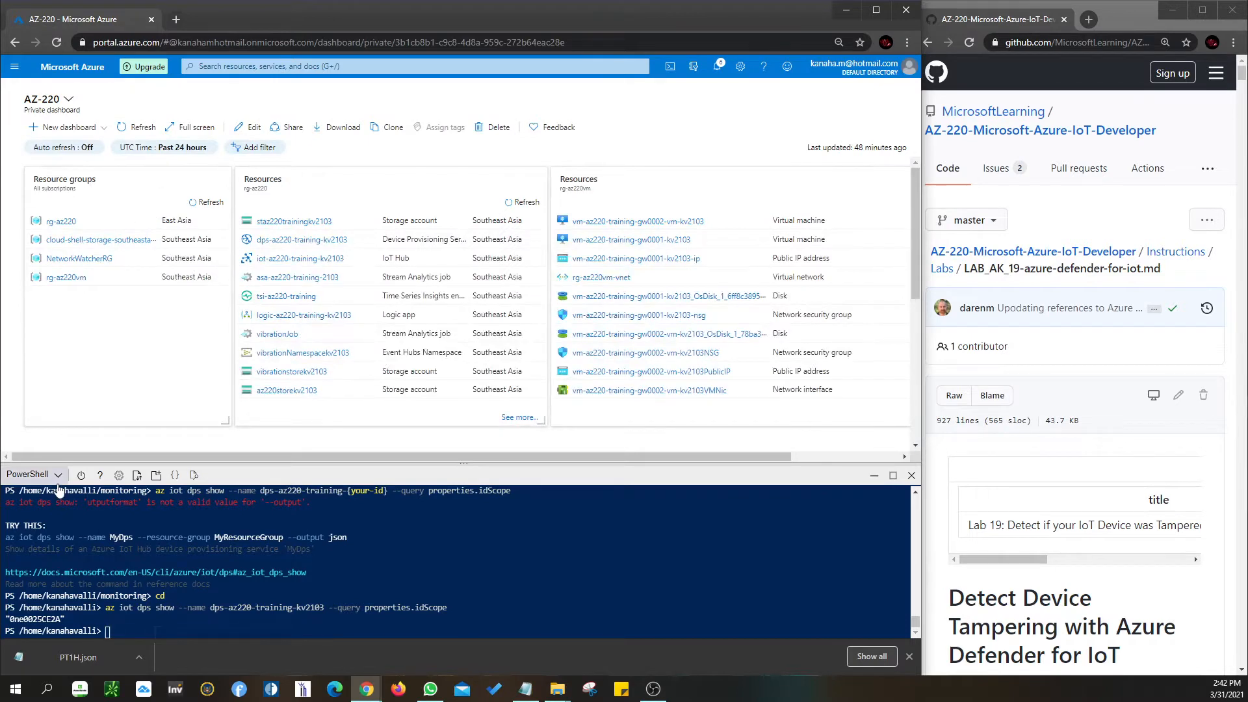
left_click(81, 476)
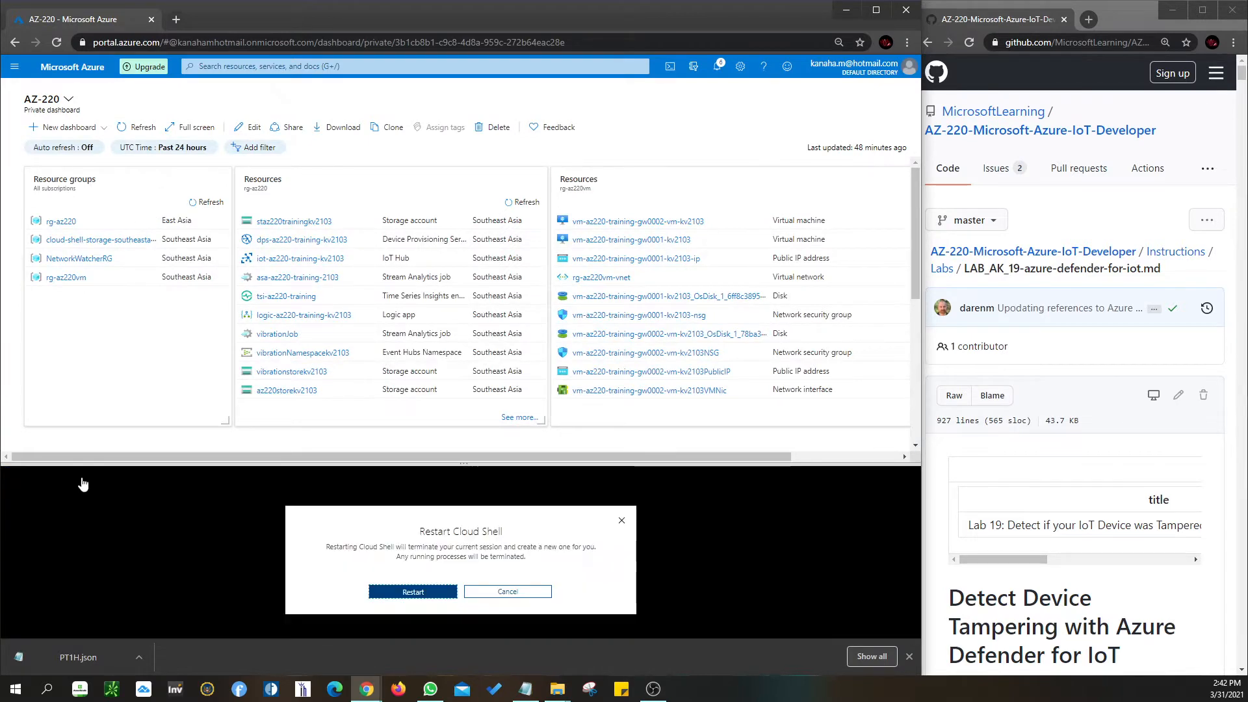
left_click(388, 594)
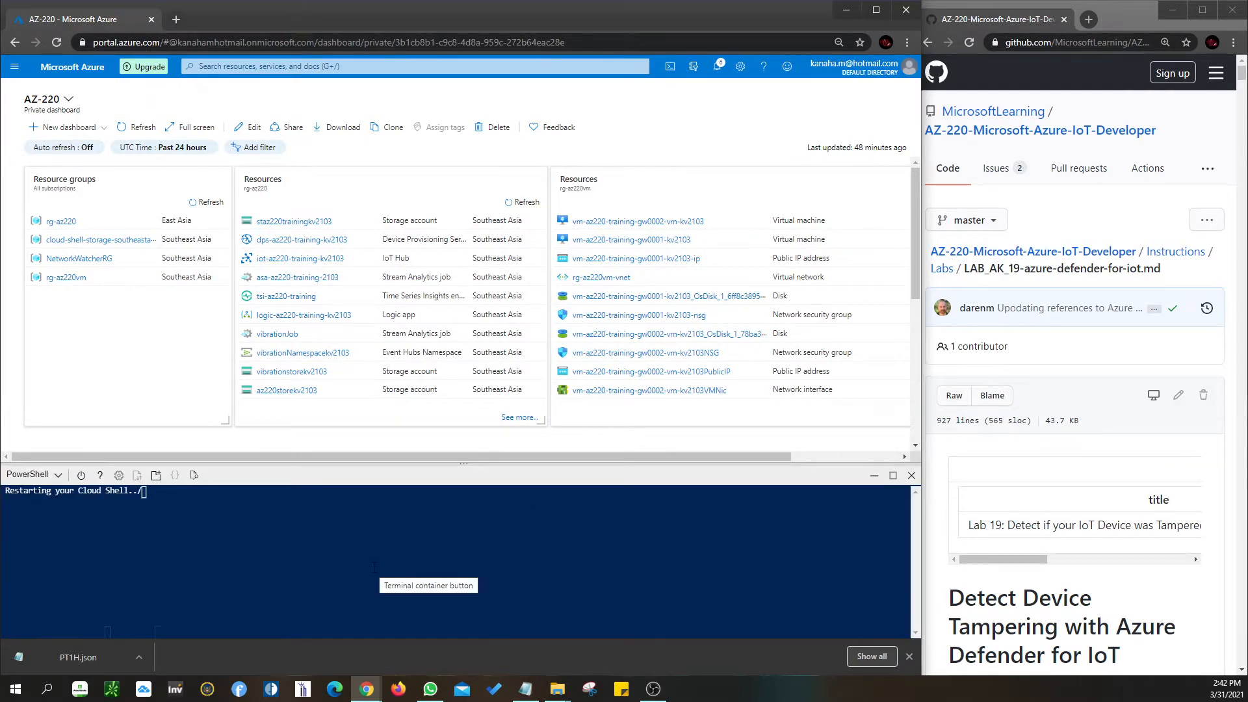
Step: Replace the Lab 17 section in the IoT_Reference notes with a "Lab 19" heading, and minimize the notes
left_click(526, 689)
left_click(577, 305)
left_click_drag(626, 363, 504, 305)
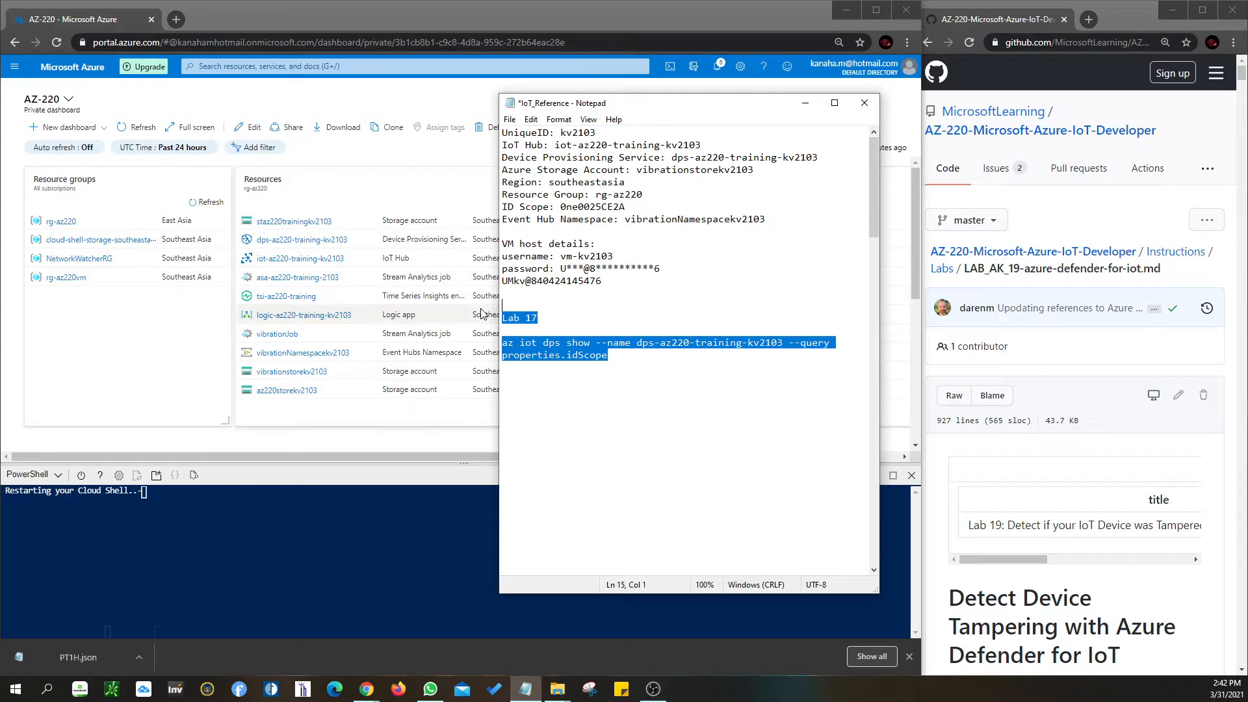
key("Delete")
key("ctrl+s")
type("La")
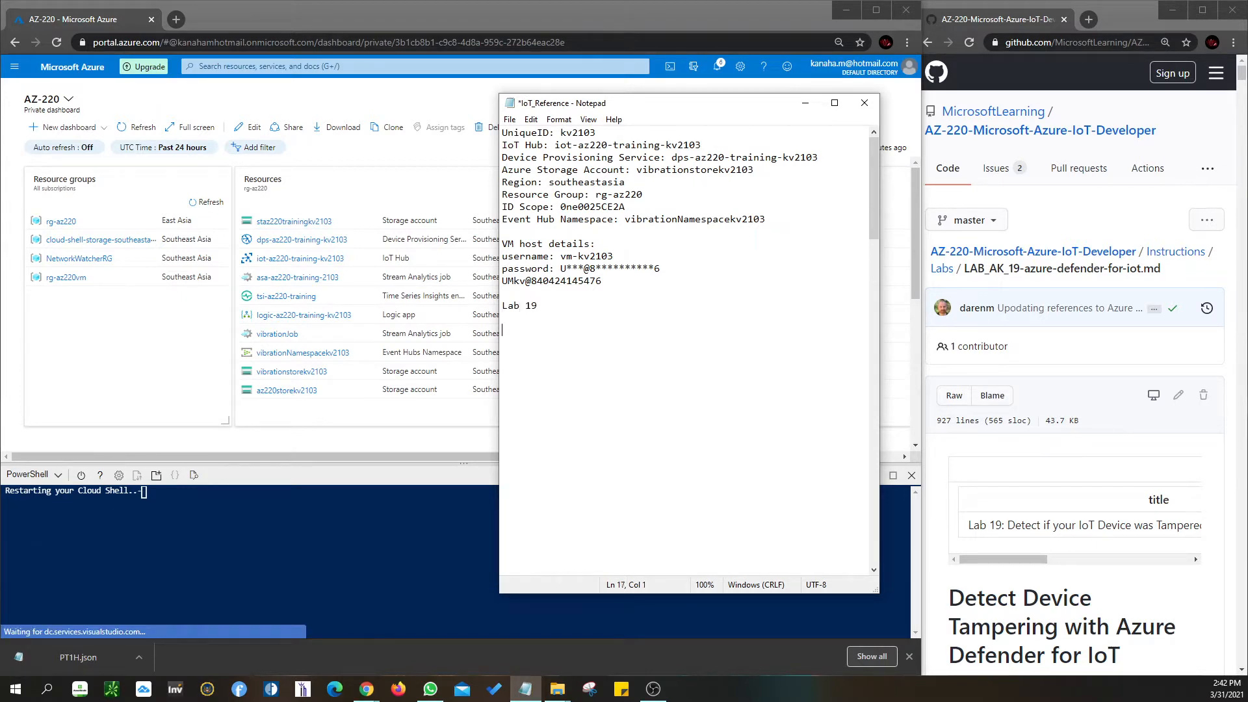
left_click(804, 102)
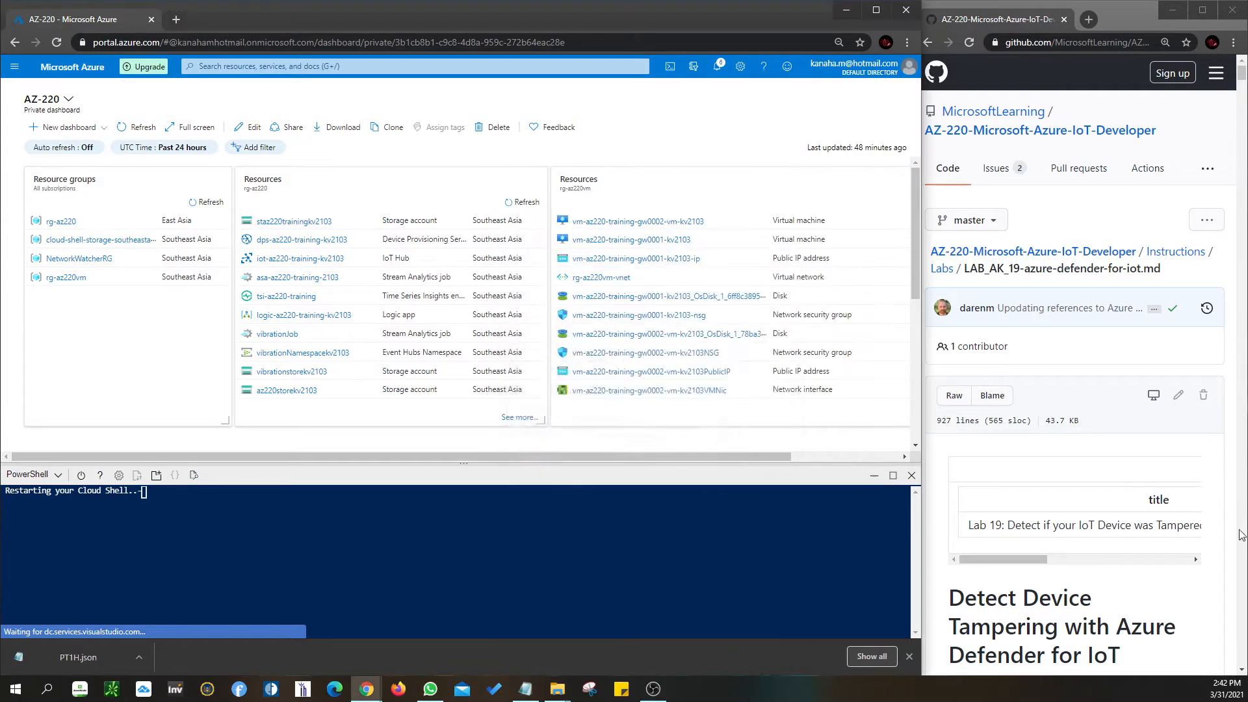
Step: Read the lab scenario, activity list and Exercise 1 prerequisites up to the setup script upload instructions, closing the browser's download bar
scroll(1030, 523, "down", 2)
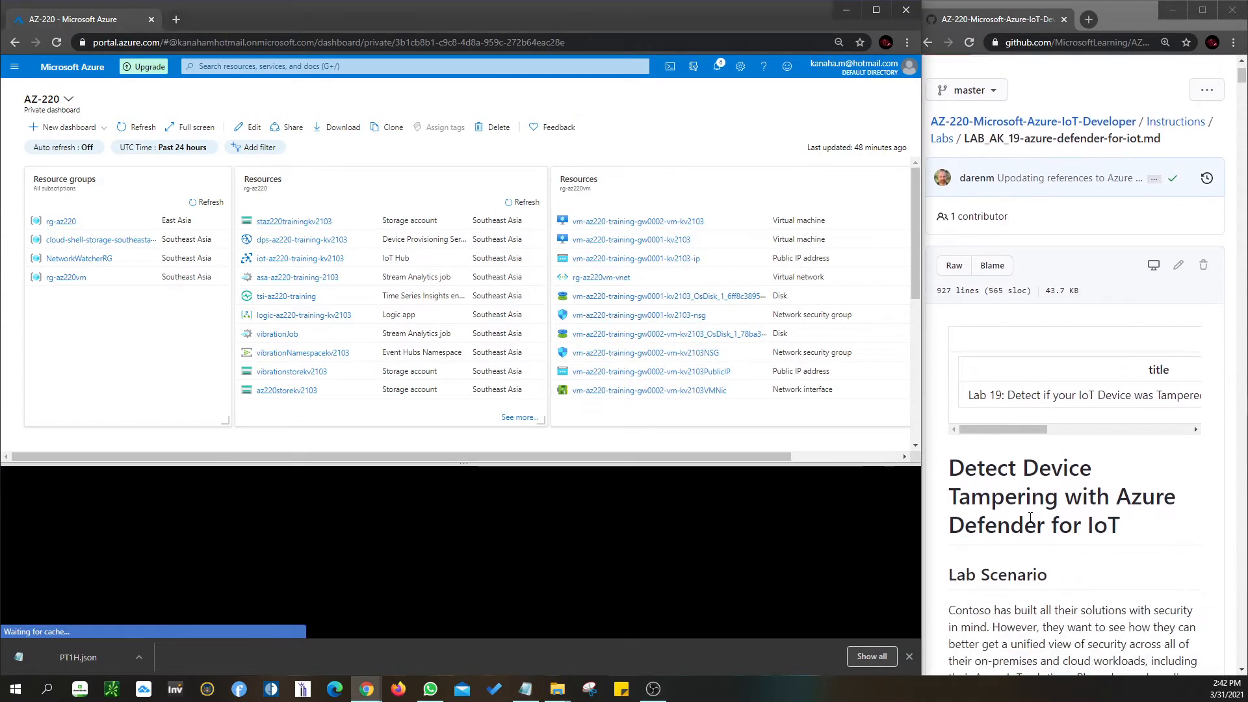
left_click(910, 657)
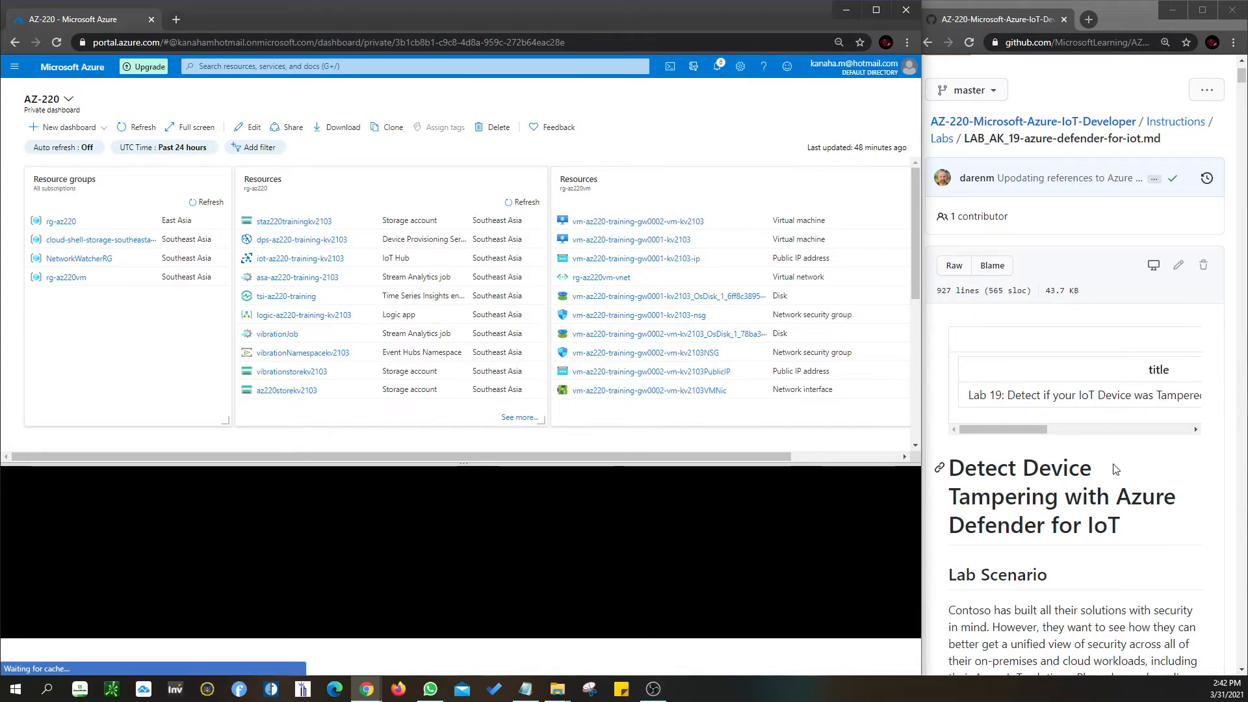
scroll(1116, 468, "down", 7)
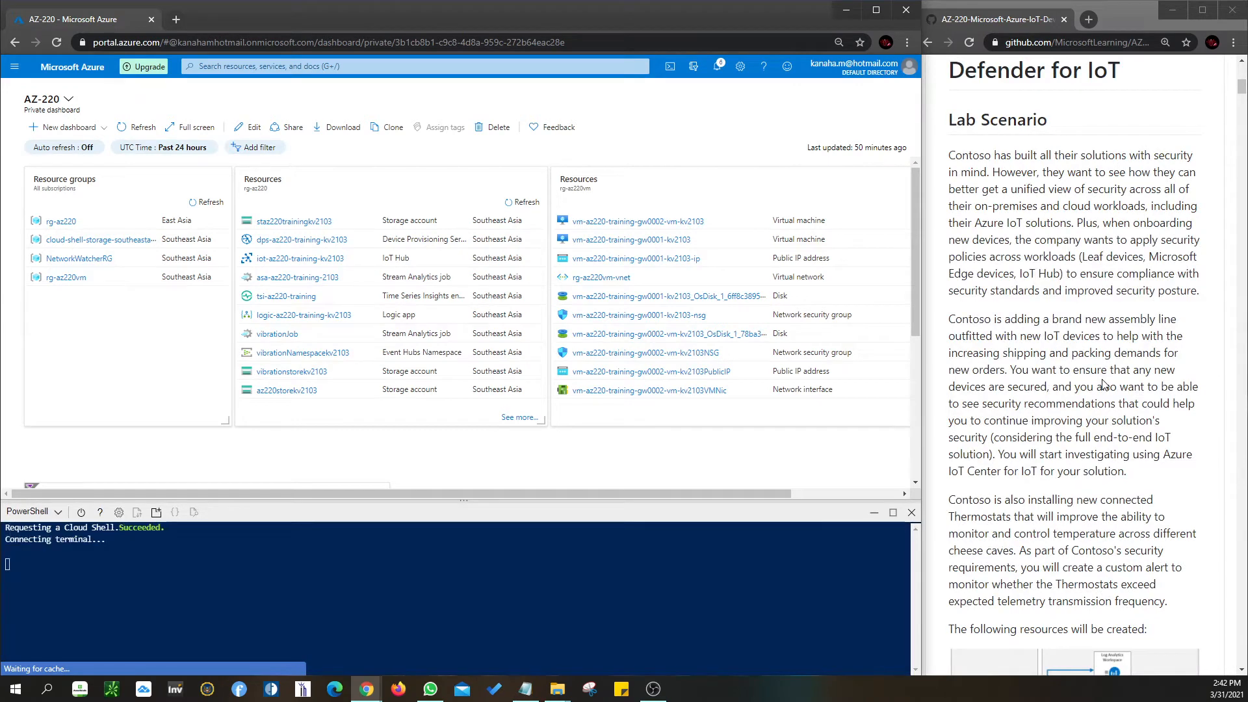
scroll(1103, 381, "down", 1)
scroll(1103, 380, "down", 2)
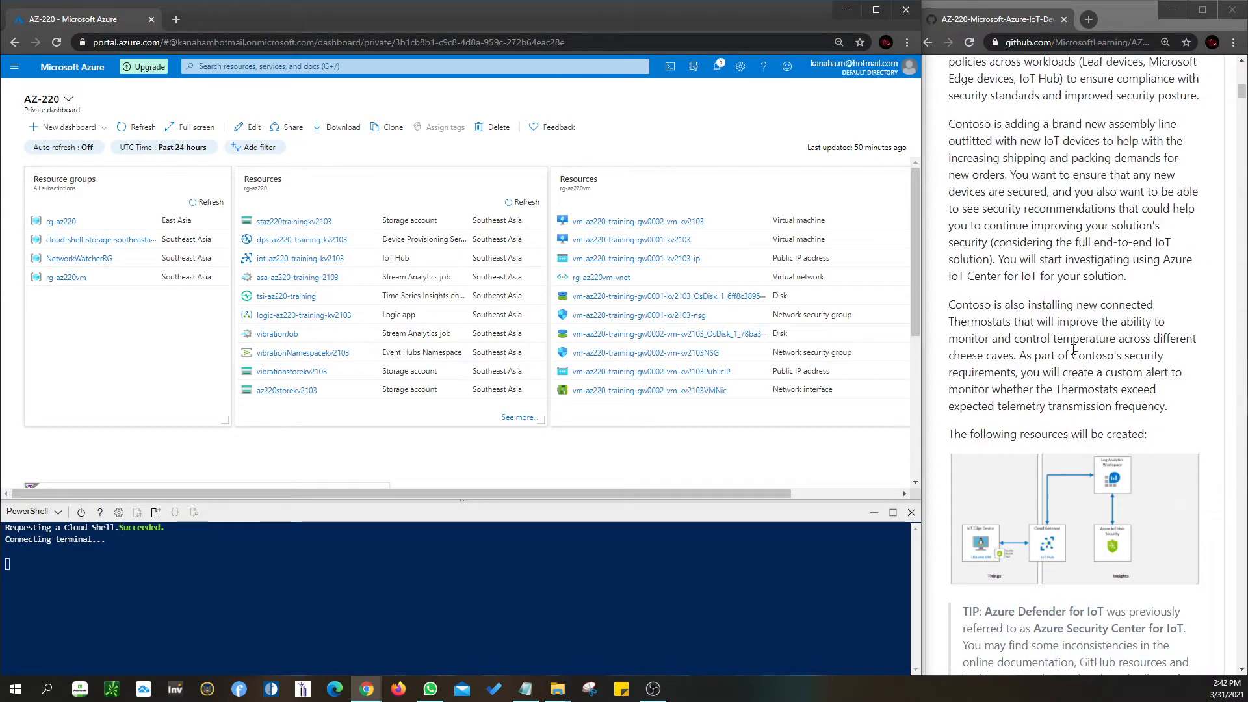
scroll(1067, 368, "down", 8)
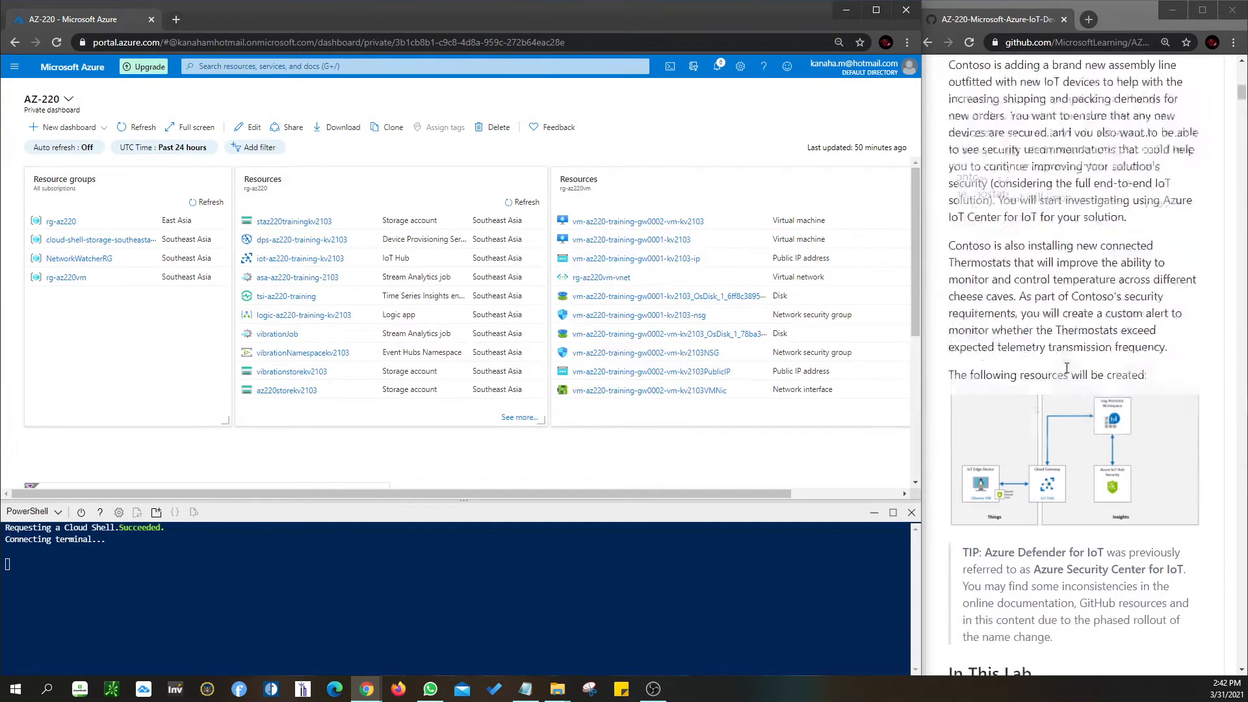
scroll(1067, 368, "down", 8)
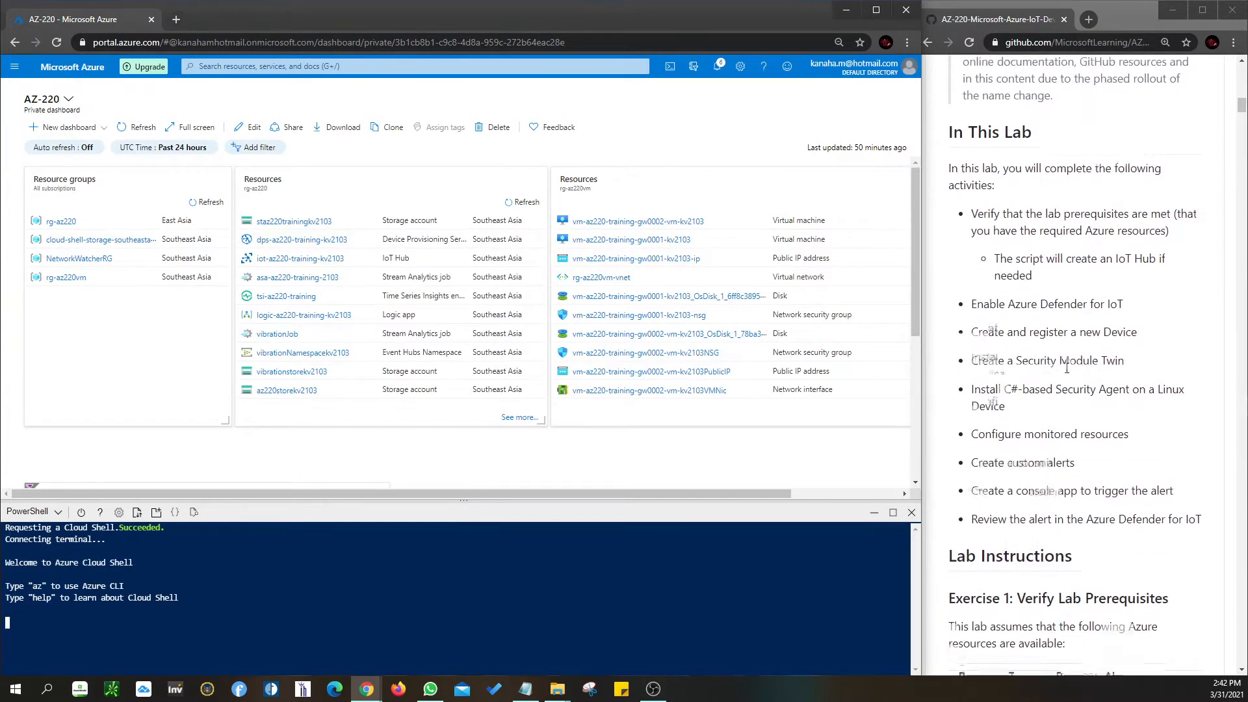
scroll(1067, 368, "down", 3)
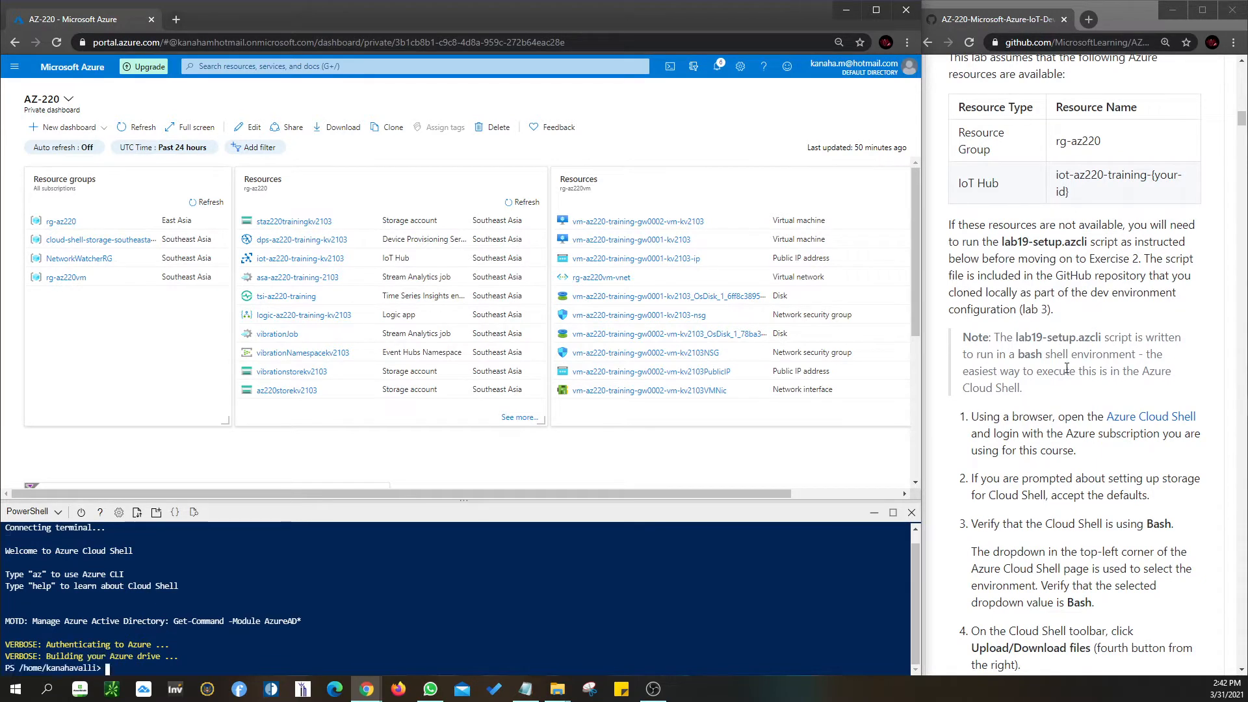
scroll(1067, 368, "down", 2)
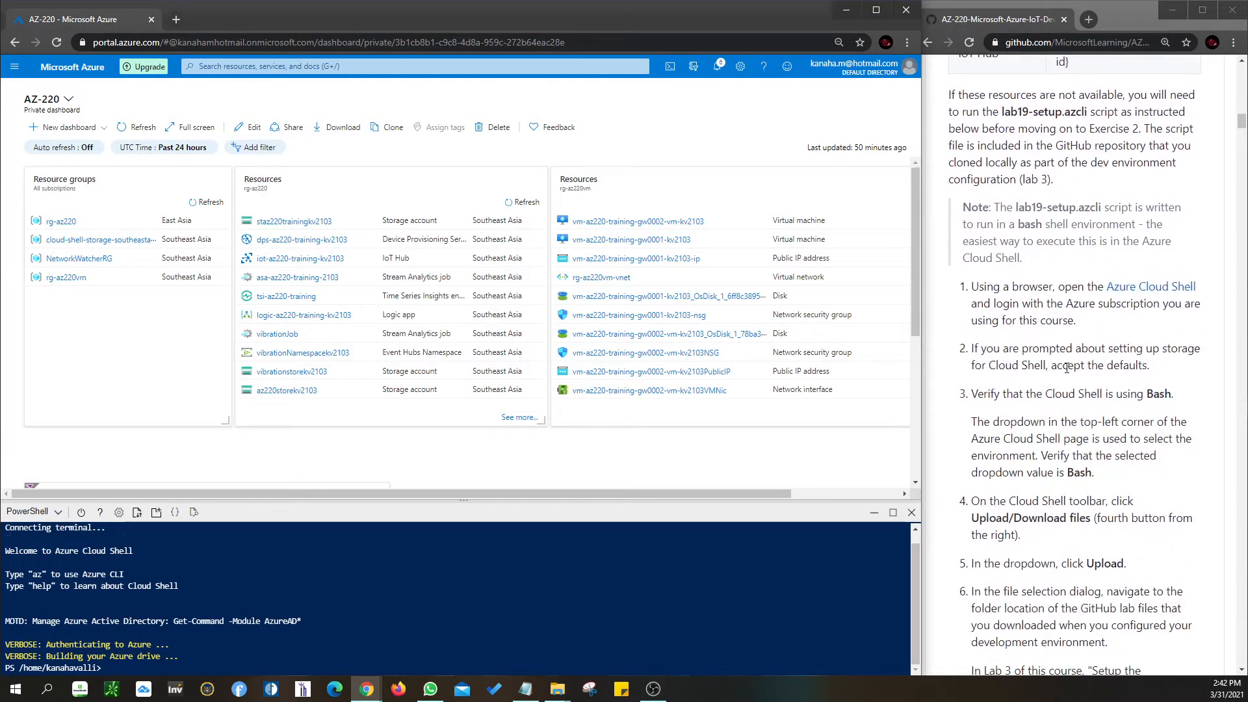
scroll(1067, 368, "down", 3)
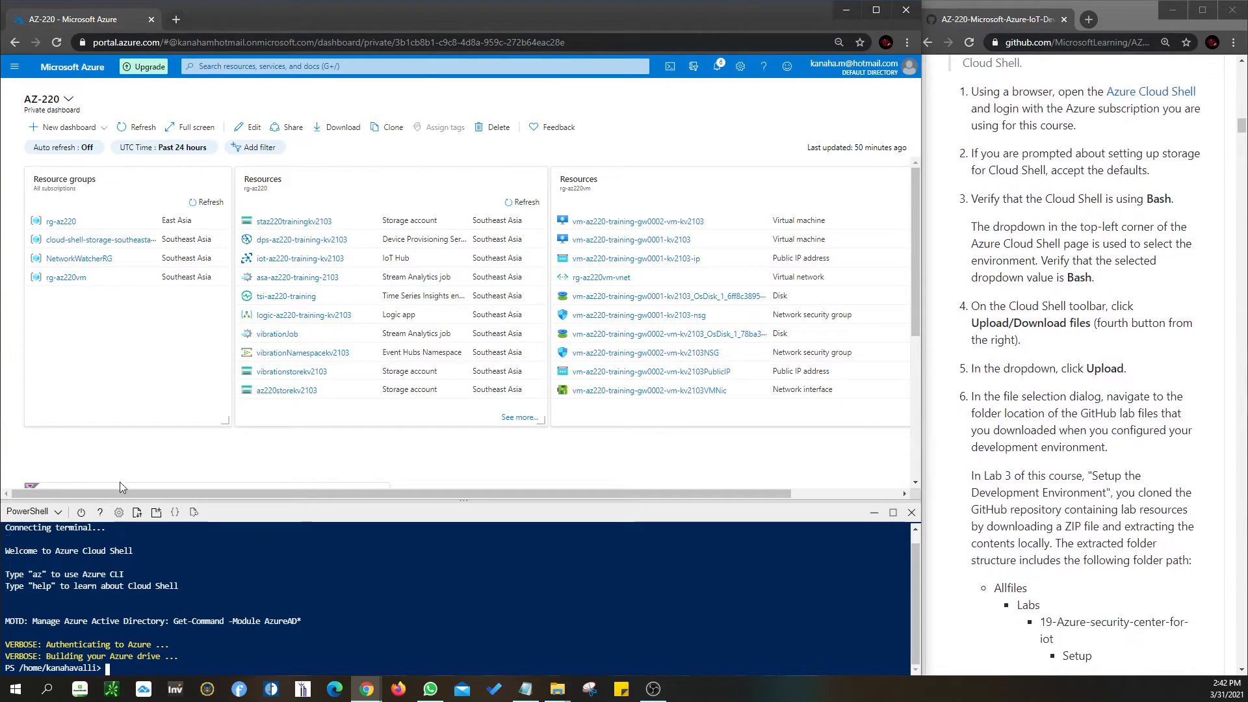
Step: Upload lab19-setup.azcli from the Setup folder of 19-Azure-security-center-for-iot to Cloud Shell and dismiss the upload notification
left_click(136, 514)
left_click(151, 530)
left_click(137, 514)
left_click(147, 533)
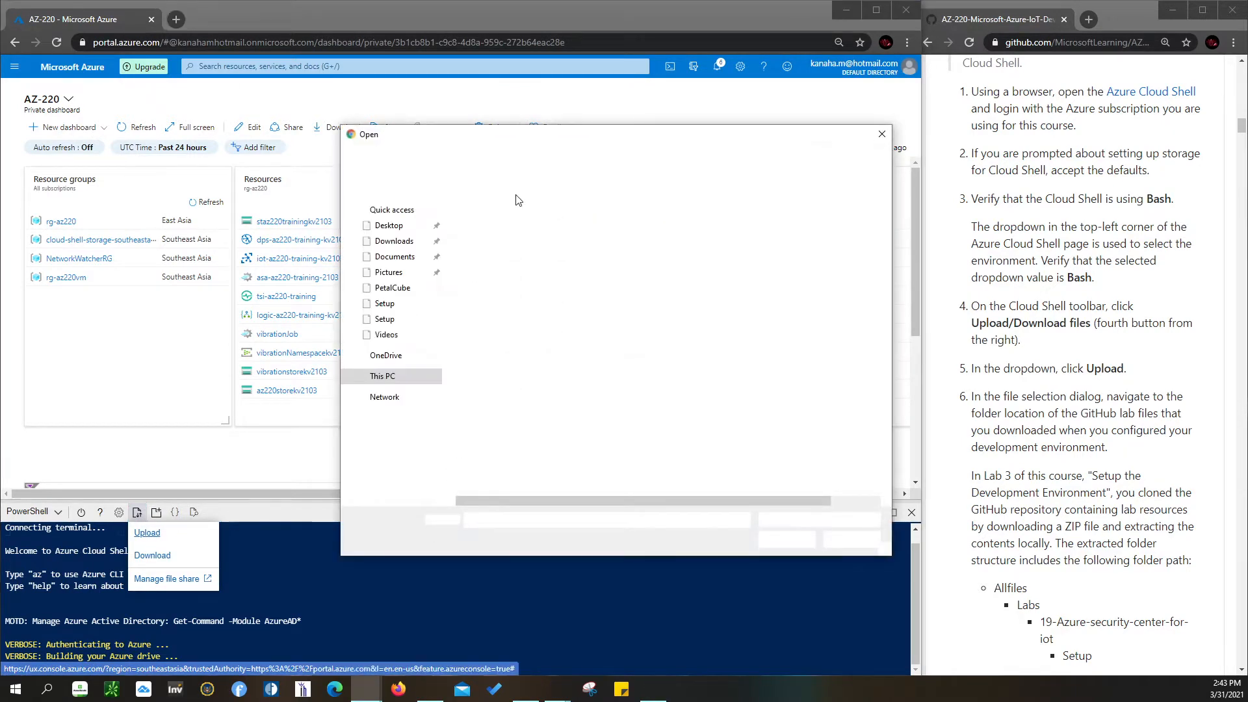
left_click(481, 157)
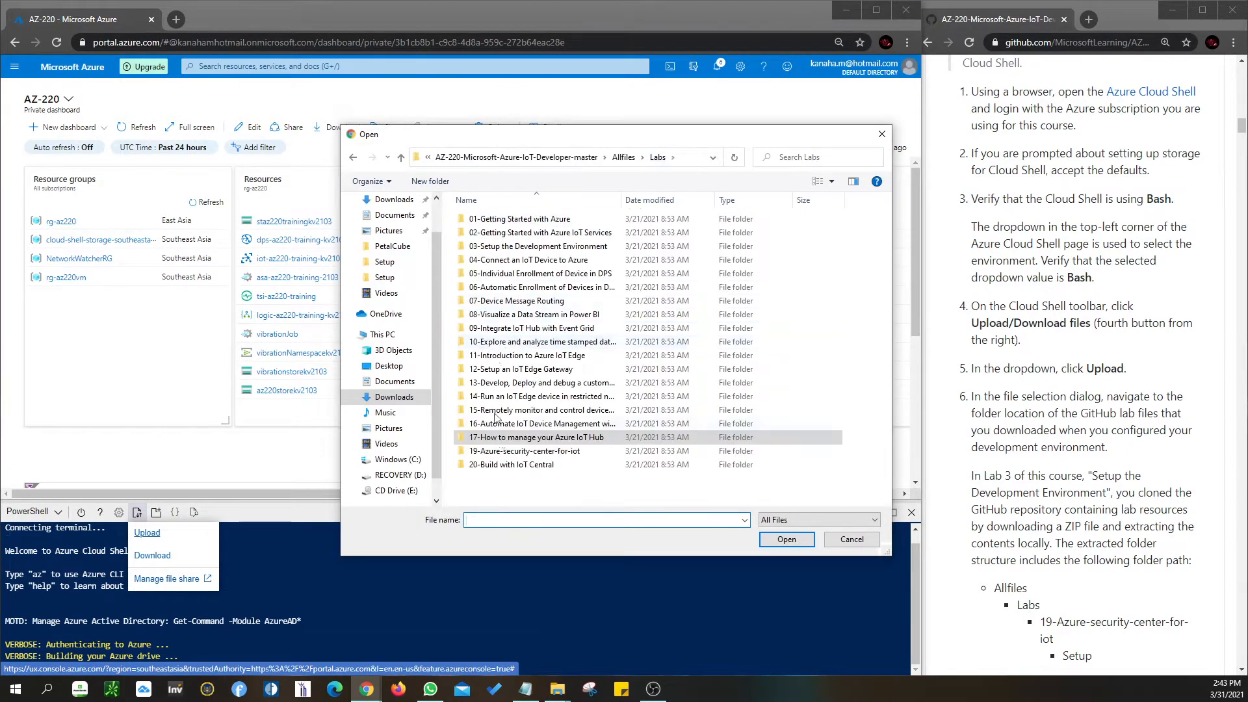
double_click(505, 453)
double_click(495, 221)
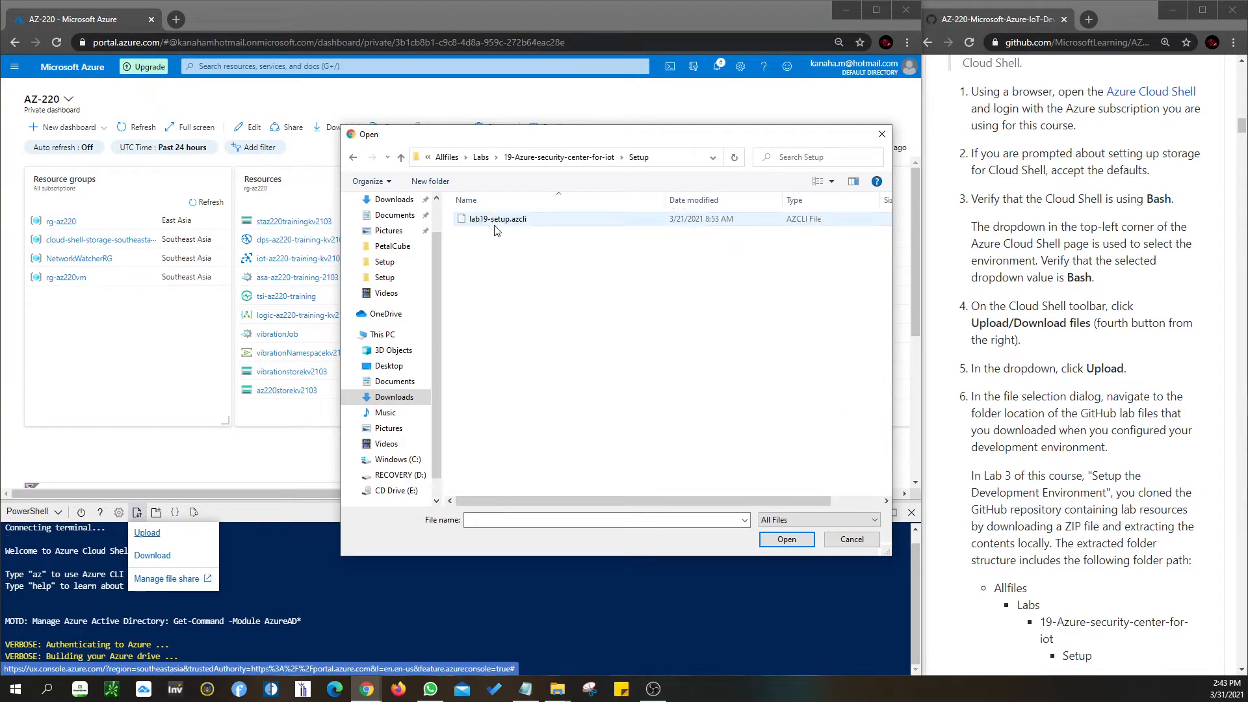
left_click(500, 221)
left_click(785, 539)
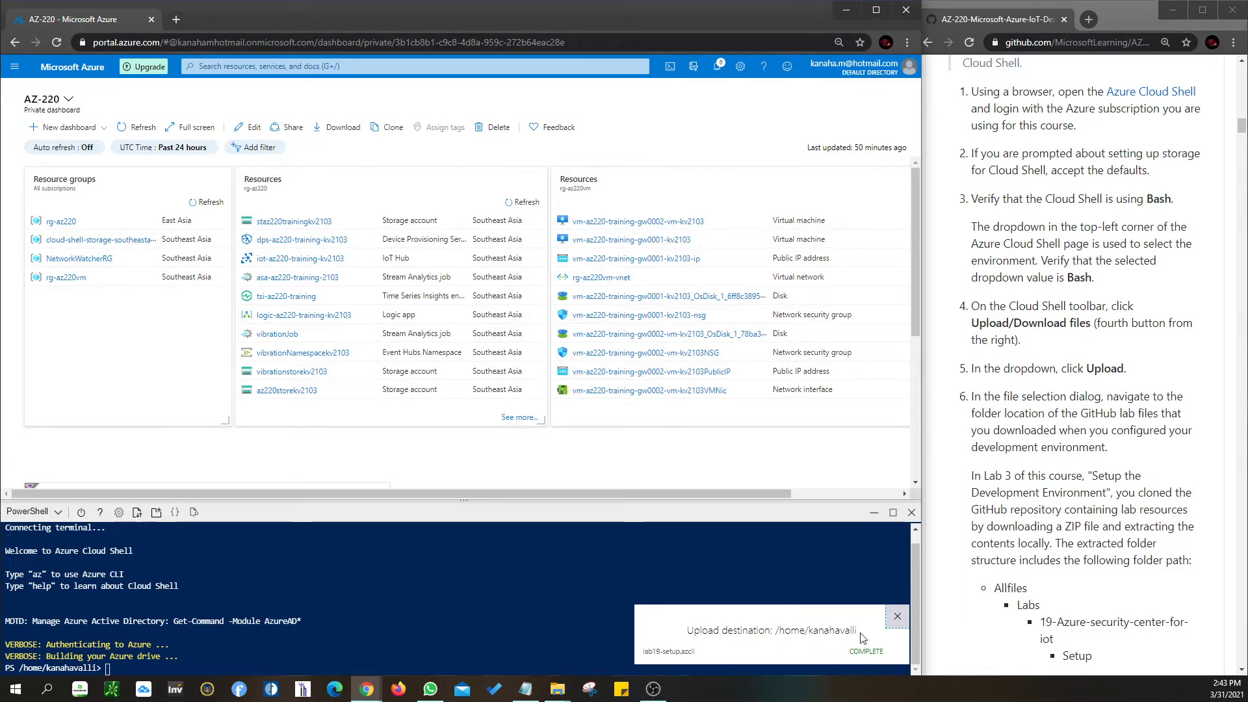
left_click(898, 616)
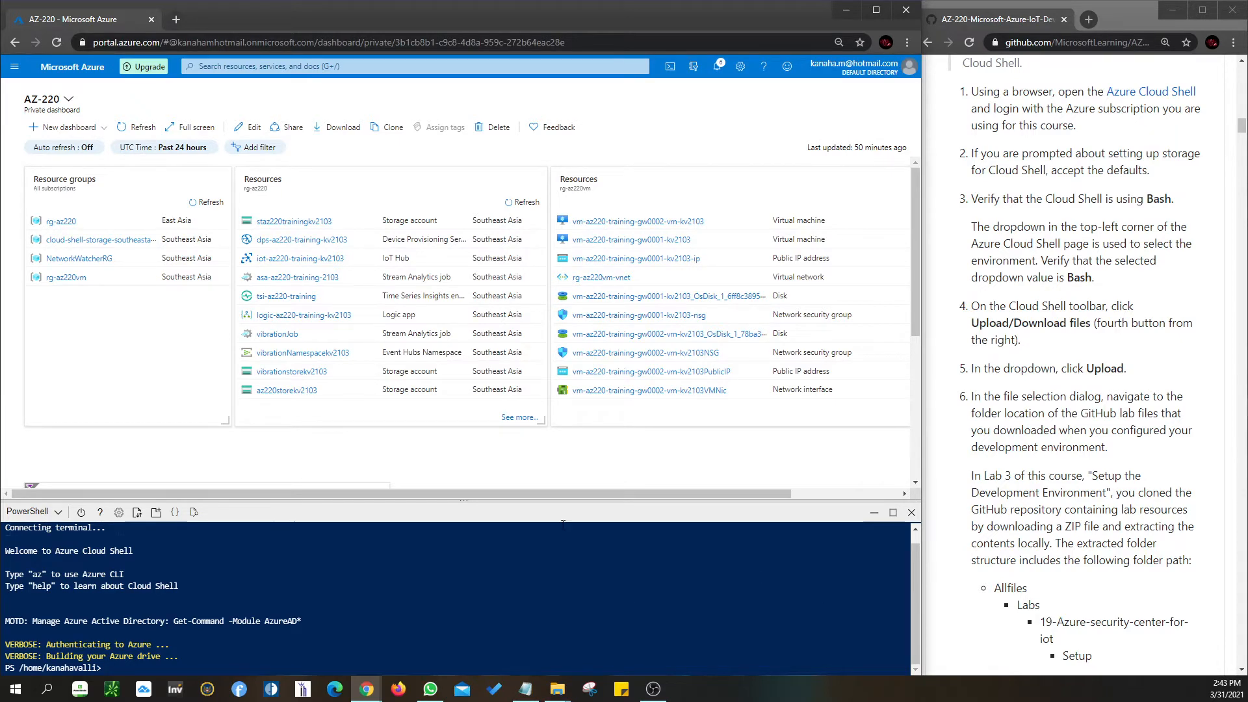
Step: List the Cloud Shell home directory with ls to check for the uploaded lab19-setup.azcli file
scroll(1095, 512, "down", 8)
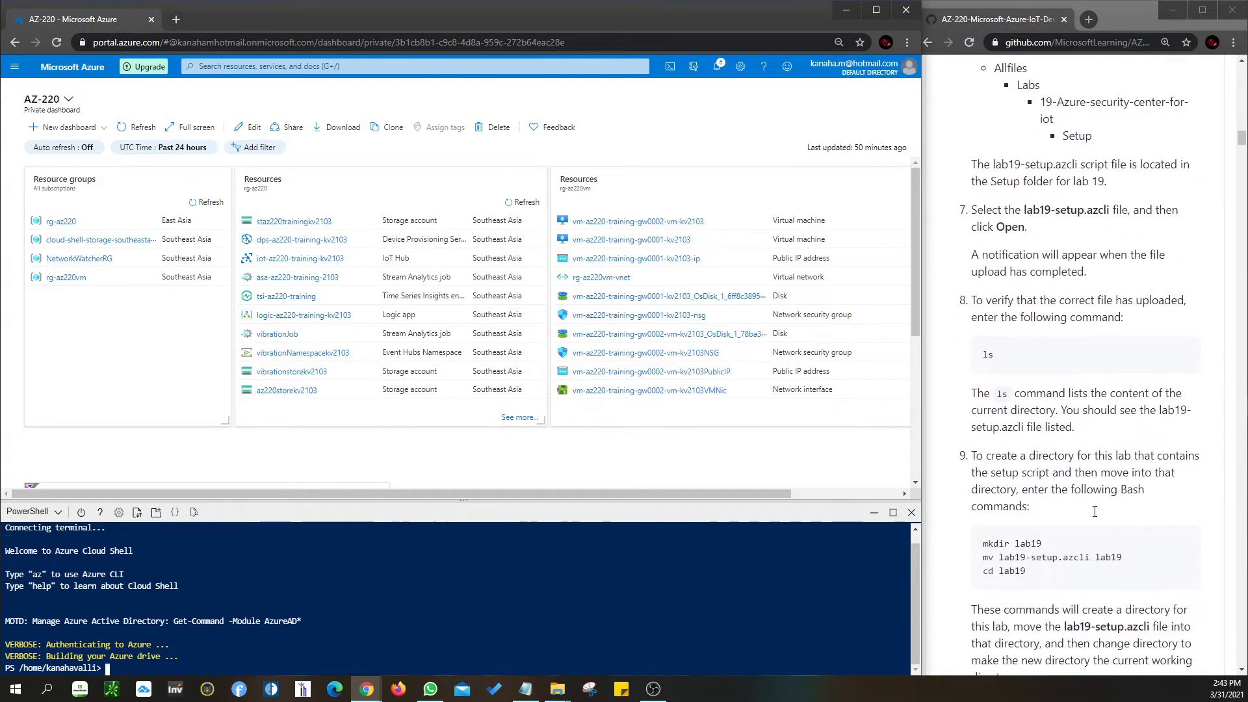
scroll(1095, 511, "down", 2)
type("ls")
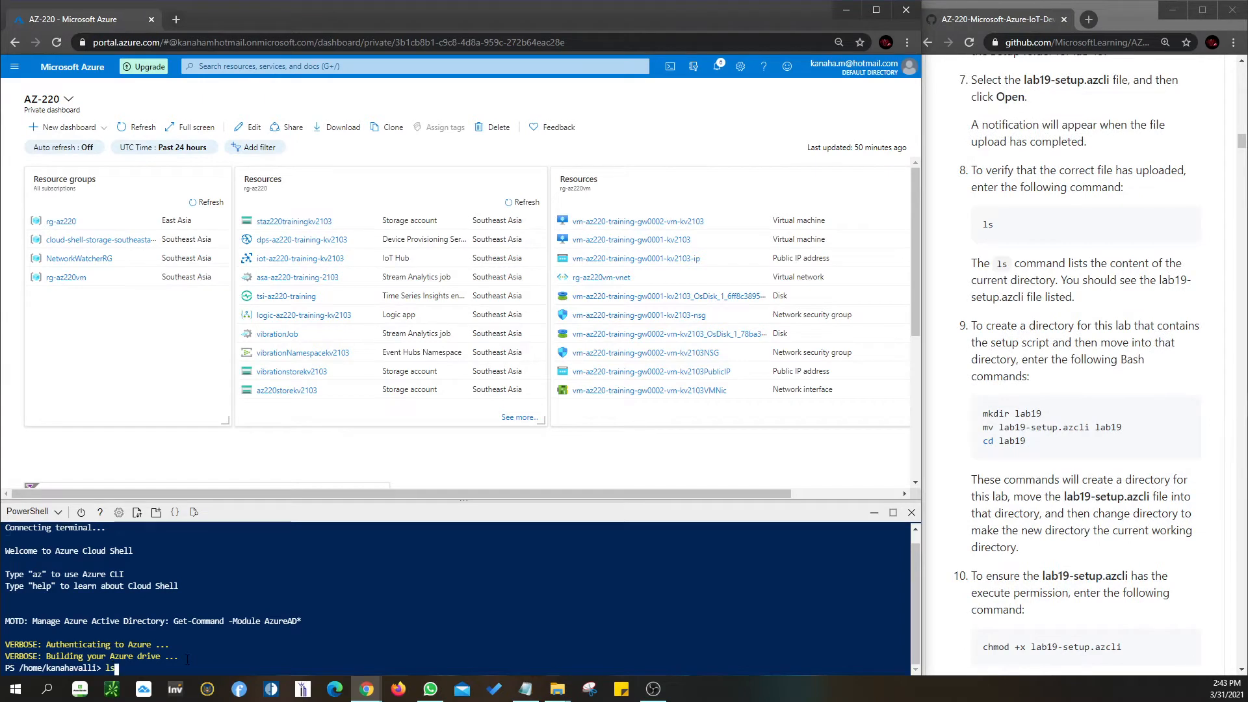
key("Return")
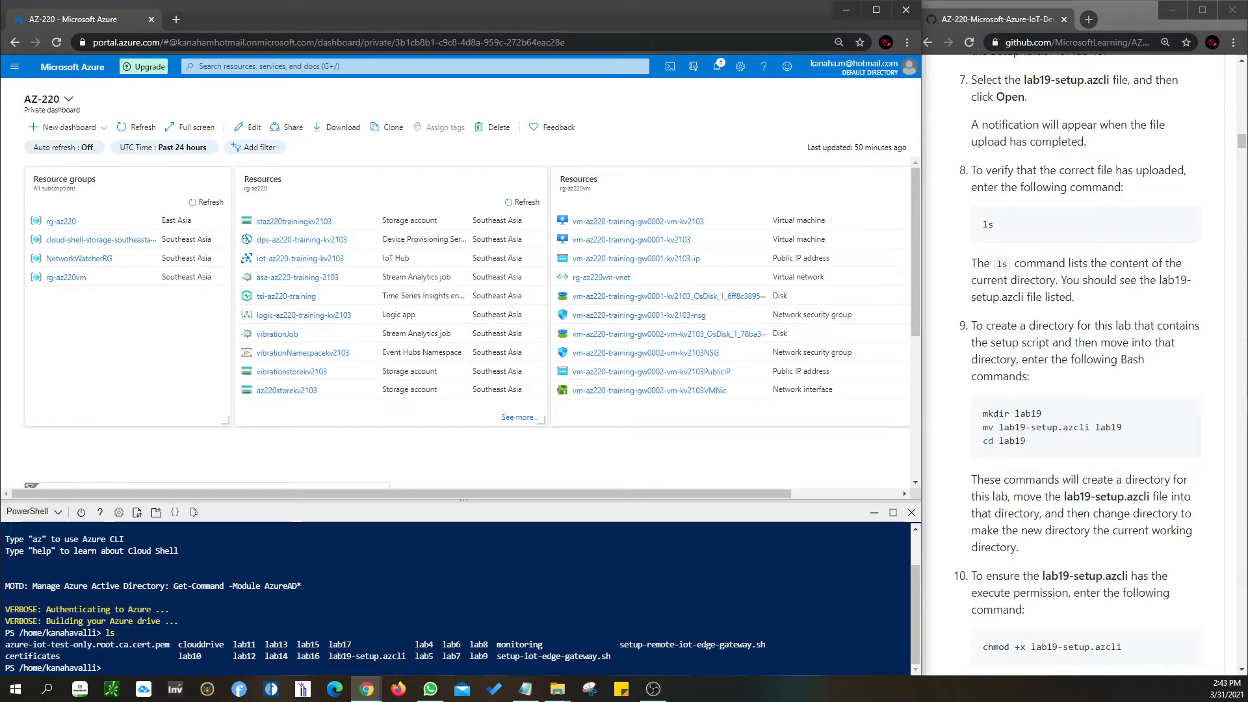
left_click_drag(328, 656, 405, 656)
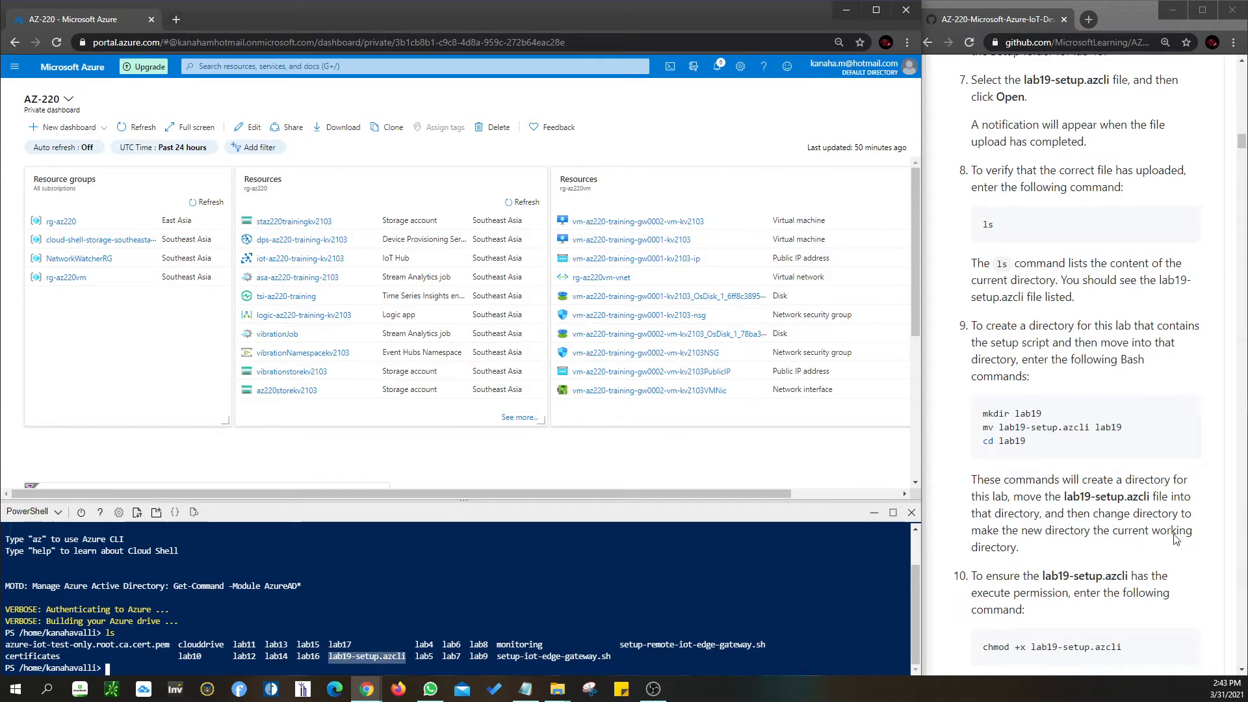
Step: Run the lab's commands to create the lab19 directory, move lab19-setup.azcli there and change into it
left_click_drag(981, 410, 1027, 440)
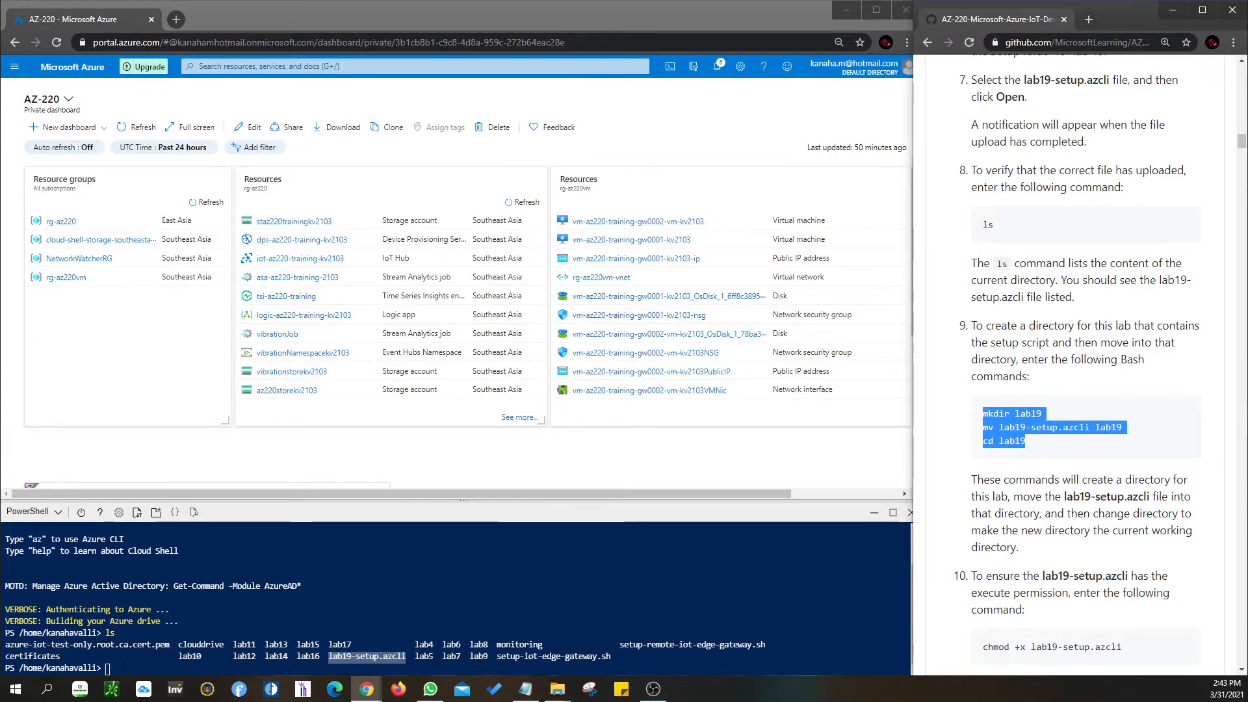
right_click(113, 668)
left_click(170, 523)
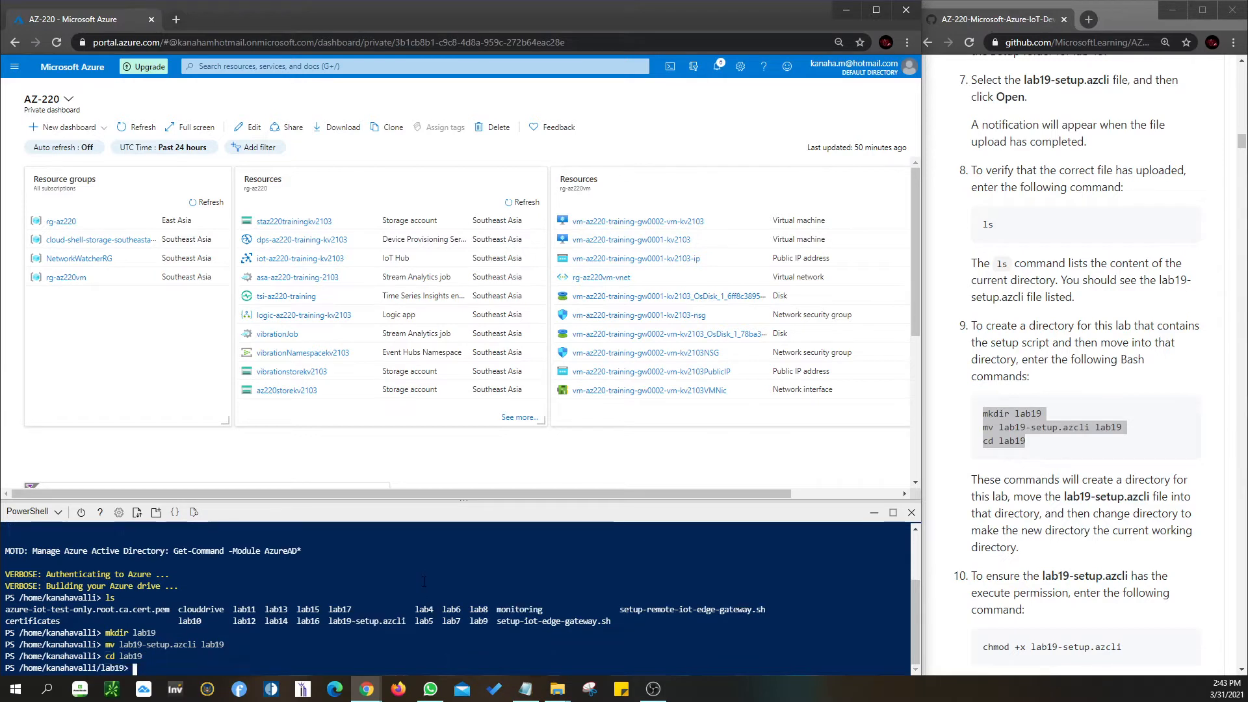
Step: Make the setup script executable by running chmod +x lab19-setup.azcli in Cloud Shell
scroll(1129, 454, "down", 3)
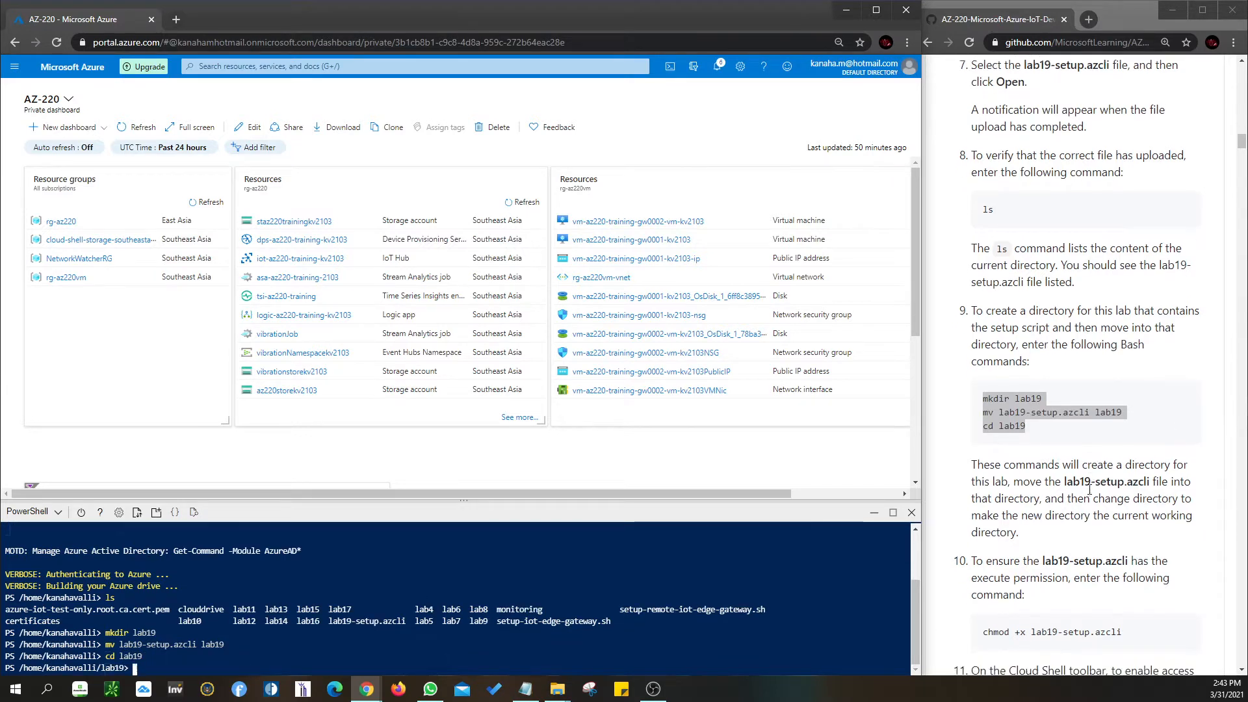
left_click_drag(1129, 455, 982, 455)
key("ctrl+c")
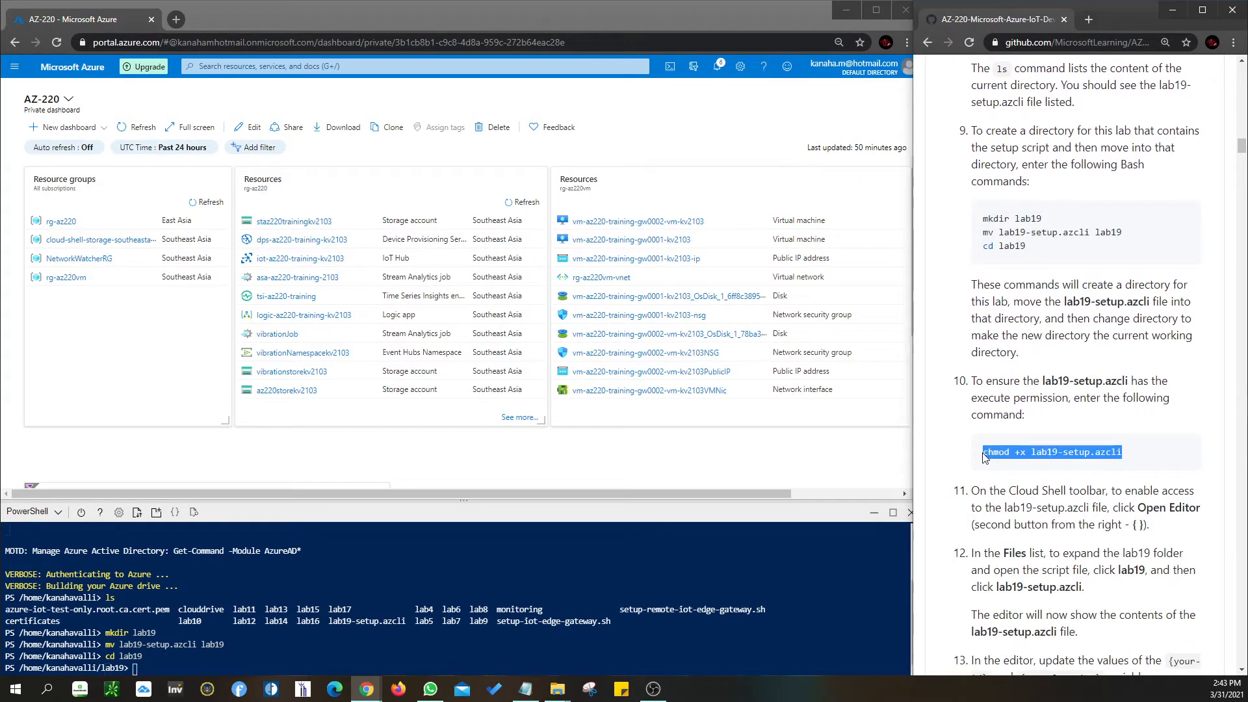
right_click(134, 670)
left_click(188, 562)
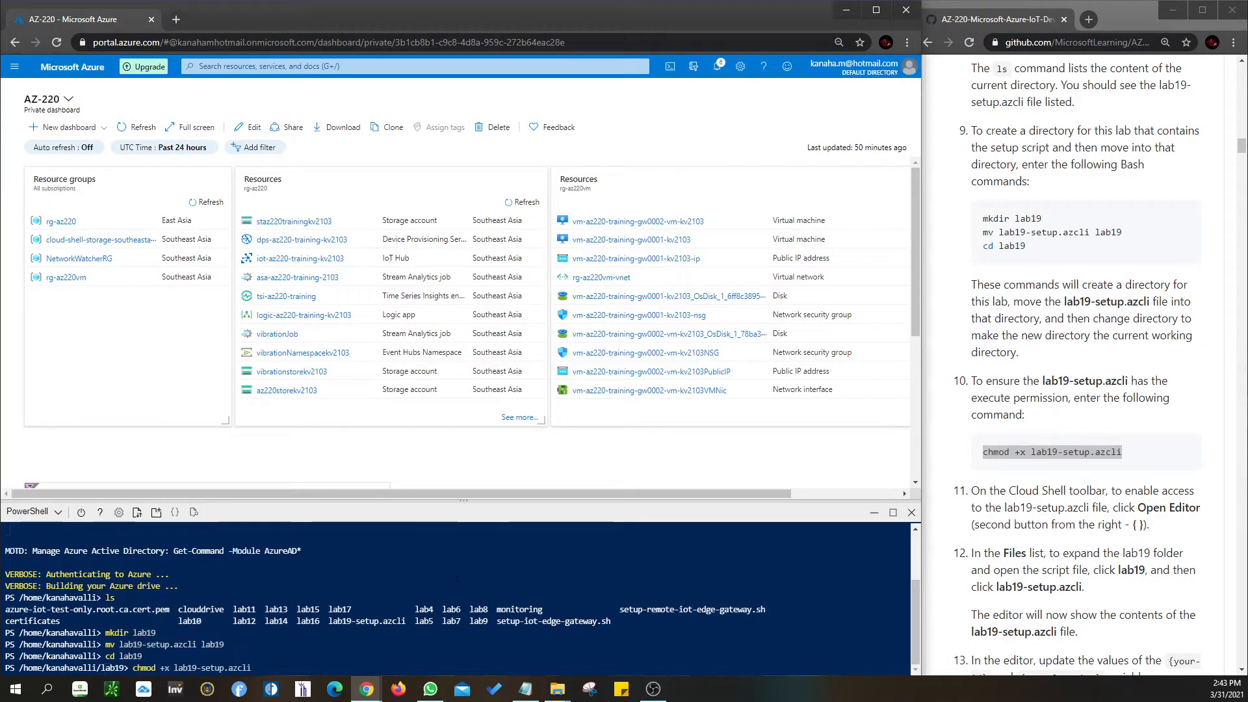
key("Return")
Step: Open lab19-setup.azcli from the lab19 folder in the Cloud Shell editor
scroll(1086, 364, "down", 3)
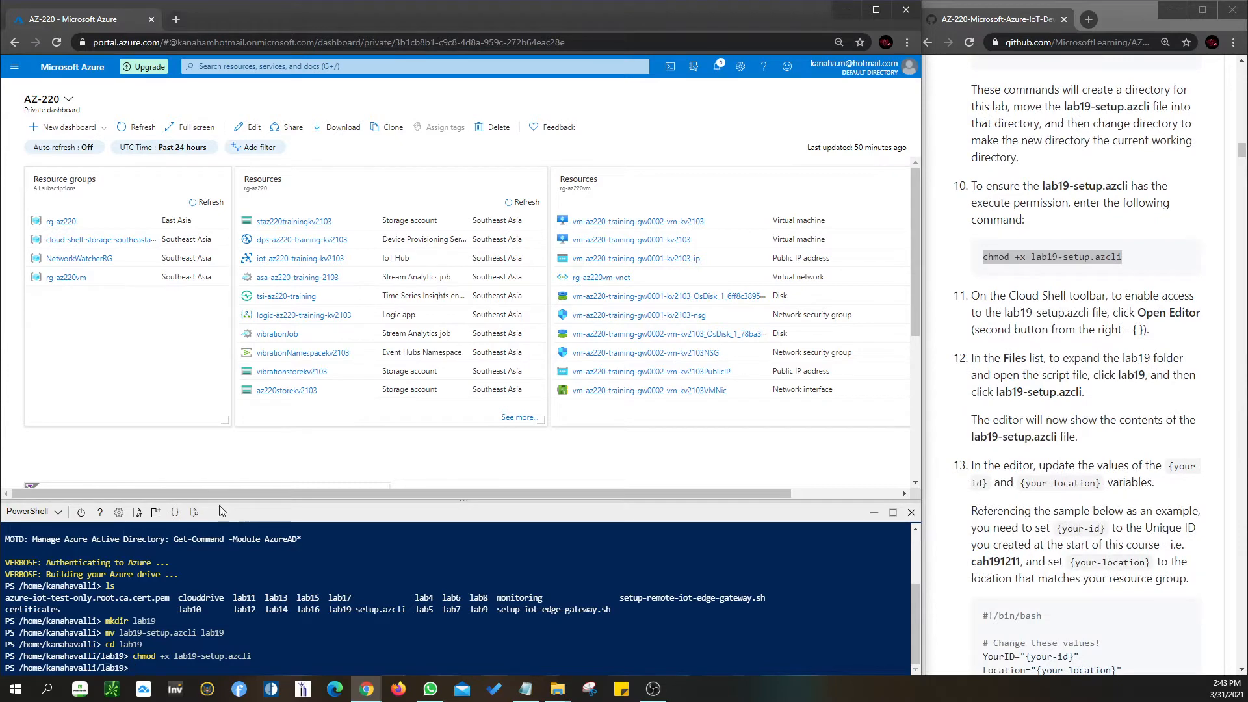
left_click(174, 512)
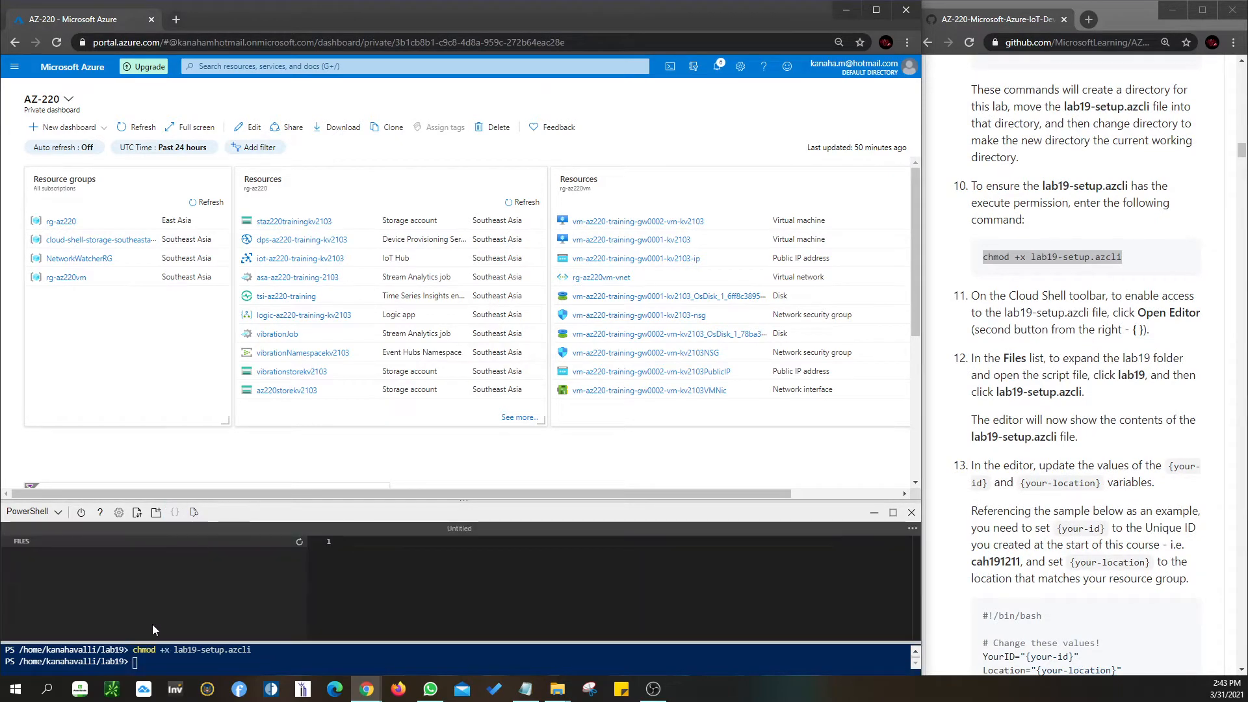
scroll(46, 602, "down", 3)
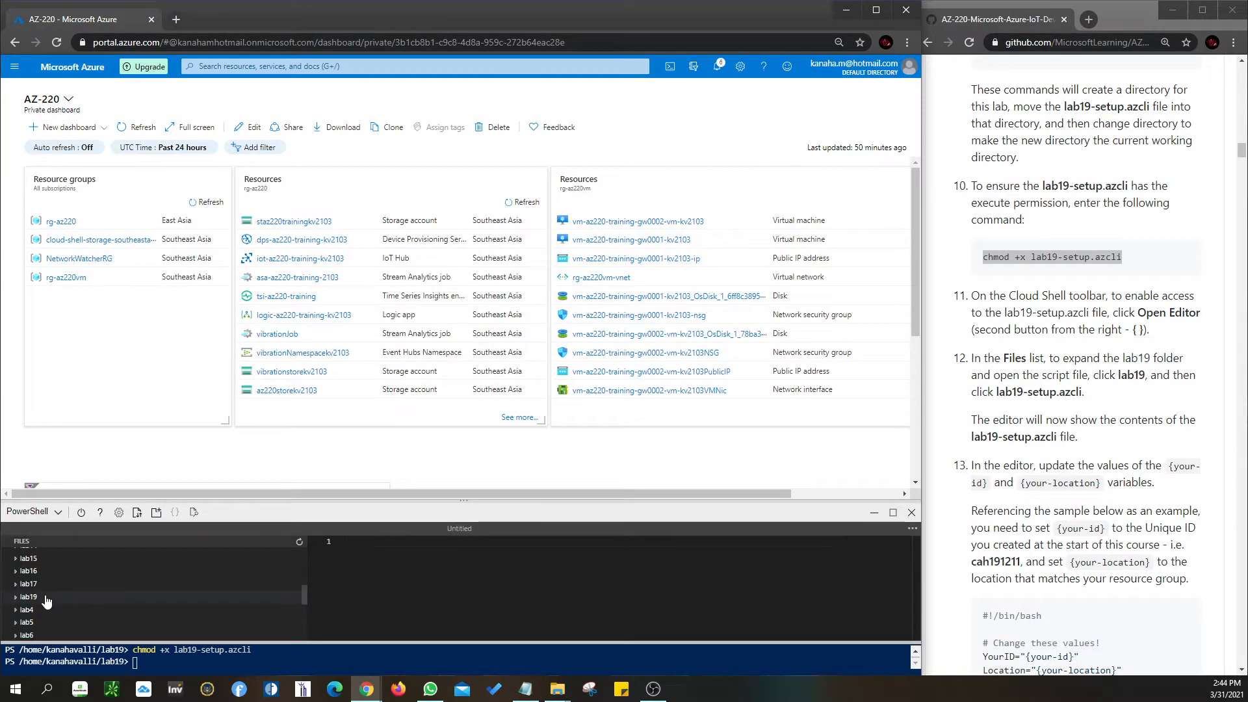
left_click(45, 610)
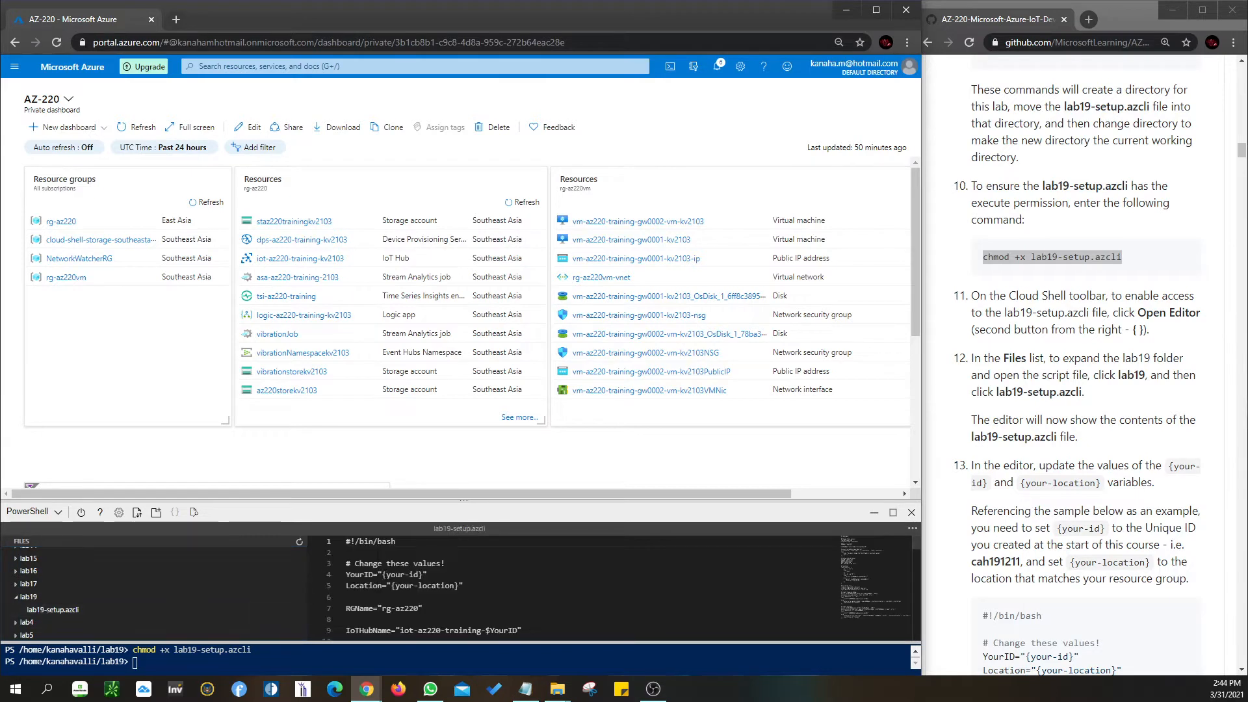
Step: Replace the {your-id} placeholder of the YourID variable in lab19-setup.azcli with kv2103
left_click_drag(388, 575, 438, 575)
type("k")
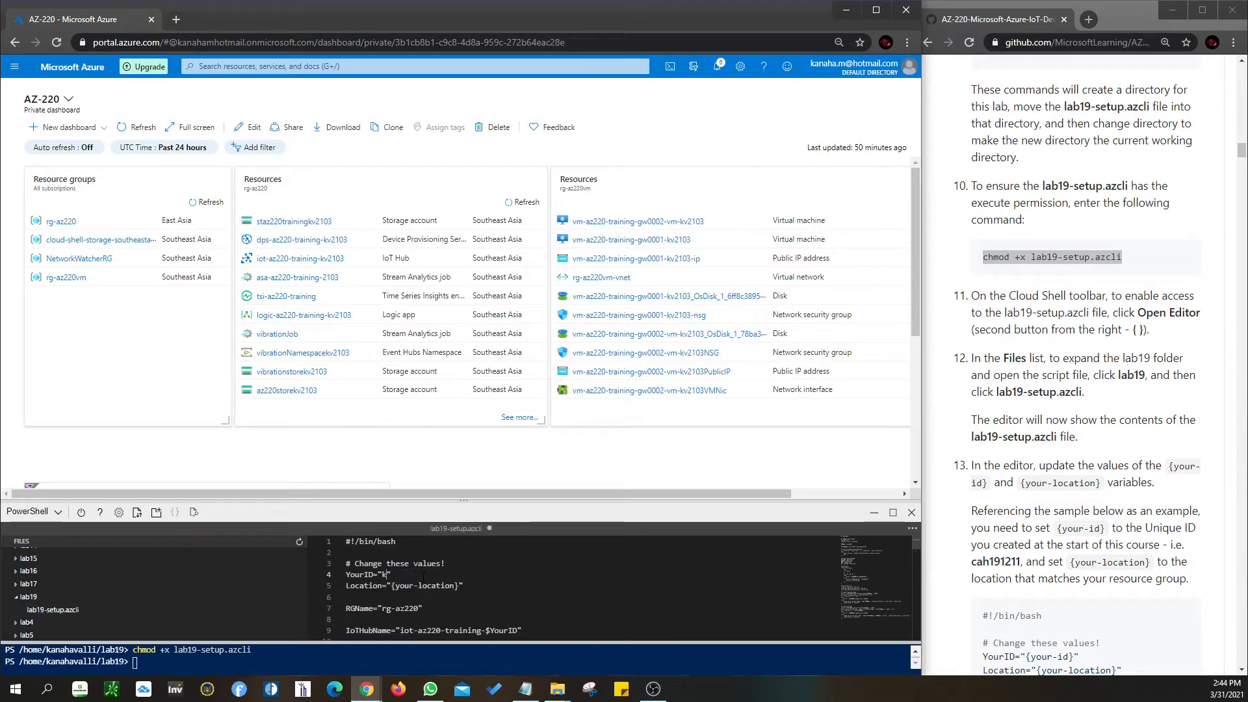
type("v2103")
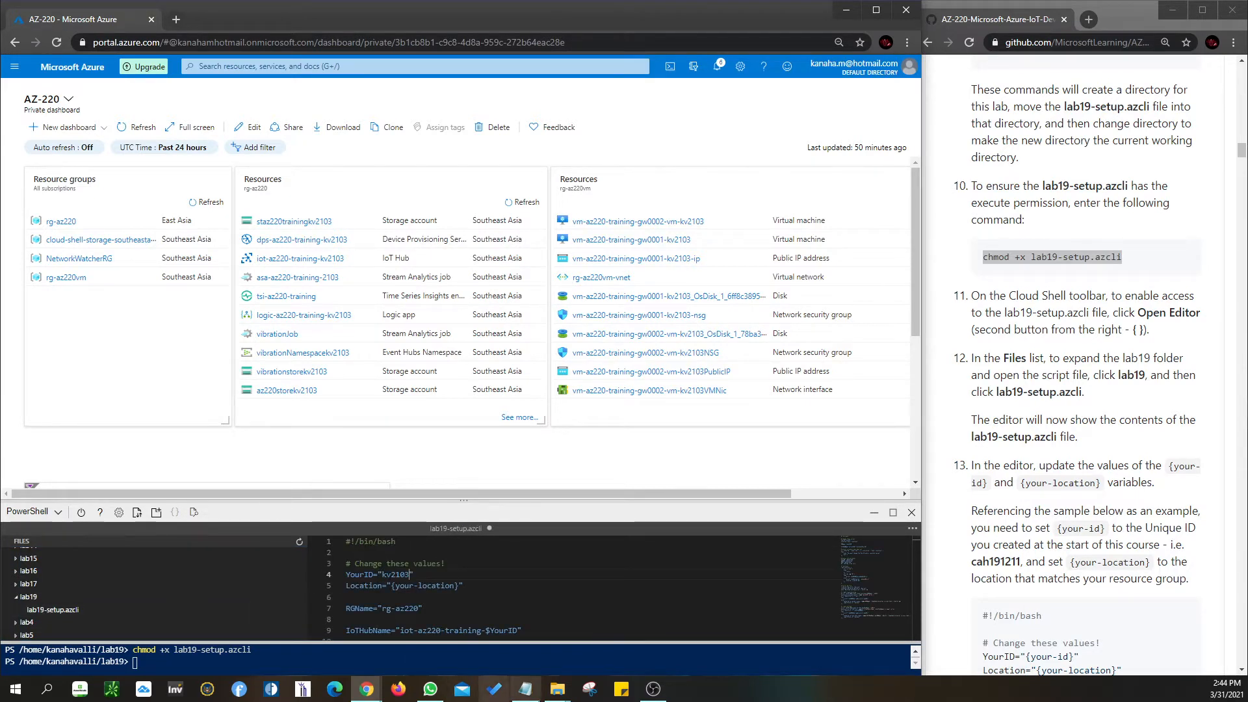
Step: Copy the region southeastasia from the IoT_Reference notes in Notepad and set it as the script's Location value in place of {your-location}
left_click(557, 689)
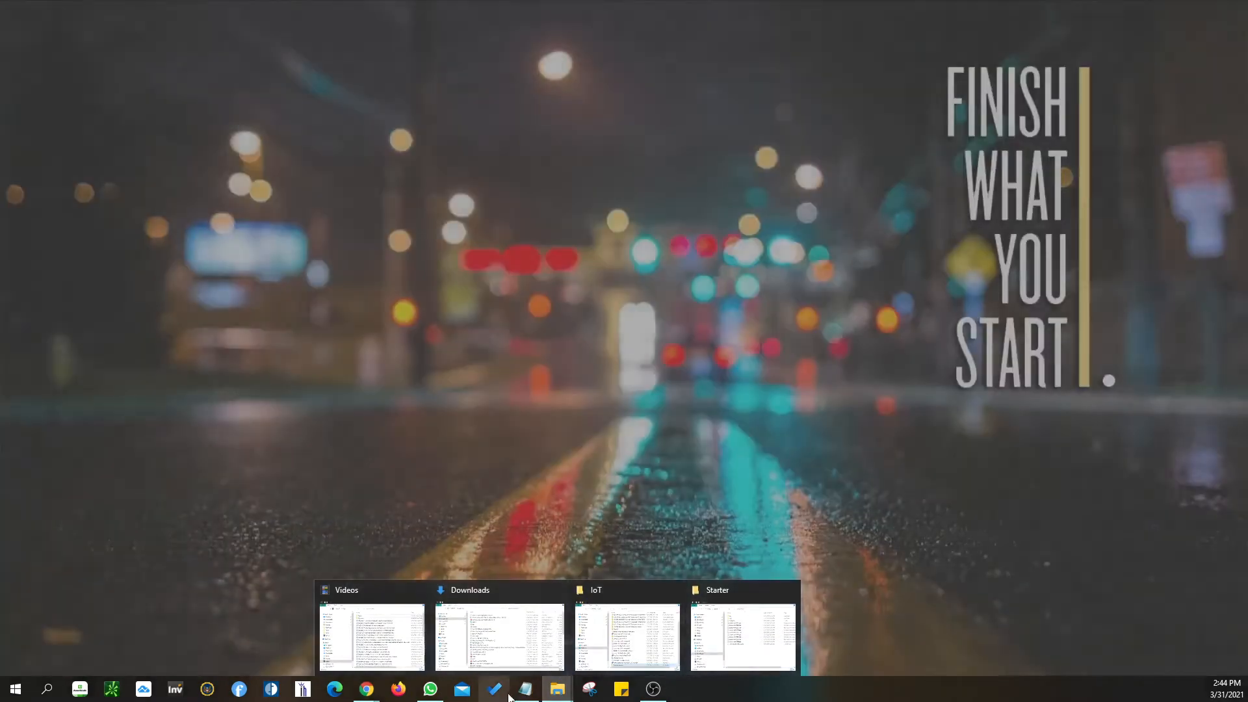
left_click(525, 689)
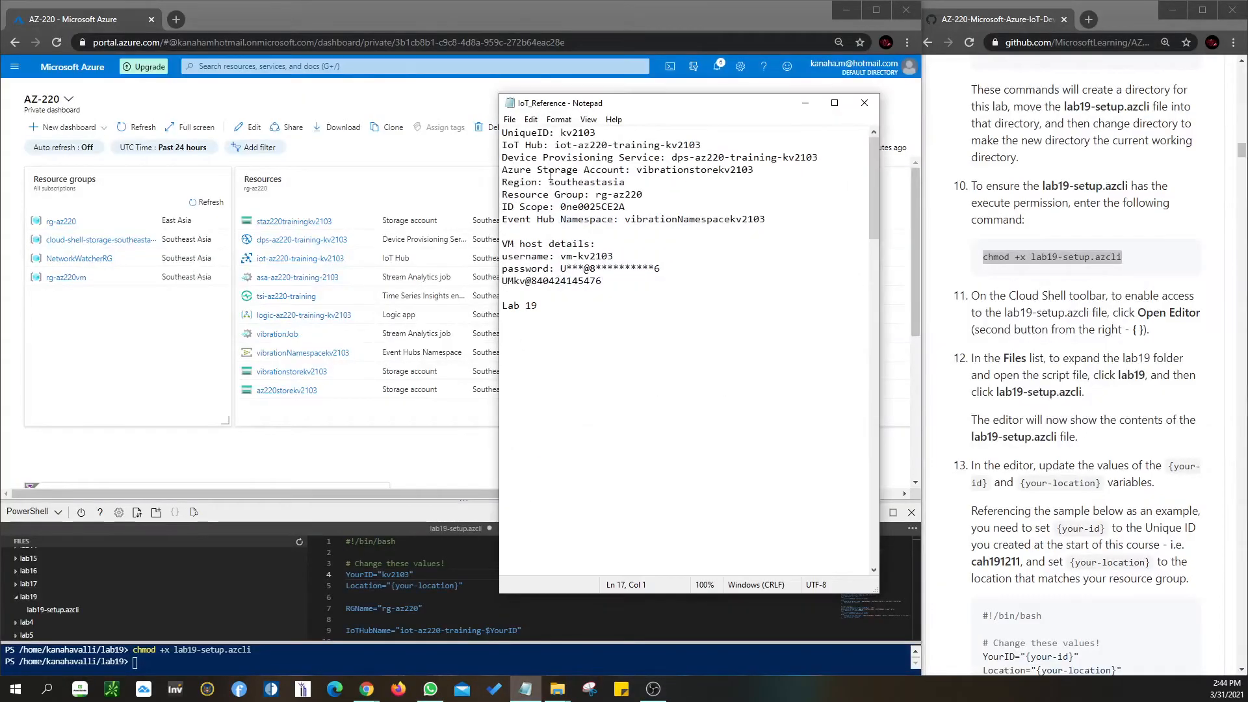
left_click_drag(549, 183, 630, 184)
key("ctrl+c")
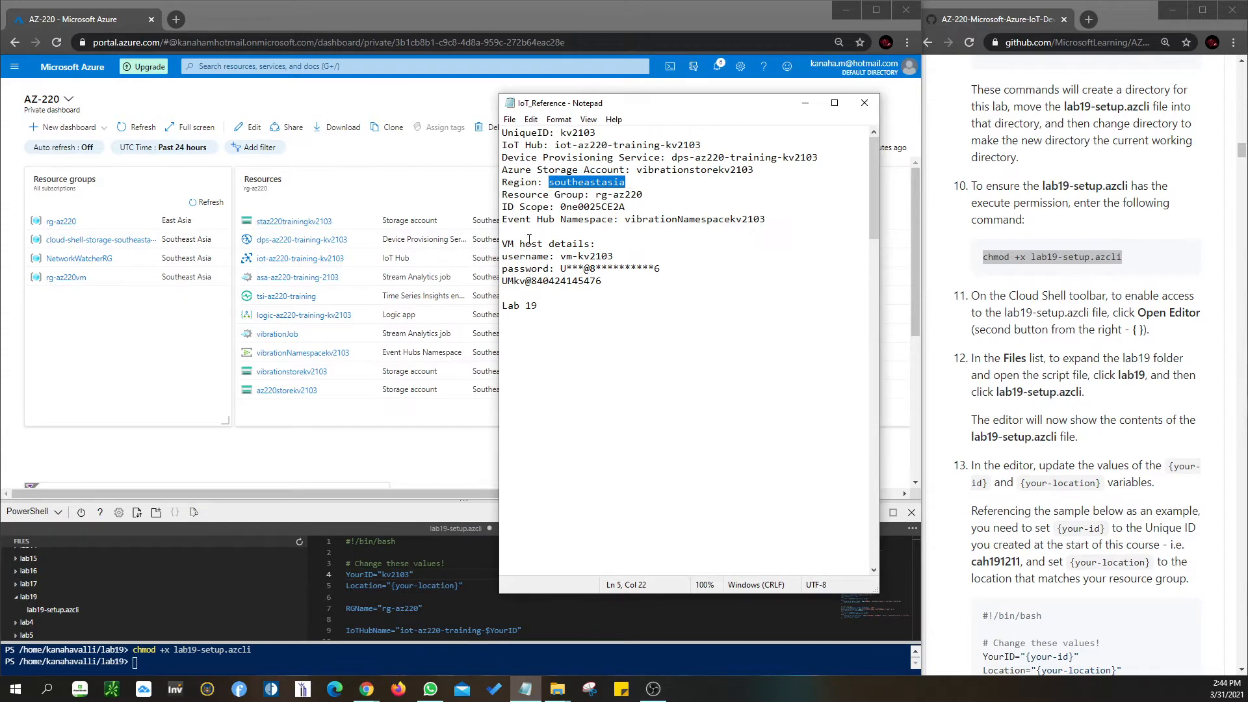
left_click(390, 586)
left_click_drag(390, 586, 460, 586)
key("ctrl+v")
Step: Save the edited lab19-setup.azcli and close the Cloud Shell editor
left_click(911, 532)
left_click(818, 547)
left_click(910, 532)
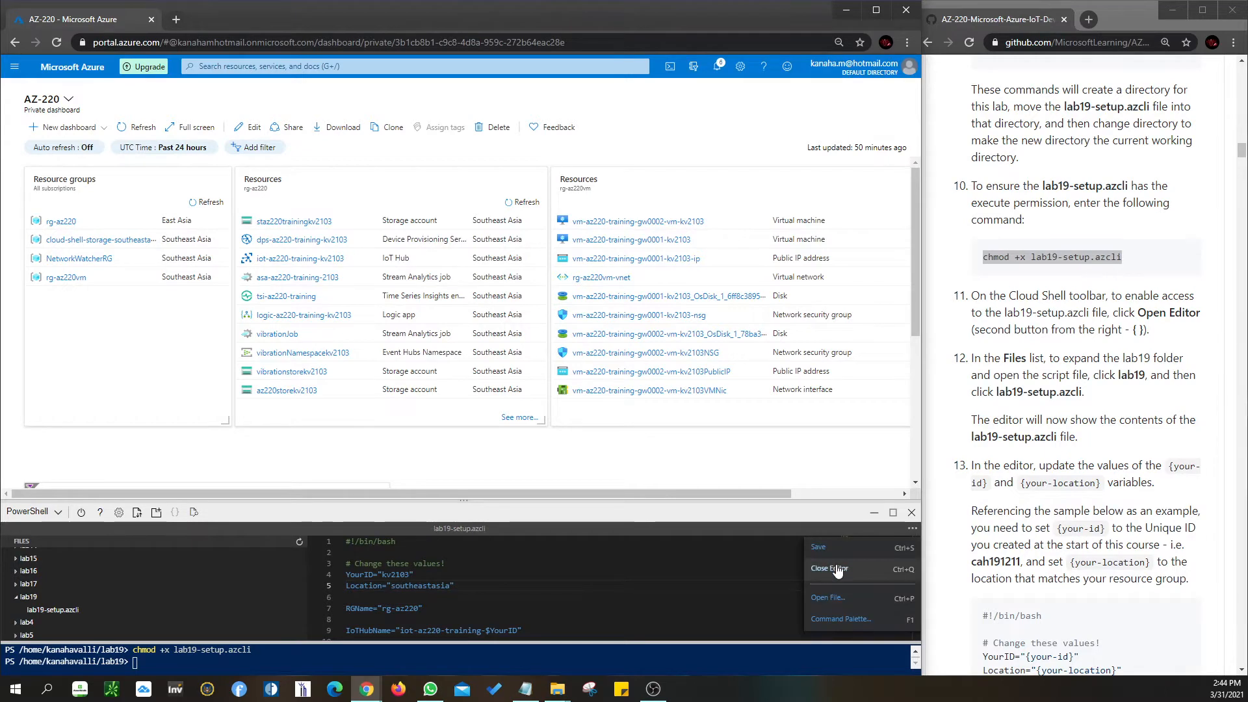
left_click(837, 570)
Step: Run the lab's ./lab19-setup.azcli command in Cloud Shell to create the required resources
scroll(1033, 469, "down", 5)
scroll(1034, 469, "down", 7)
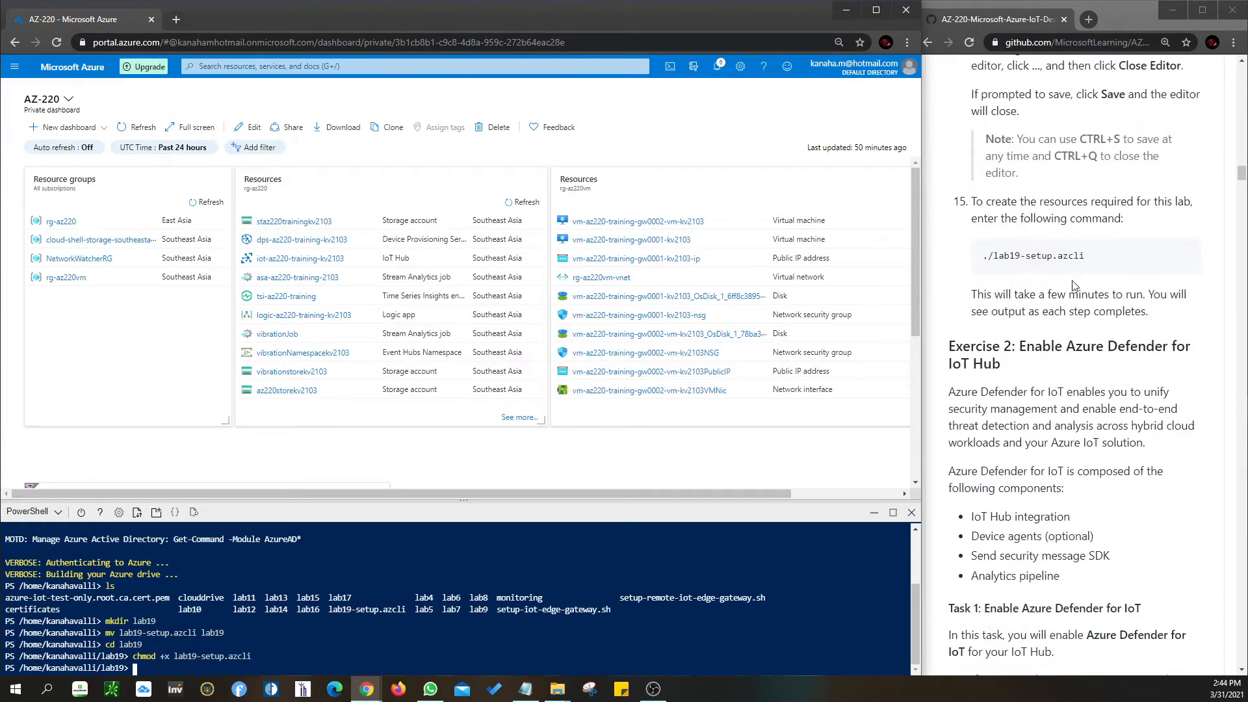
left_click_drag(1091, 255, 981, 255)
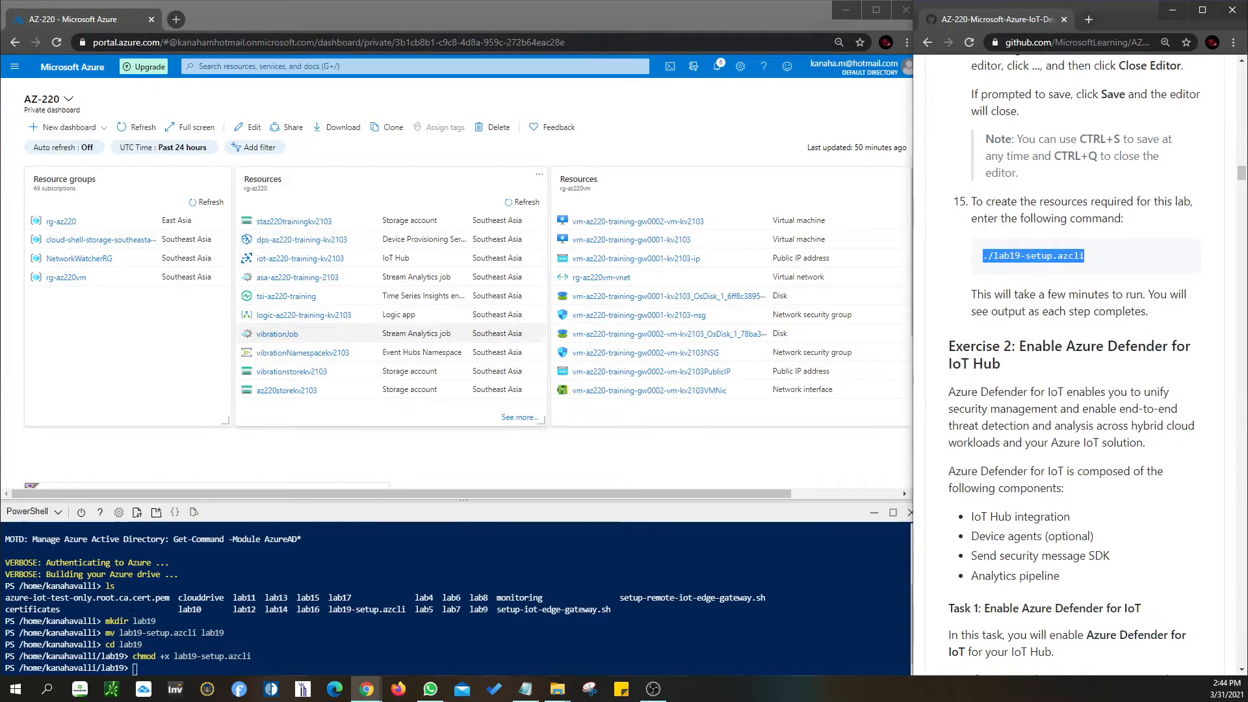
left_click(136, 667)
right_click(138, 668)
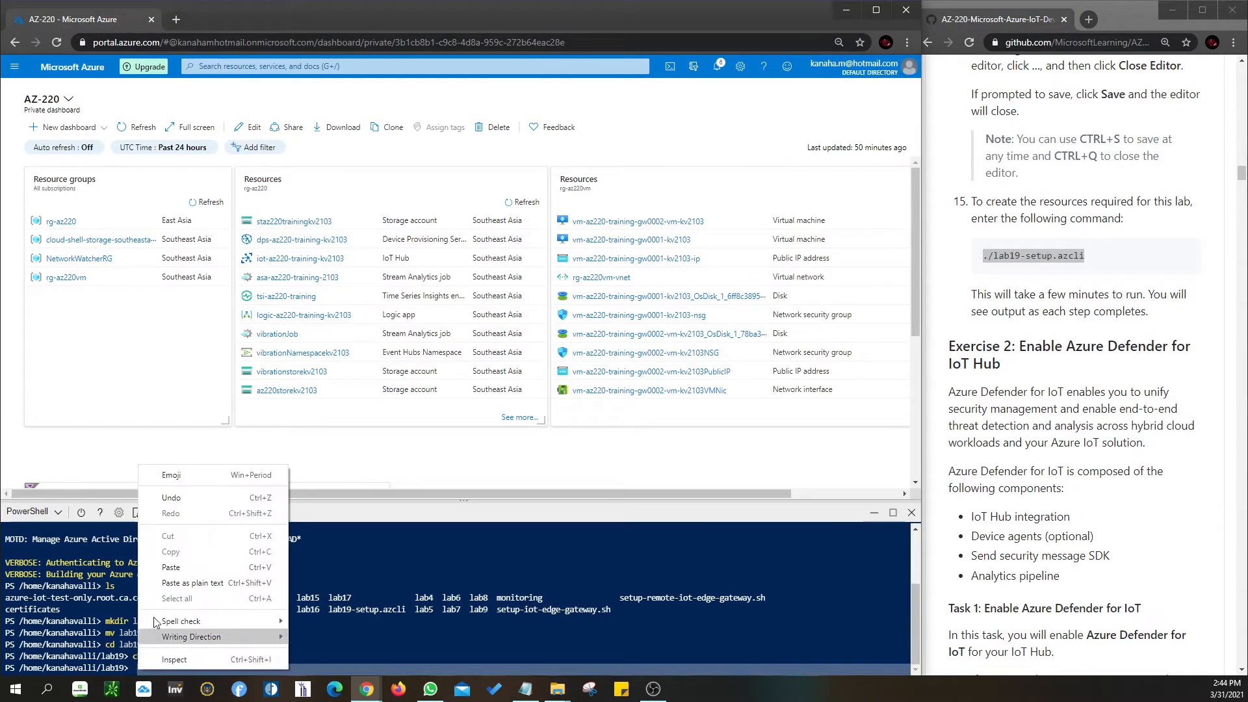
left_click(171, 567)
key("Return")
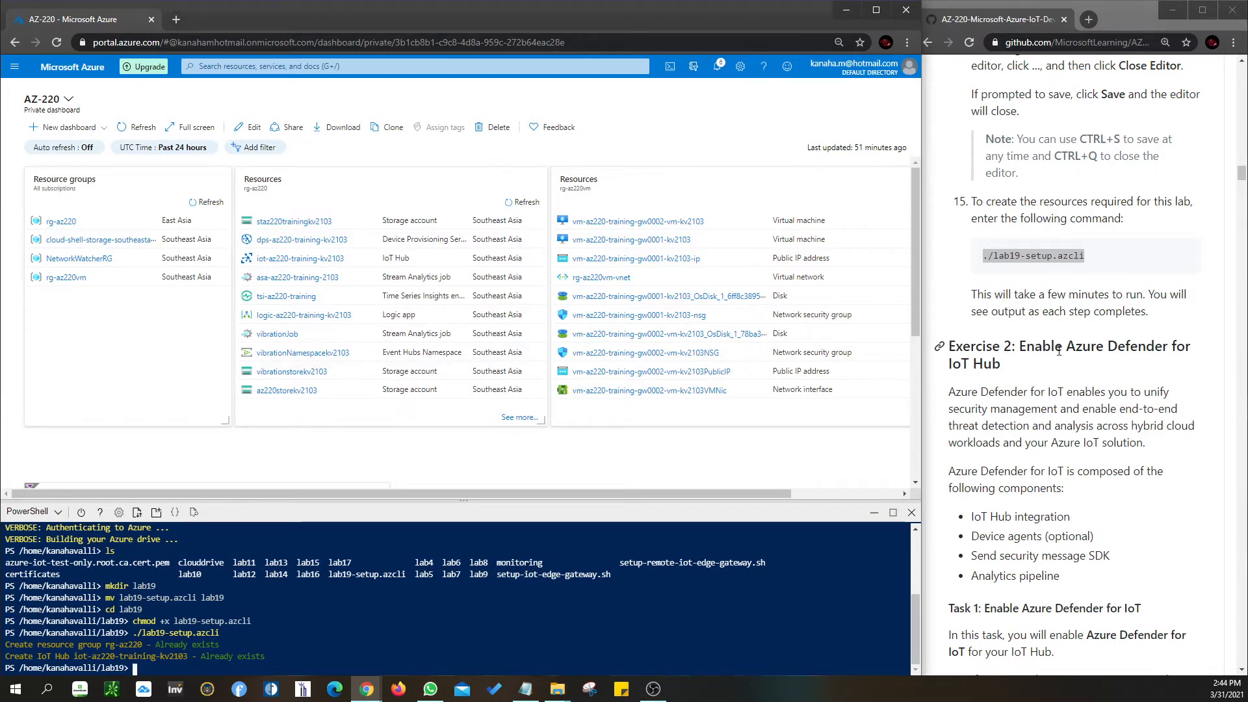
Step: Read the Exercise 2 Task 1 instructions and open the iot-az220-training-kv2103 IoT hub from the dashboard
scroll(1059, 349, "down", 4)
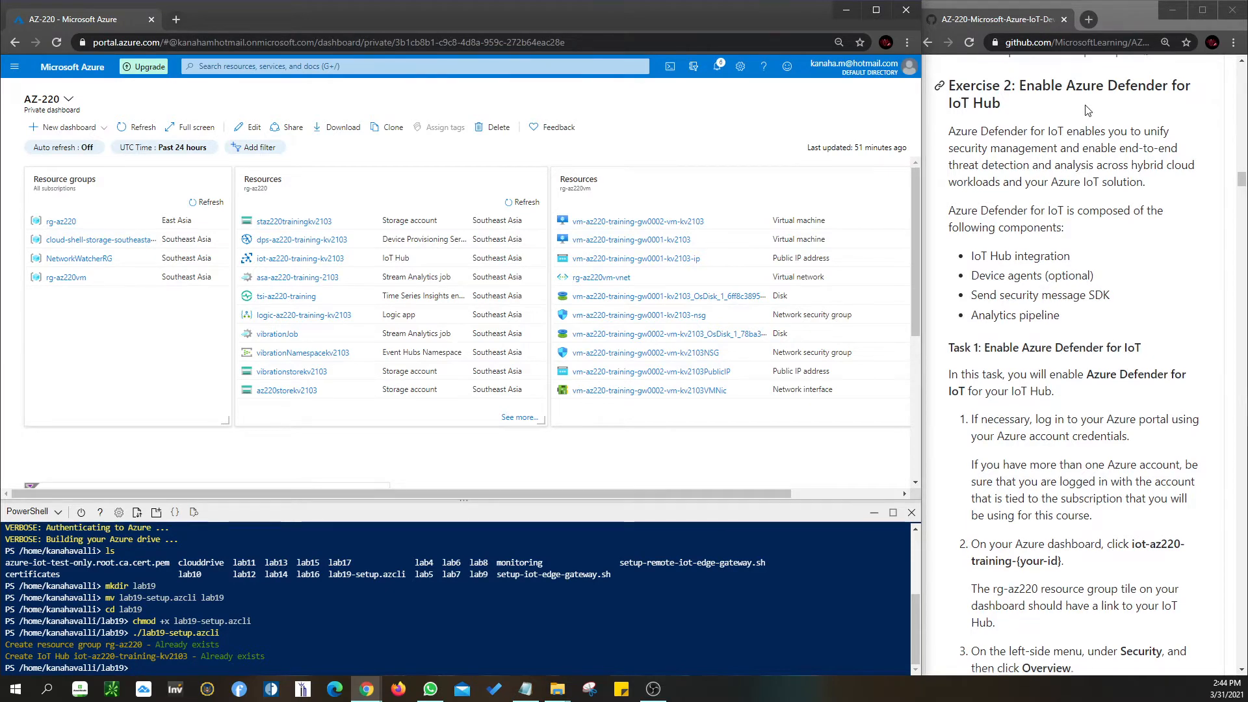
scroll(1087, 110, "down", 3)
scroll(1087, 110, "down", 1)
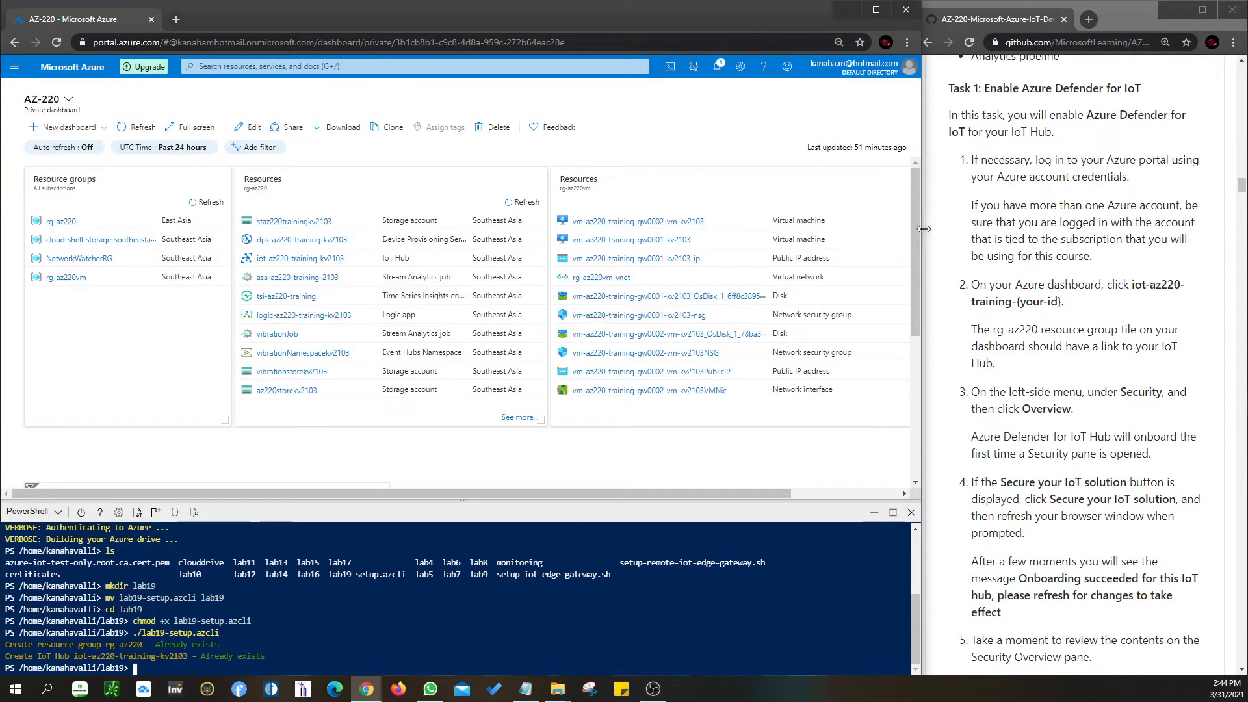
left_click(310, 259)
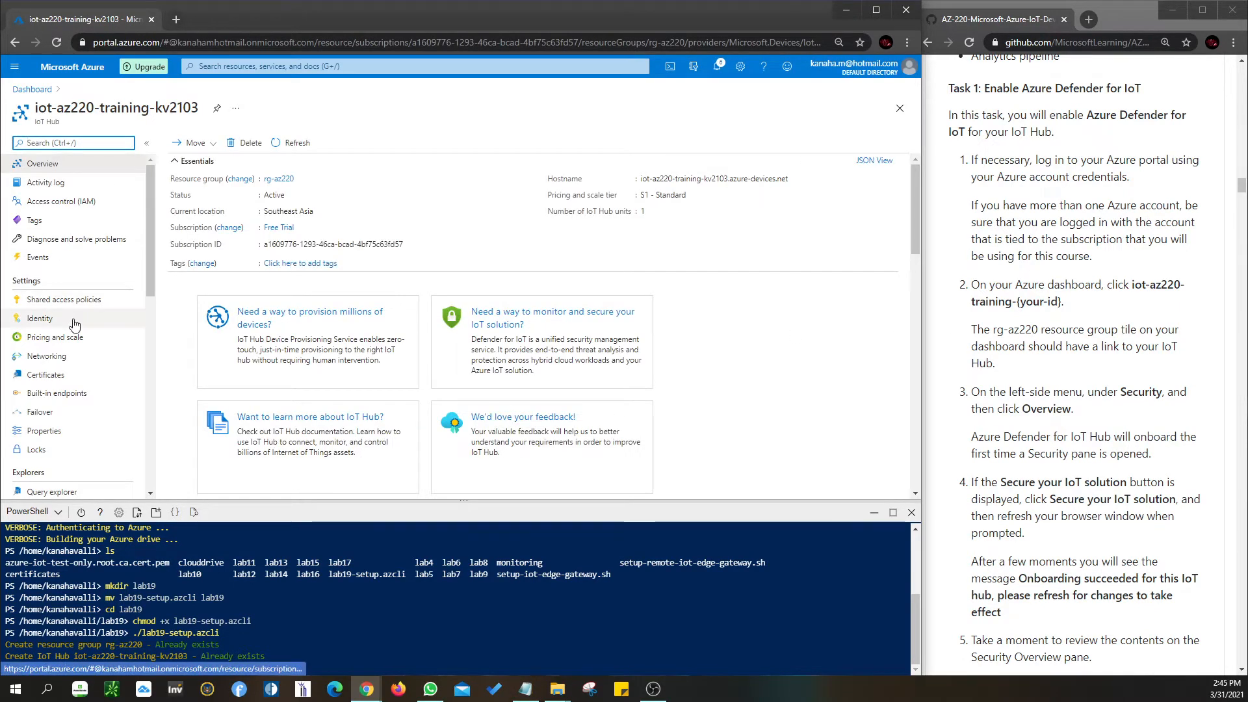
Step: Open the IoT hub's Security Overview and enable Azure Defender with Secure your IoT solution
scroll(1111, 395, "down", 3)
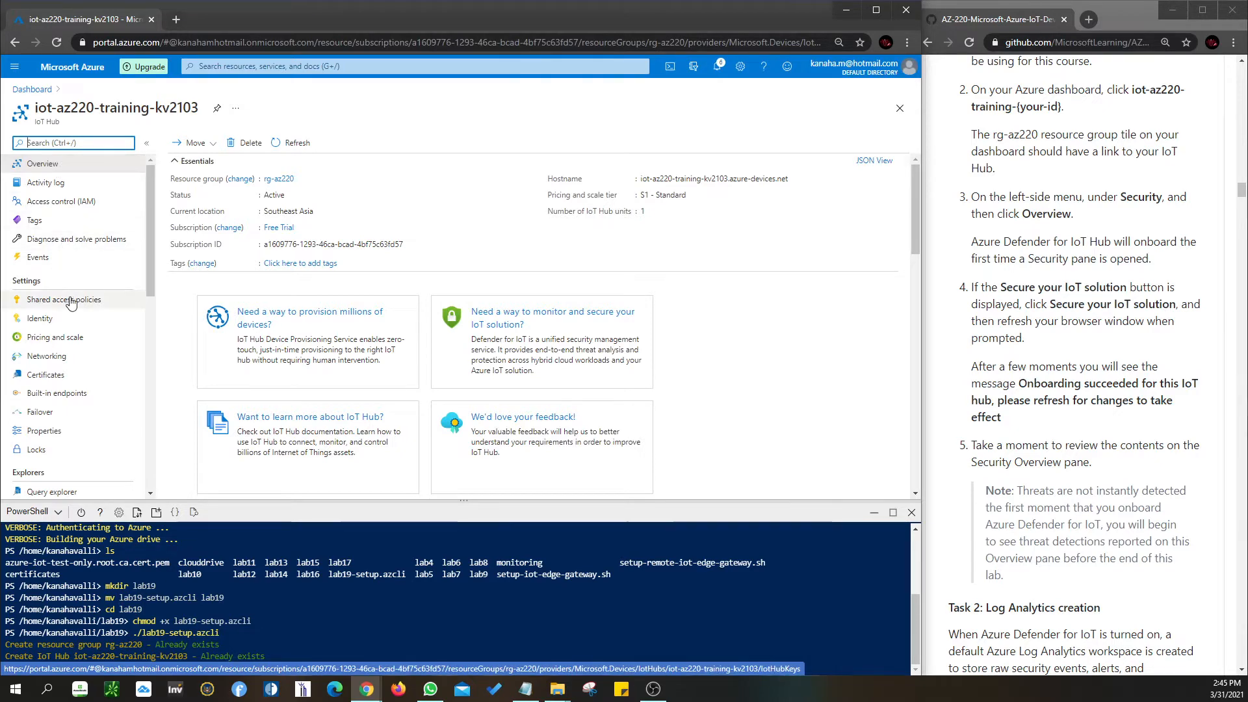
scroll(71, 303, "down", 3)
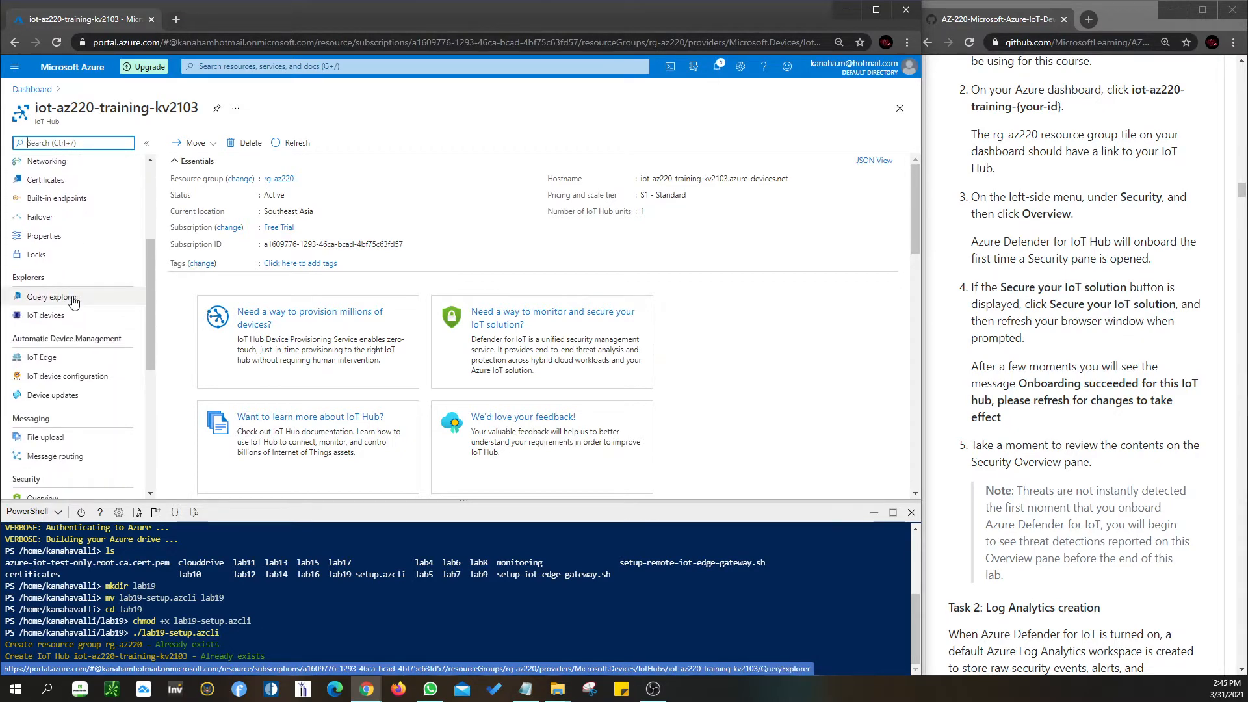
scroll(62, 309, "down", 3)
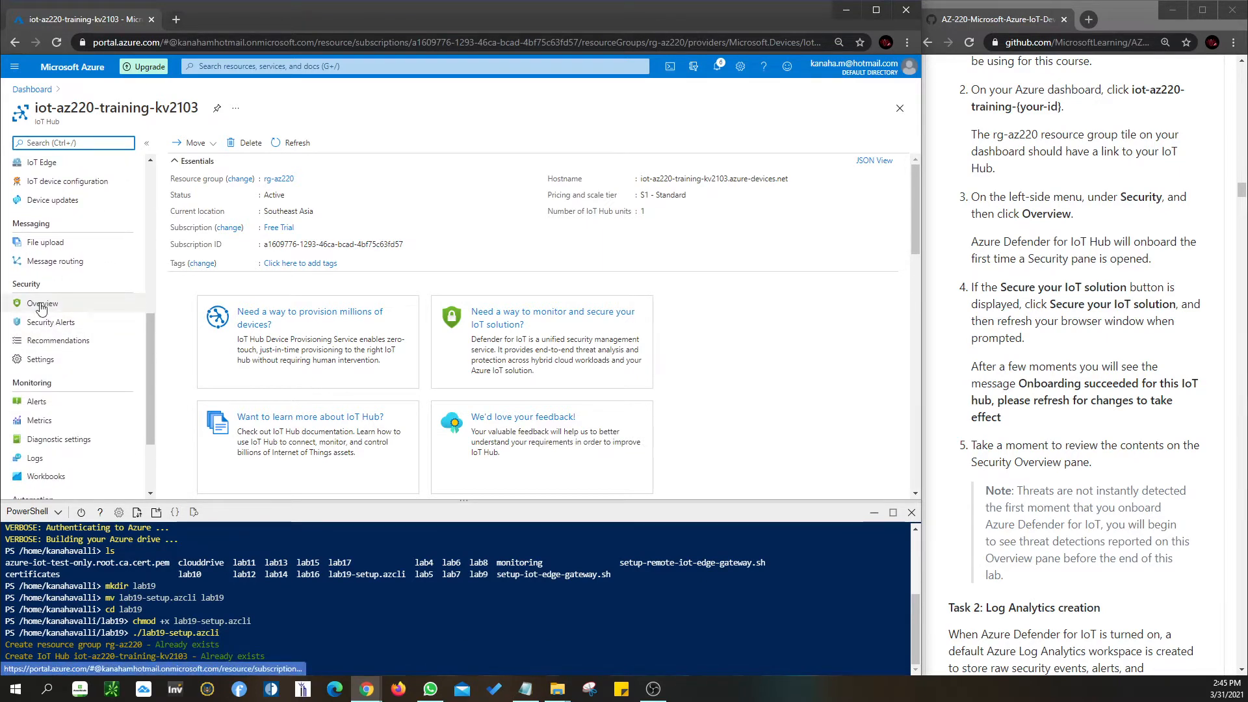
left_click(41, 305)
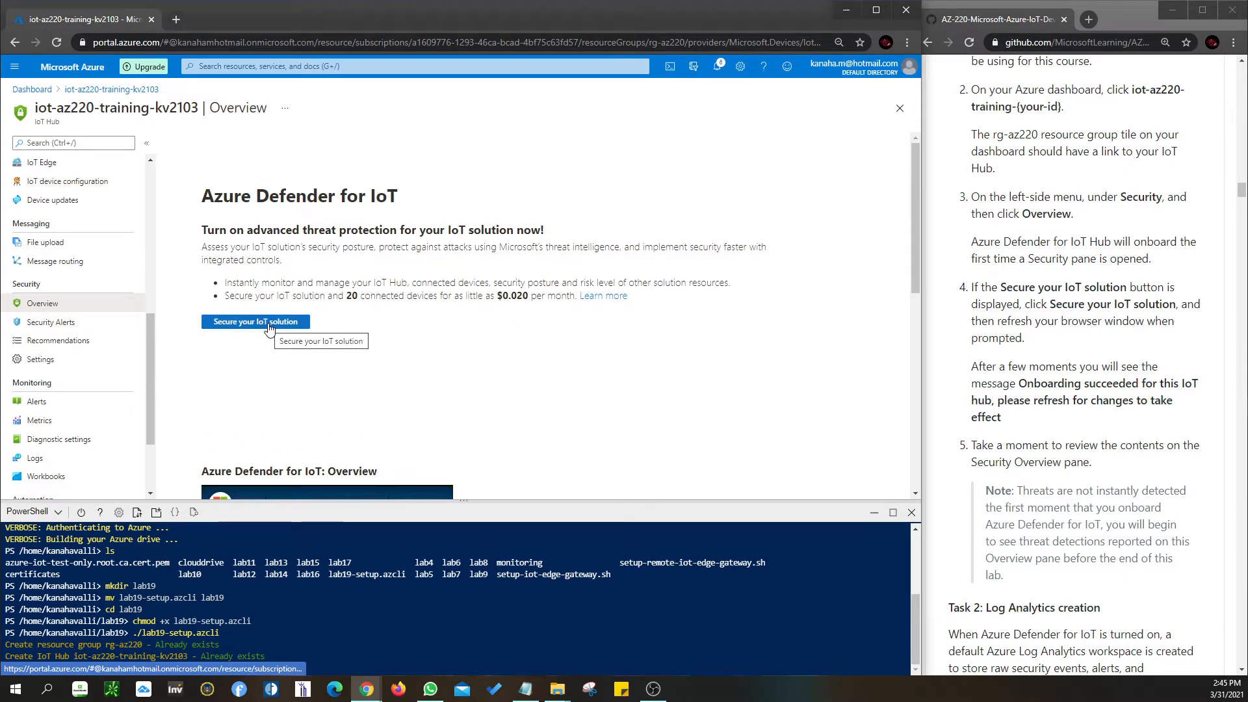
left_click(270, 328)
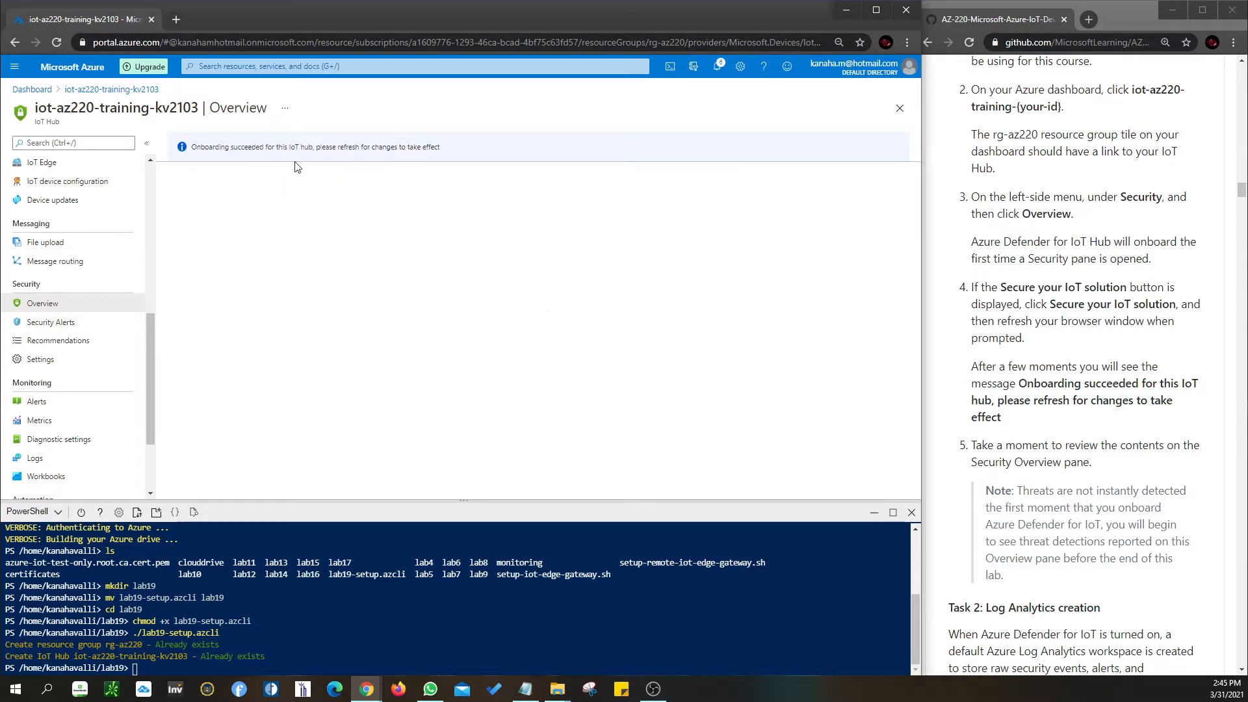
Step: Reload the portal page to apply the Defender onboarding and dismiss the remaining-credit notification
scroll(1073, 474, "down", 3)
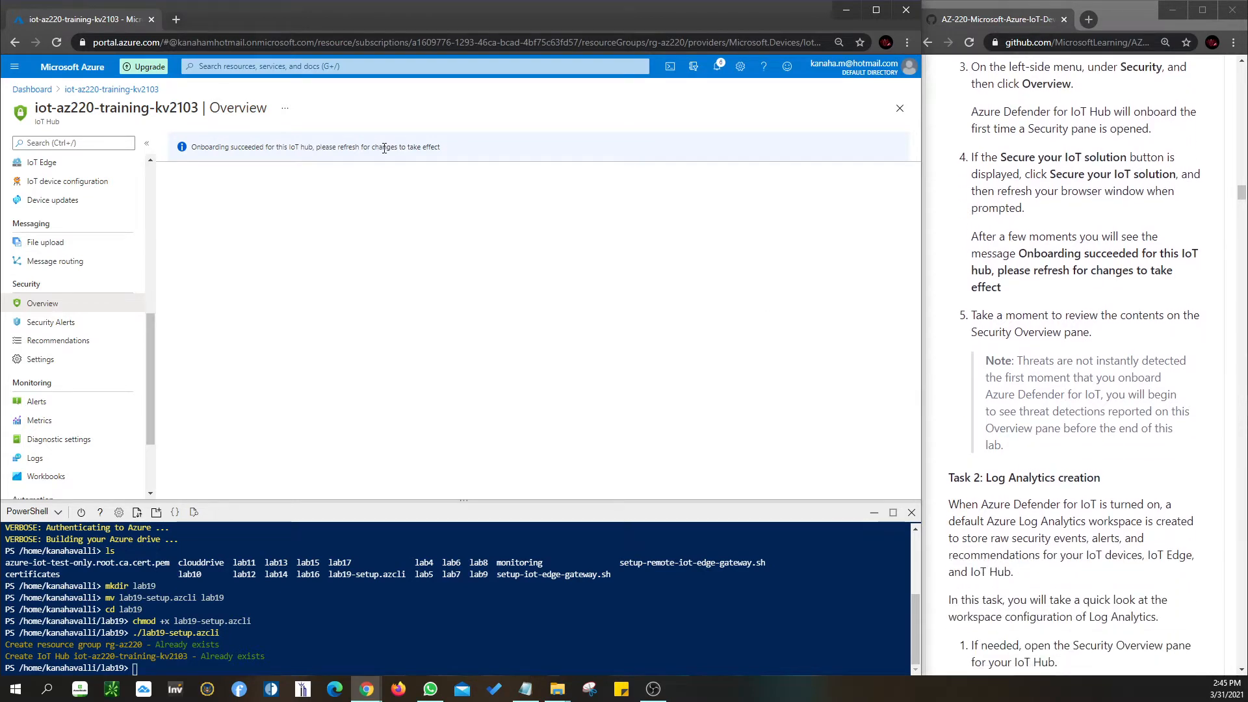
left_click(44, 308)
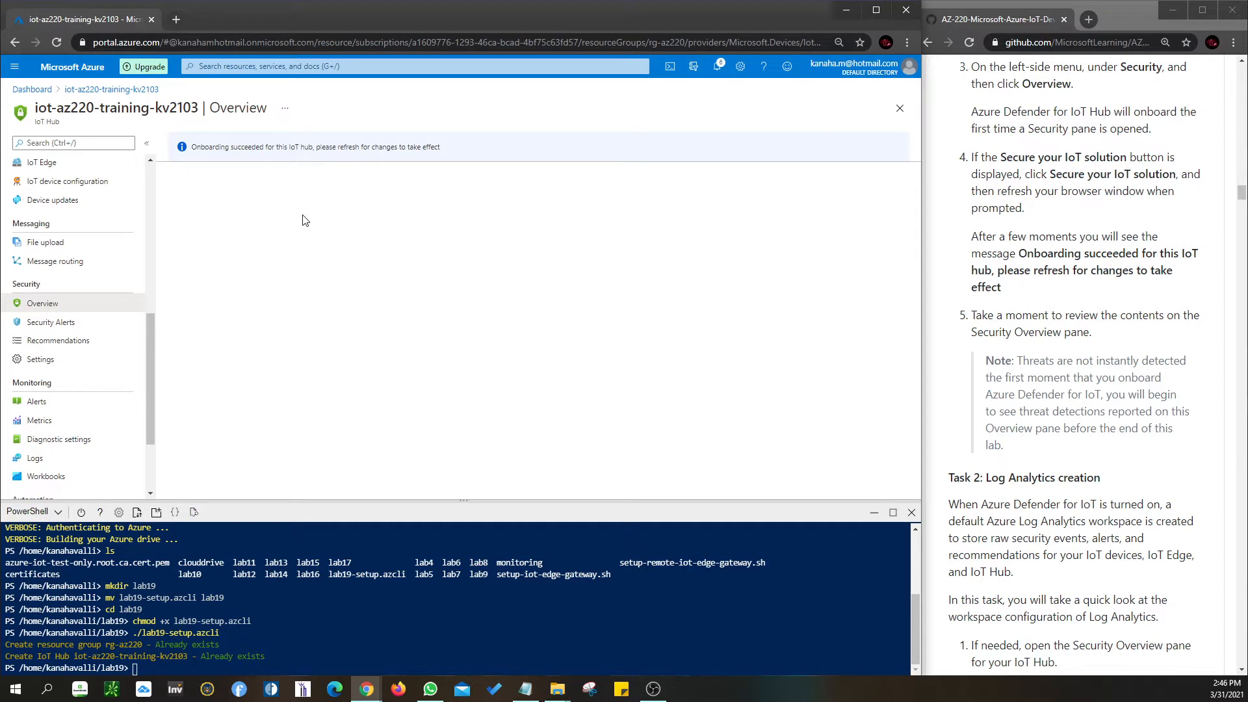
left_click(57, 42)
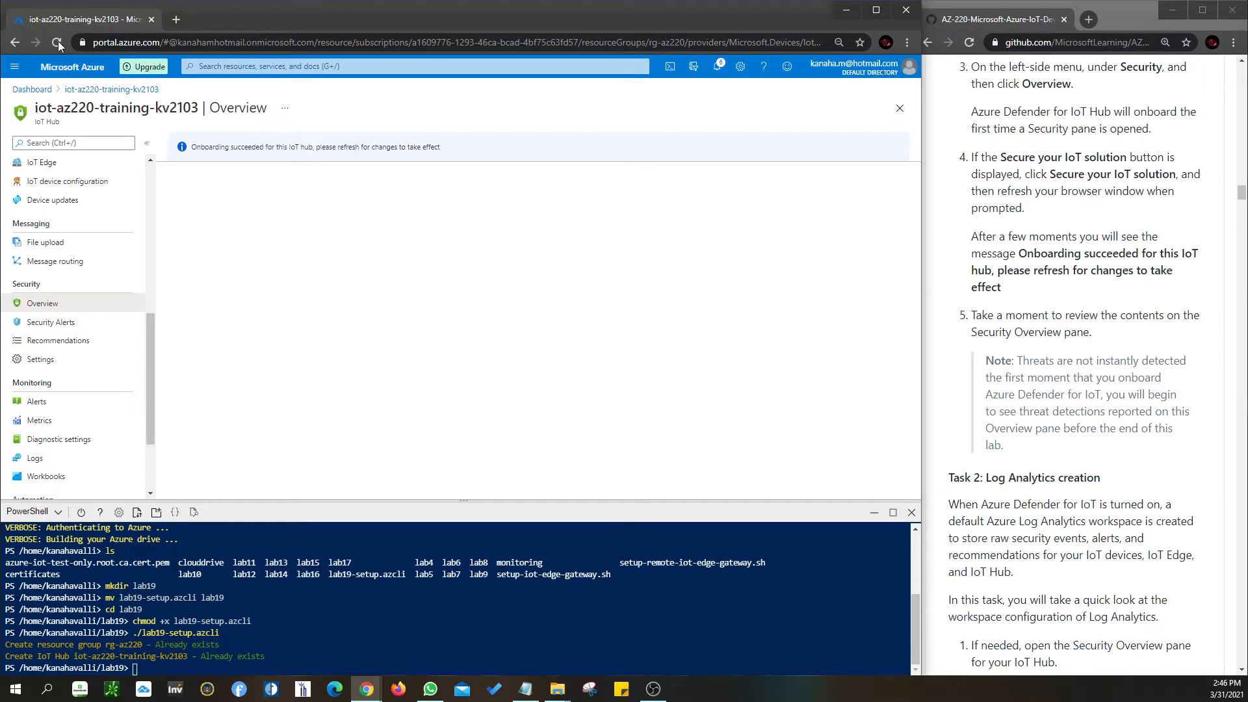
left_click(529, 124)
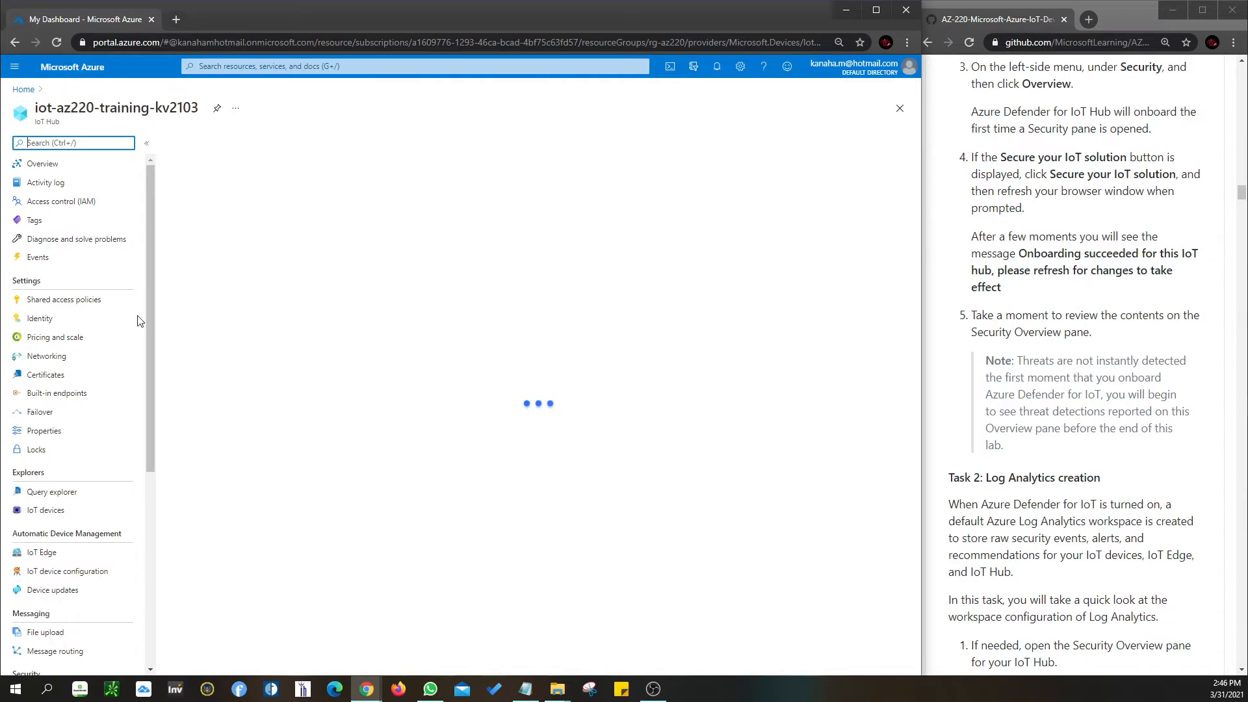
scroll(77, 512, "down", 2)
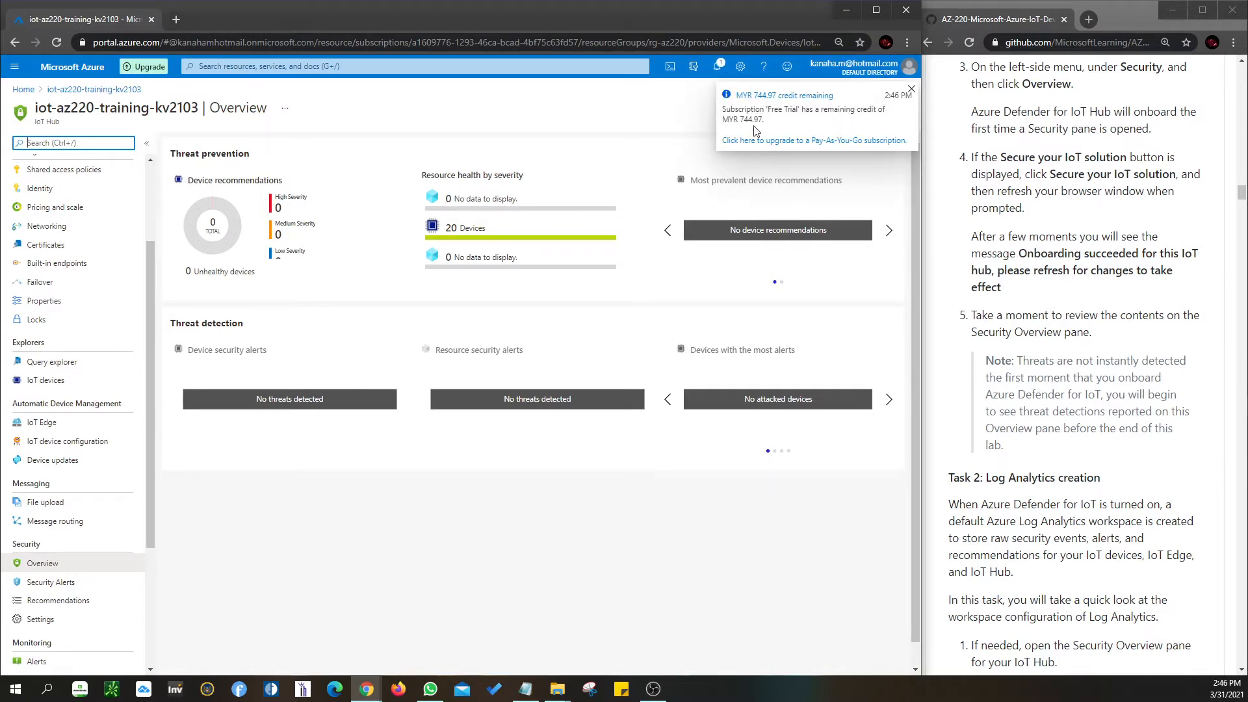
left_click(911, 91)
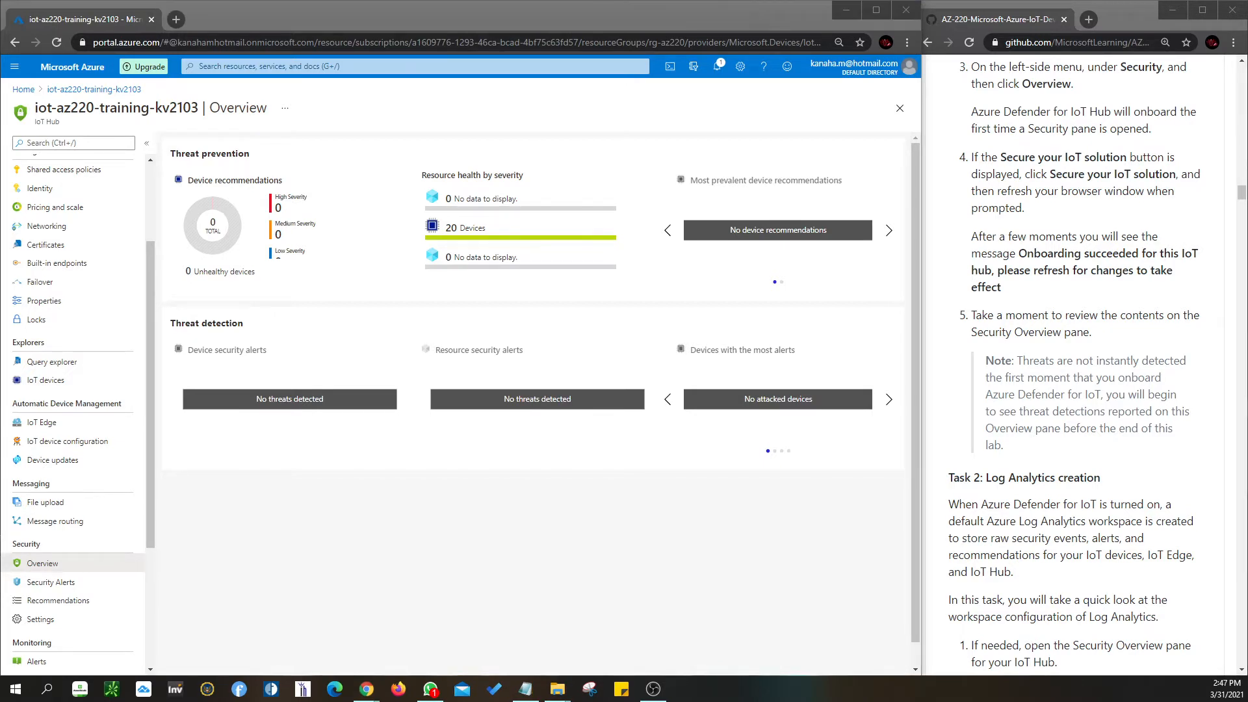
key("alt+Tab")
key("alt+Tab")
key("alt+Tab")
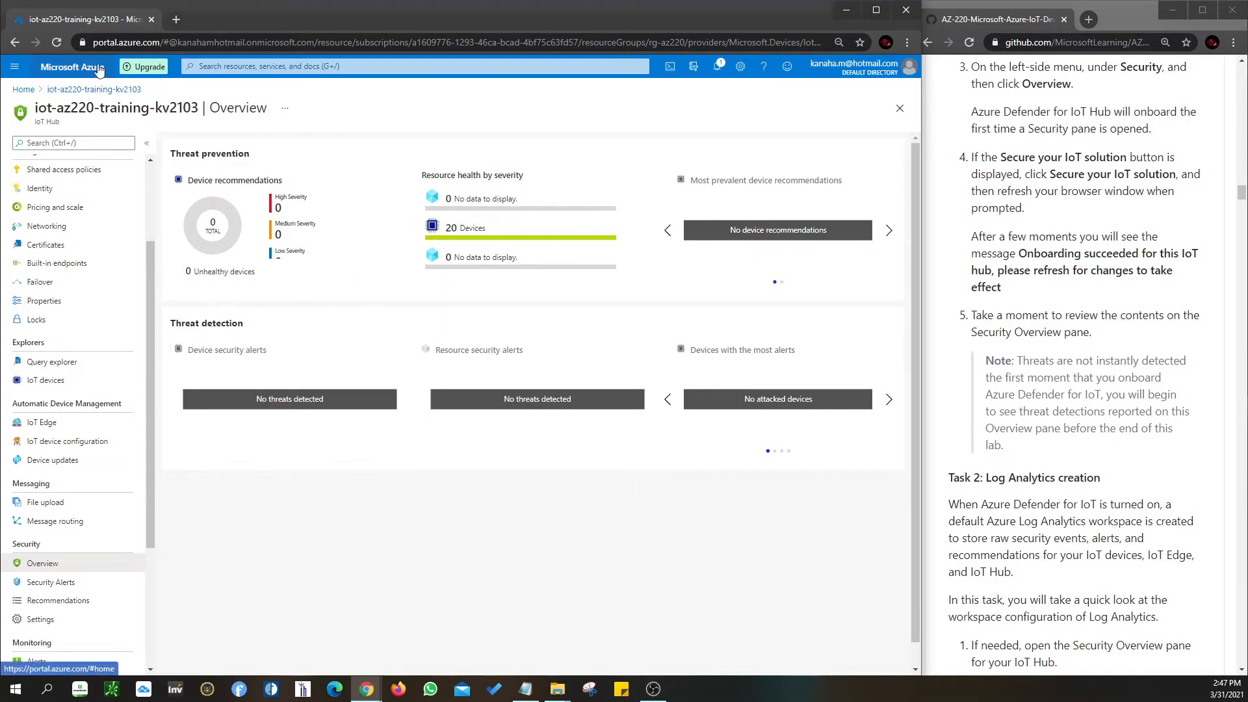
Step: Reload the hub's Security Overview, check the Task 2 Log Analytics instructions and open the hub's security Settings page
left_click(58, 43)
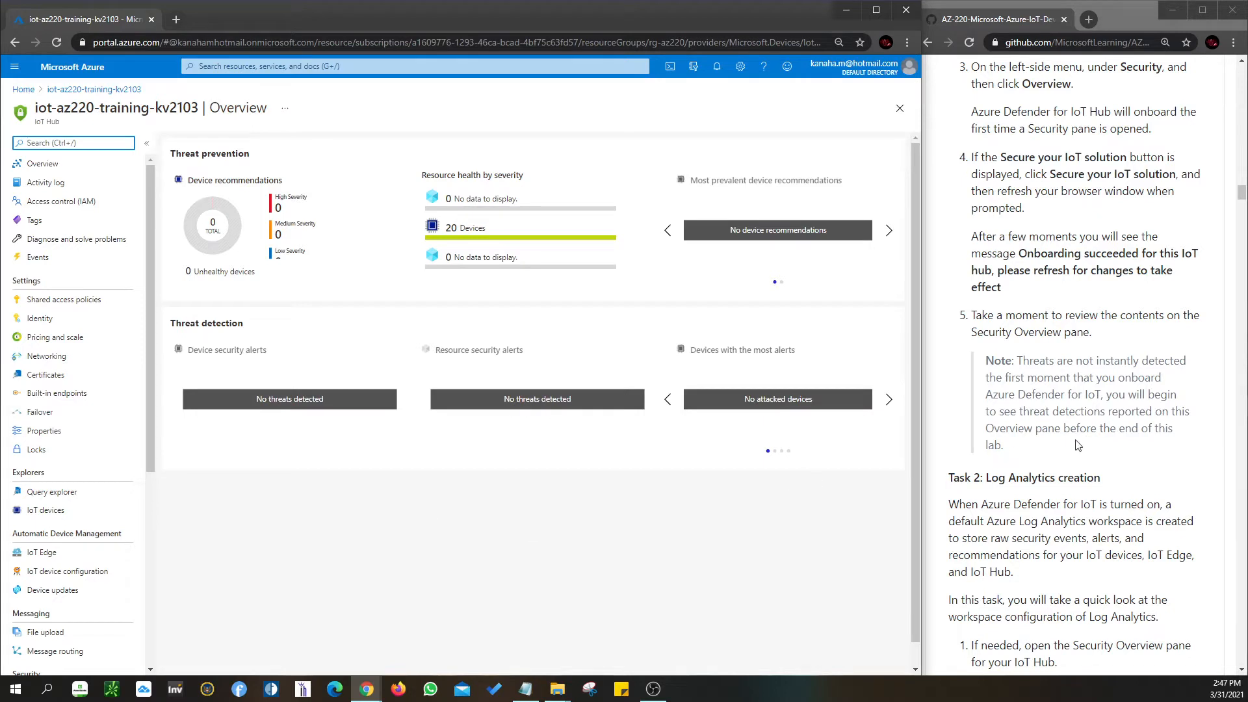
scroll(1040, 452, "down", 4)
scroll(1077, 445, "down", 2)
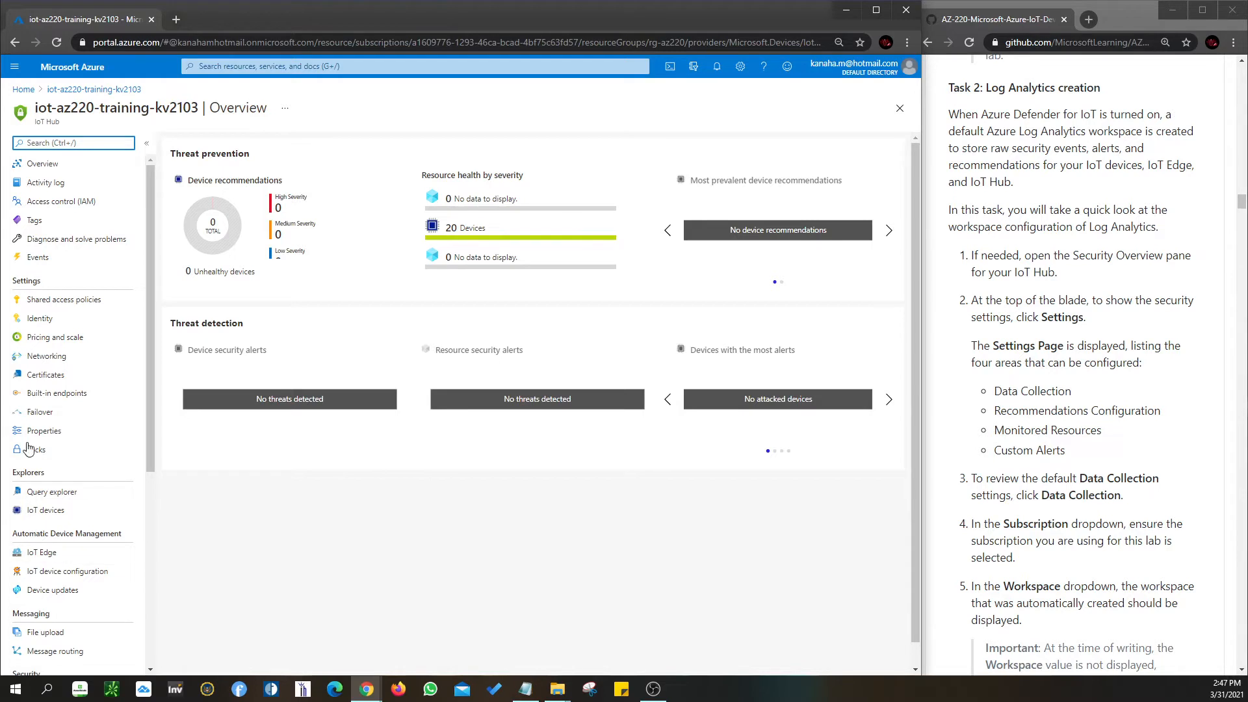
scroll(63, 390, "down", 2)
scroll(63, 390, "down", 2)
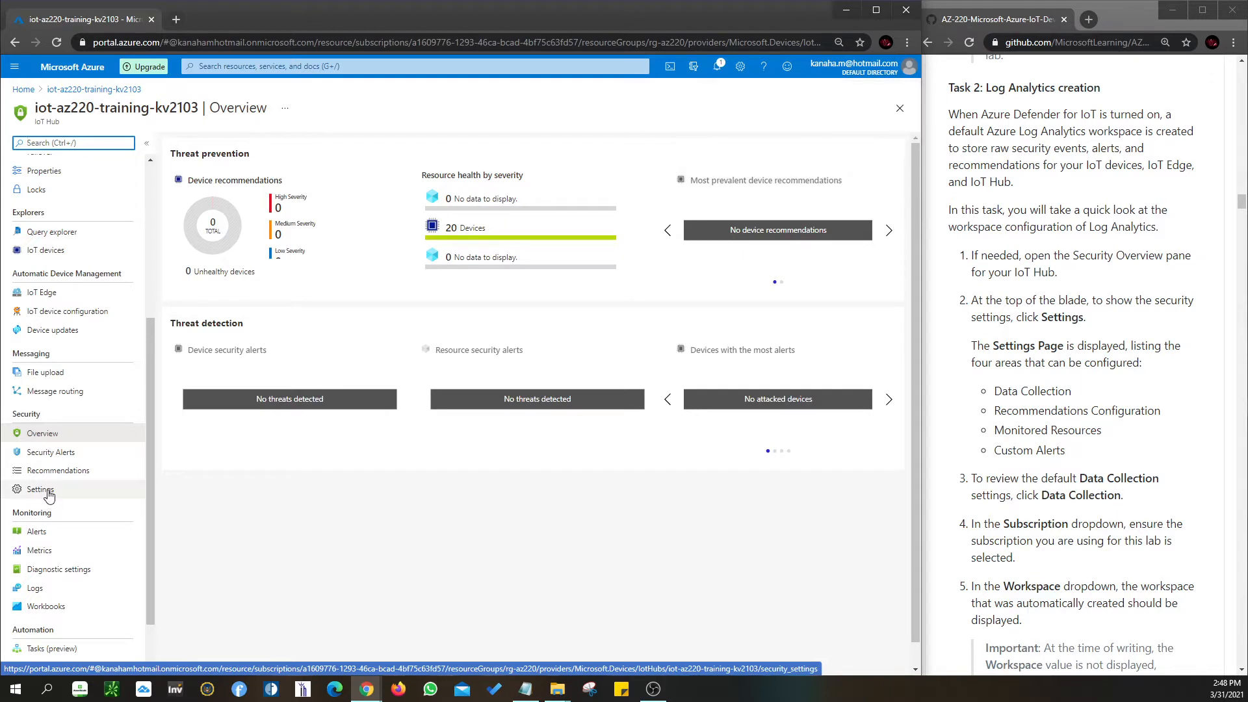
left_click(53, 437)
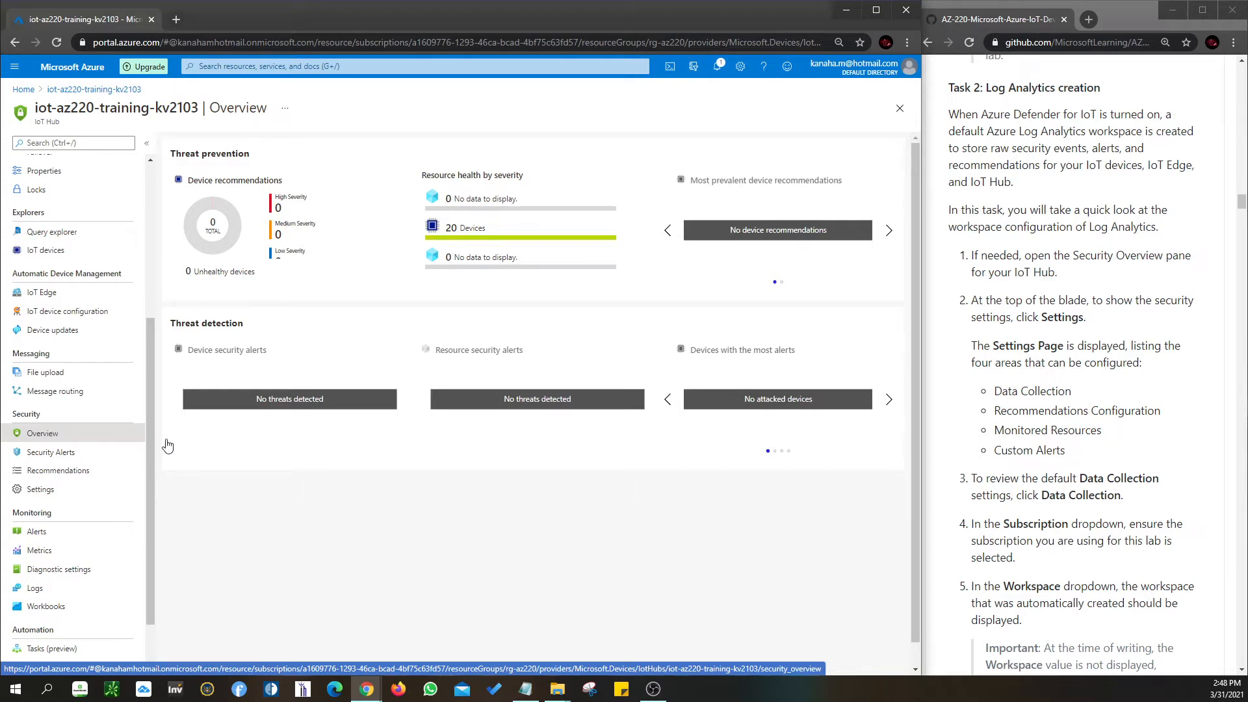
left_click(48, 493)
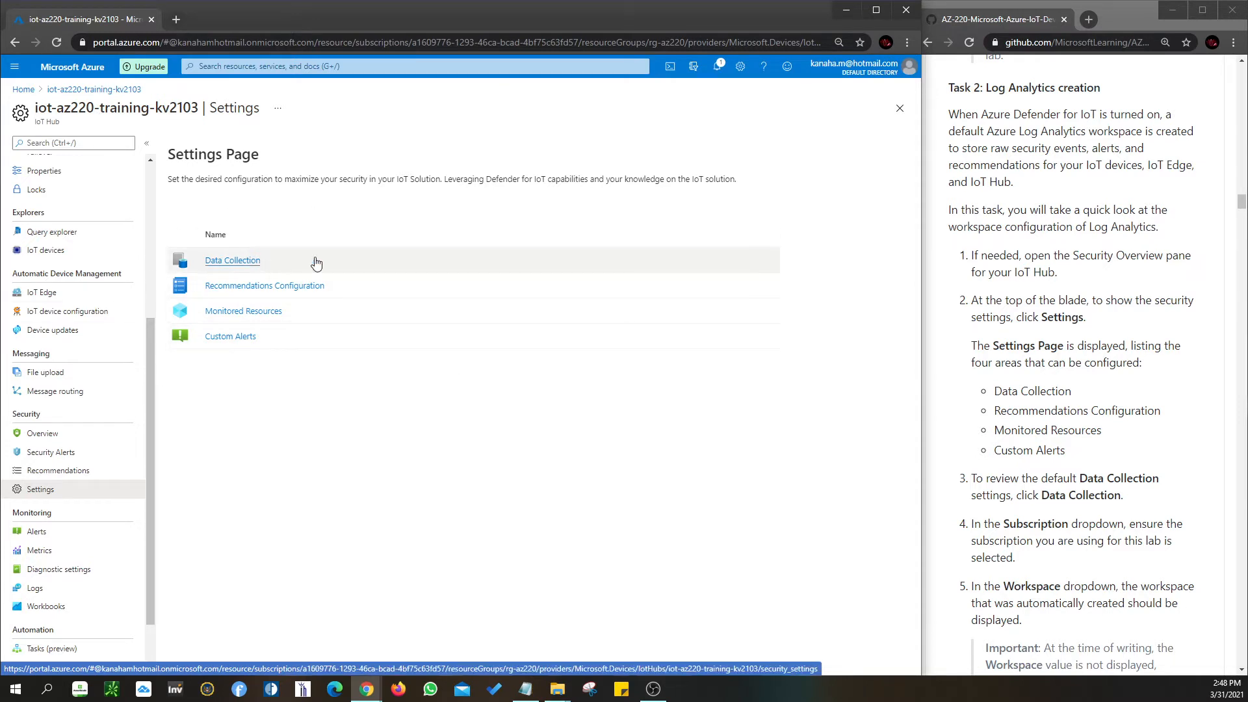
scroll(1129, 570, "down", 2)
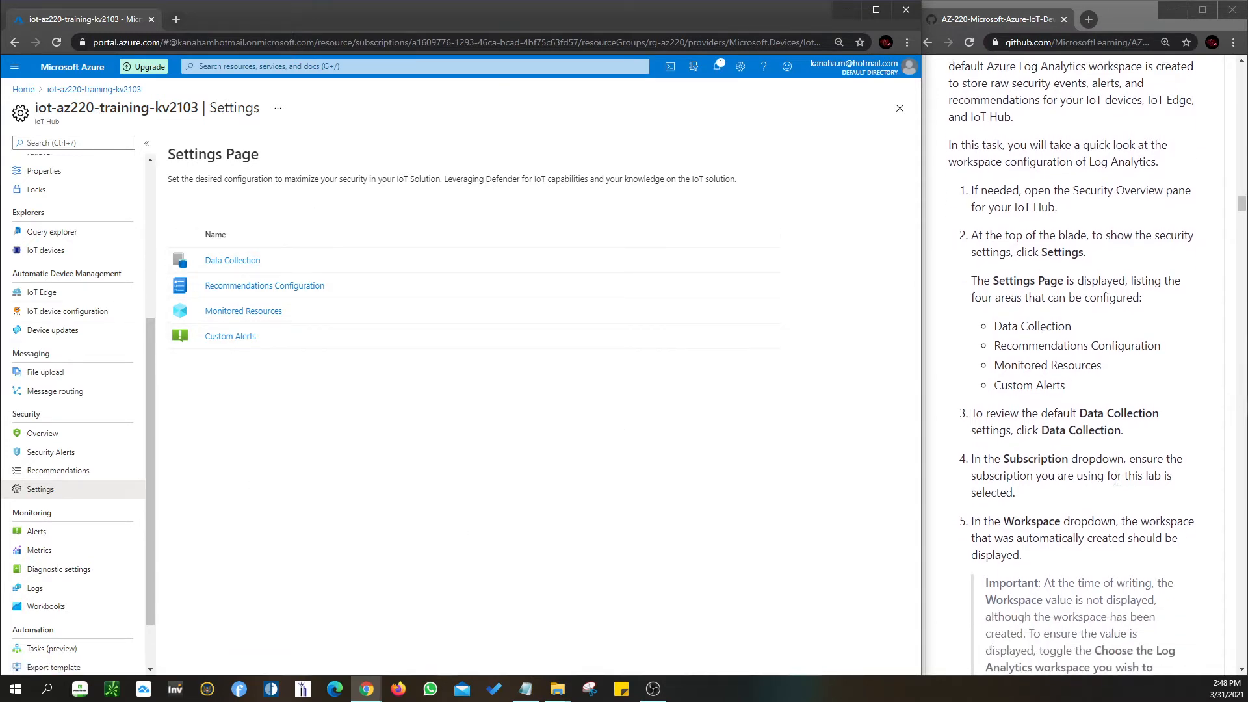
Step: Open the Data Collection settings, turn on the Log Analytics workspace connection and choose the Free Trial subscription
left_click(233, 261)
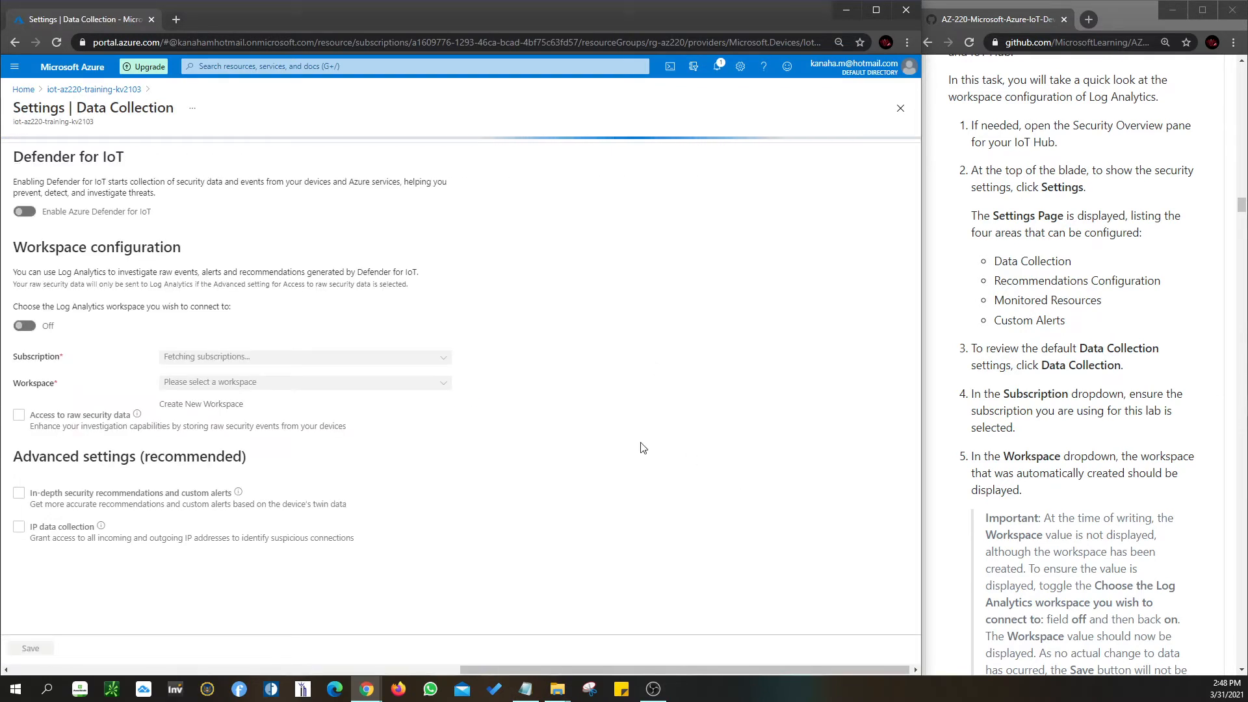
scroll(1115, 449, "down", 1)
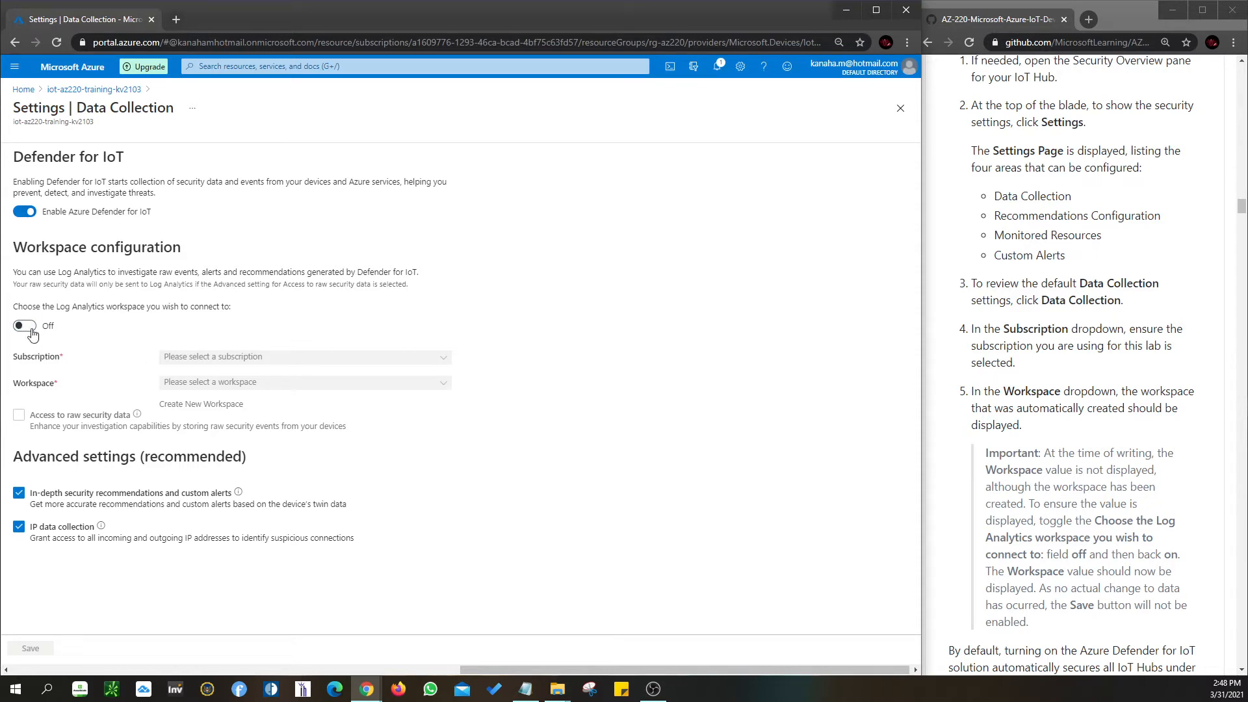
left_click(31, 332)
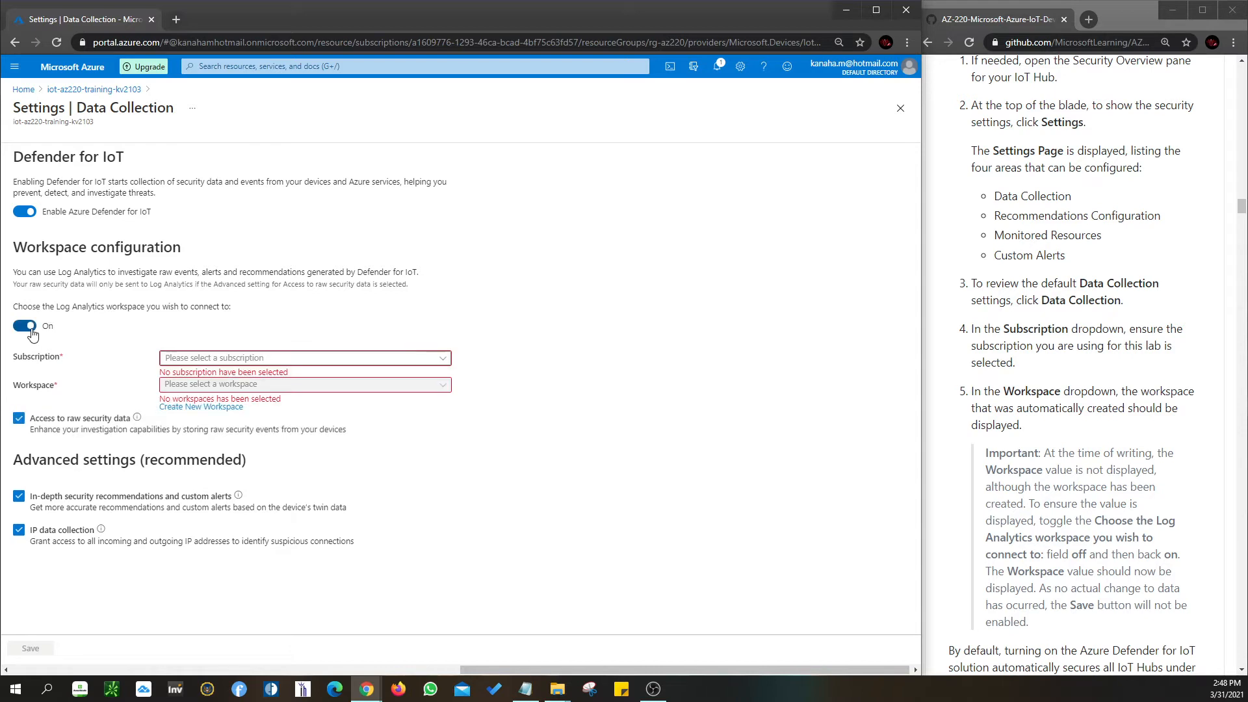
left_click(361, 359)
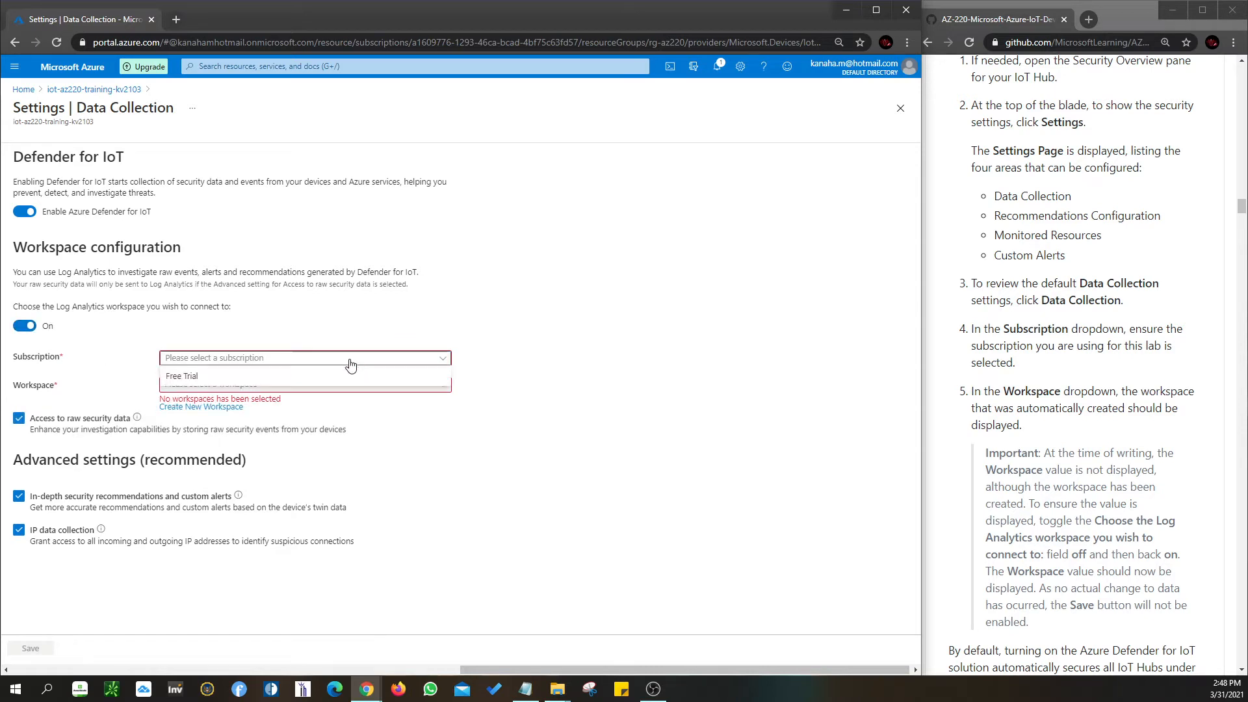
left_click(330, 373)
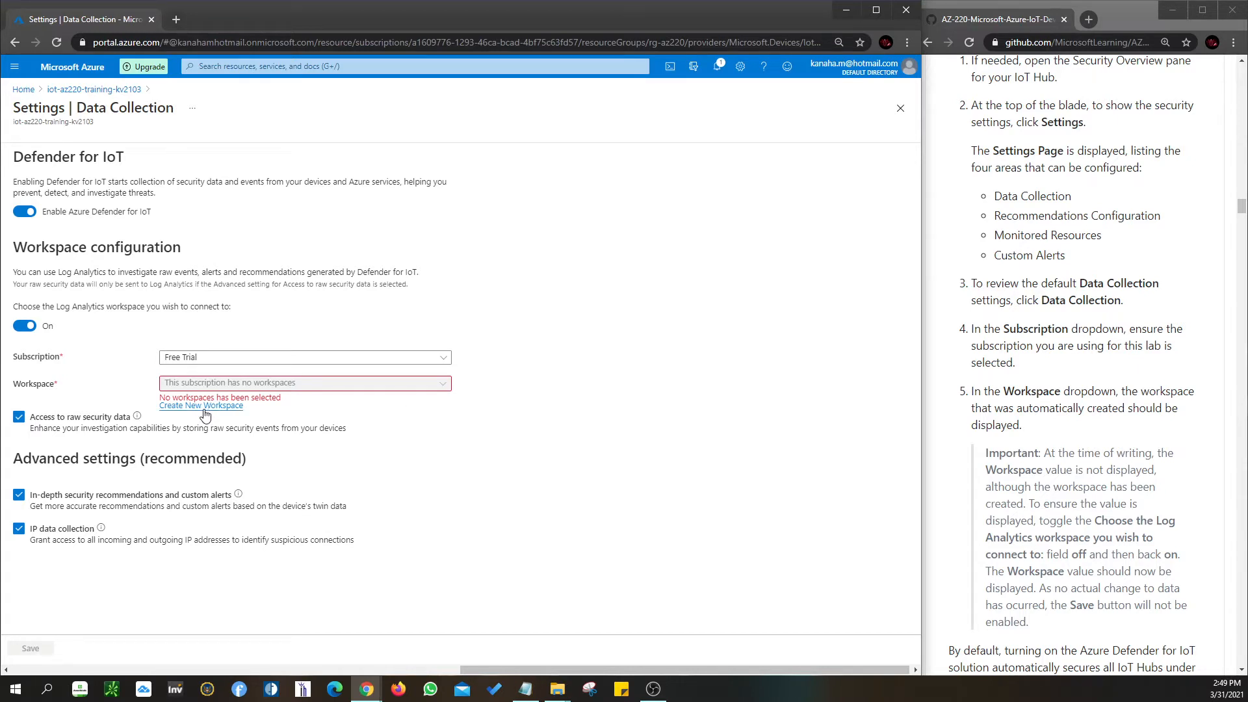
Step: Toggle the Log Analytics workspace connection off and back on, following the lab's Important note
left_click(28, 327)
left_click(24, 325)
left_click(24, 326)
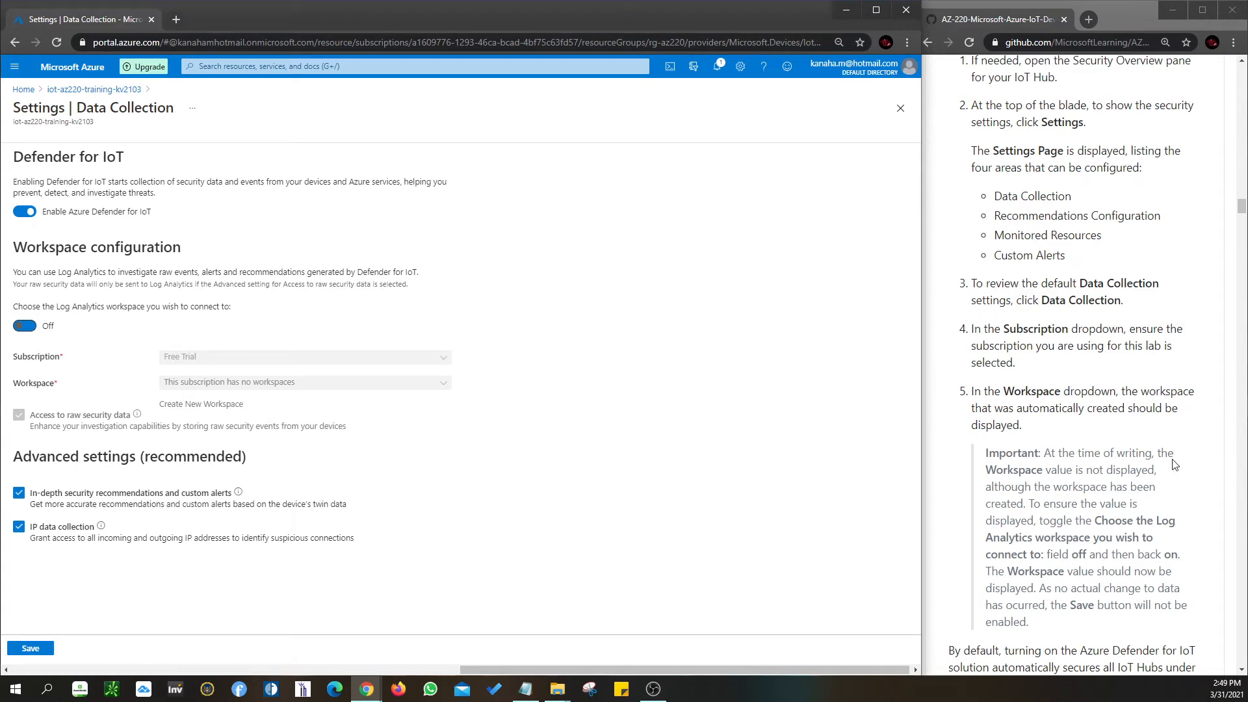
scroll(1145, 457, "down", 2)
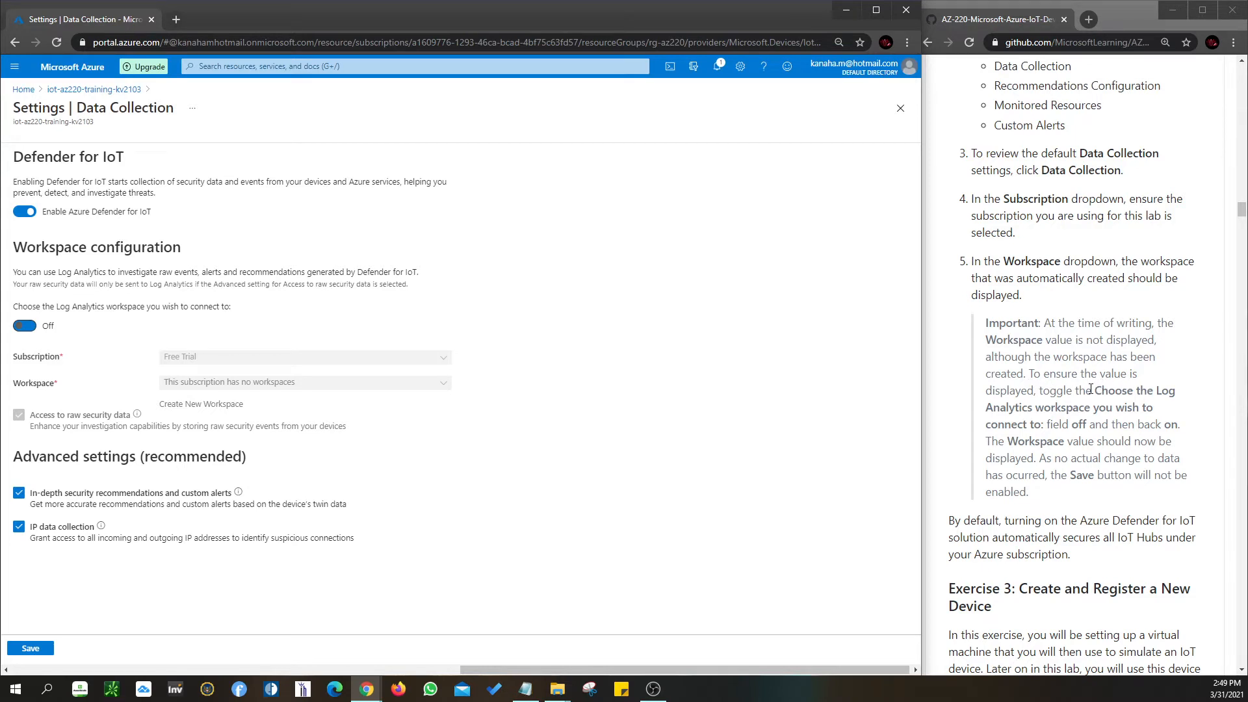
left_click(25, 326)
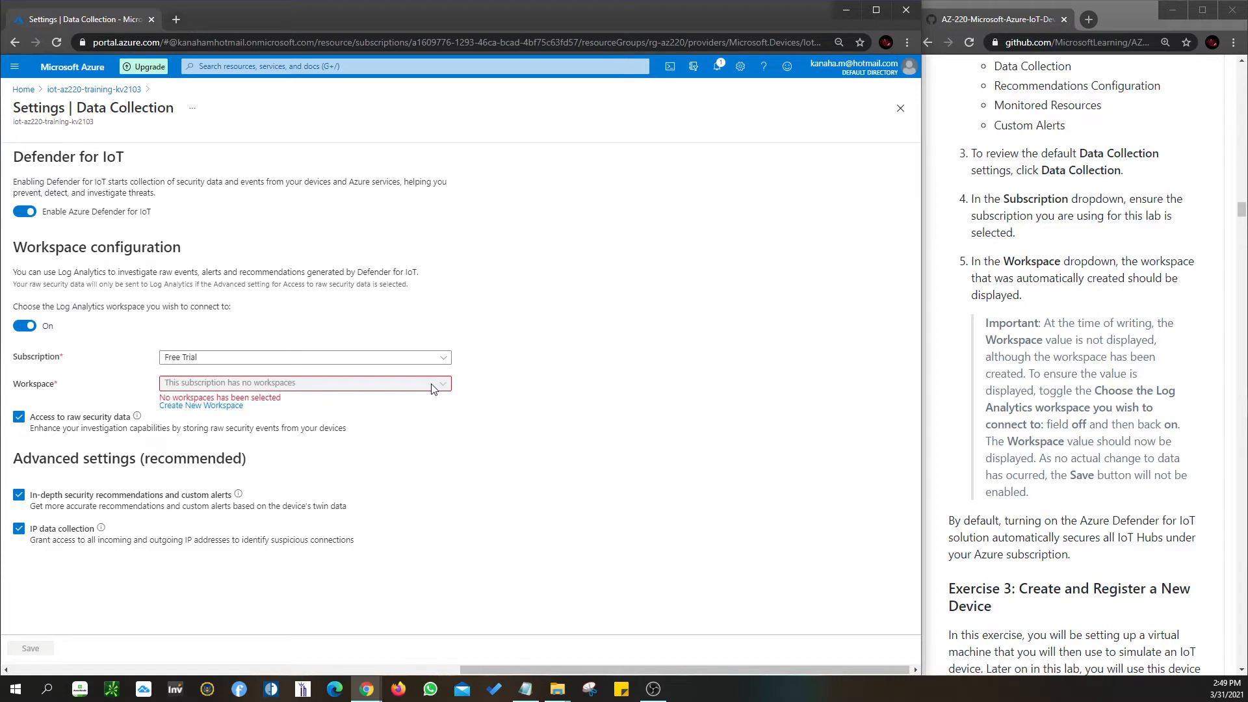
left_click(221, 406)
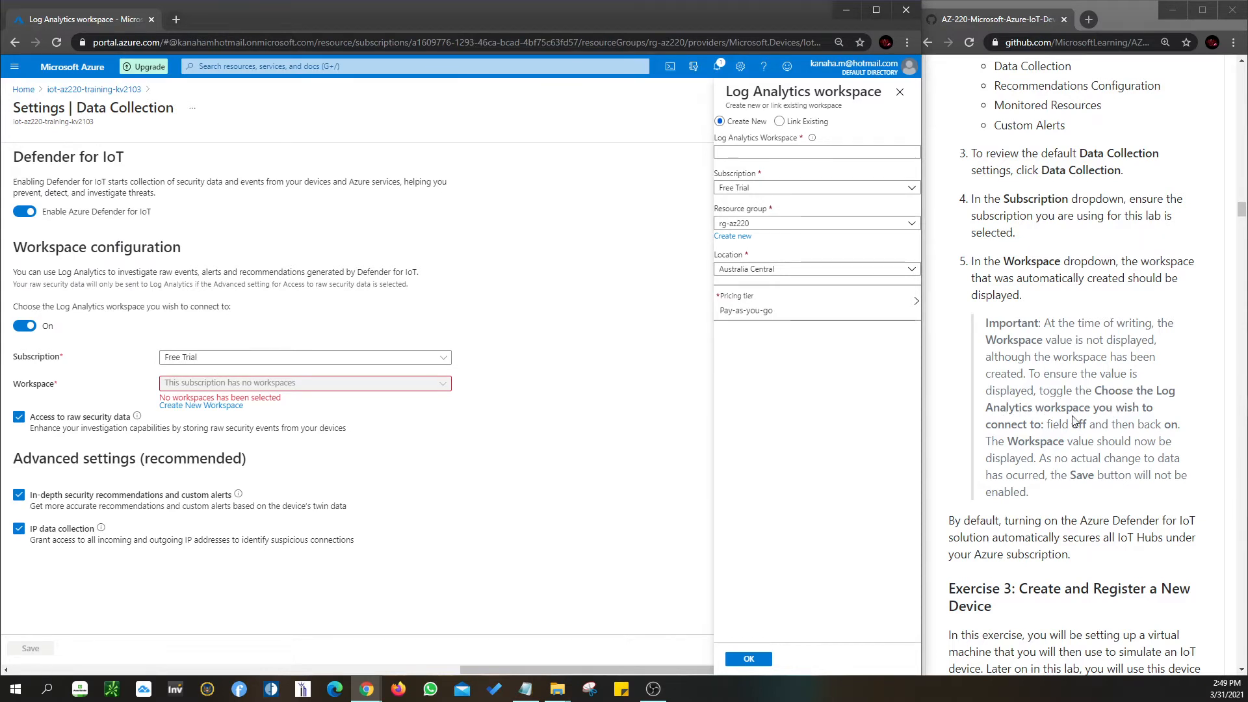
left_click(813, 149)
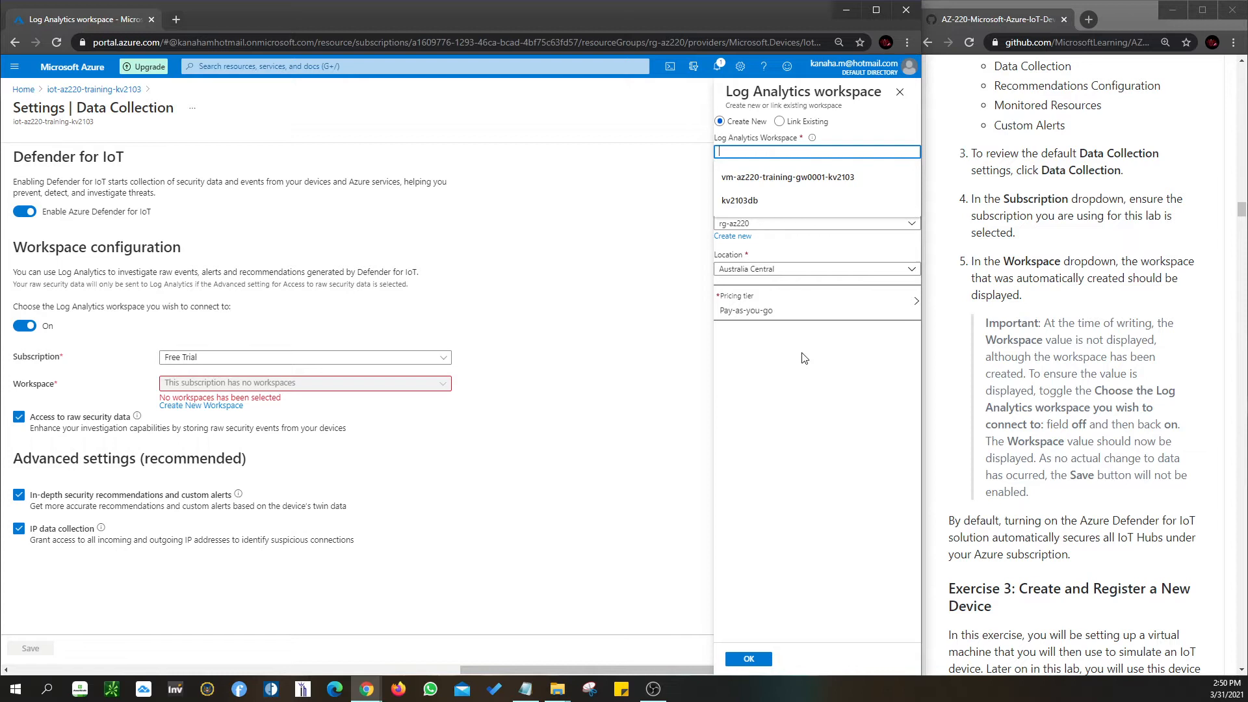
left_click(677, 373)
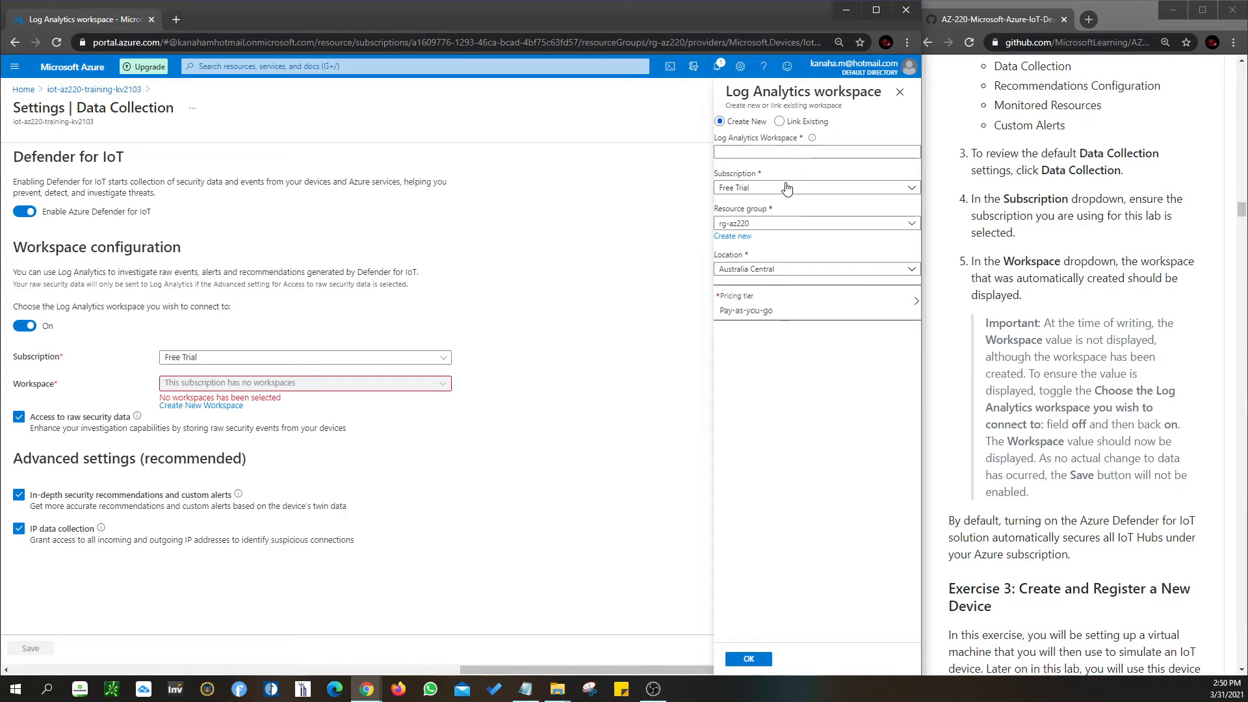
left_click(762, 270)
scroll(763, 398, "down", 10)
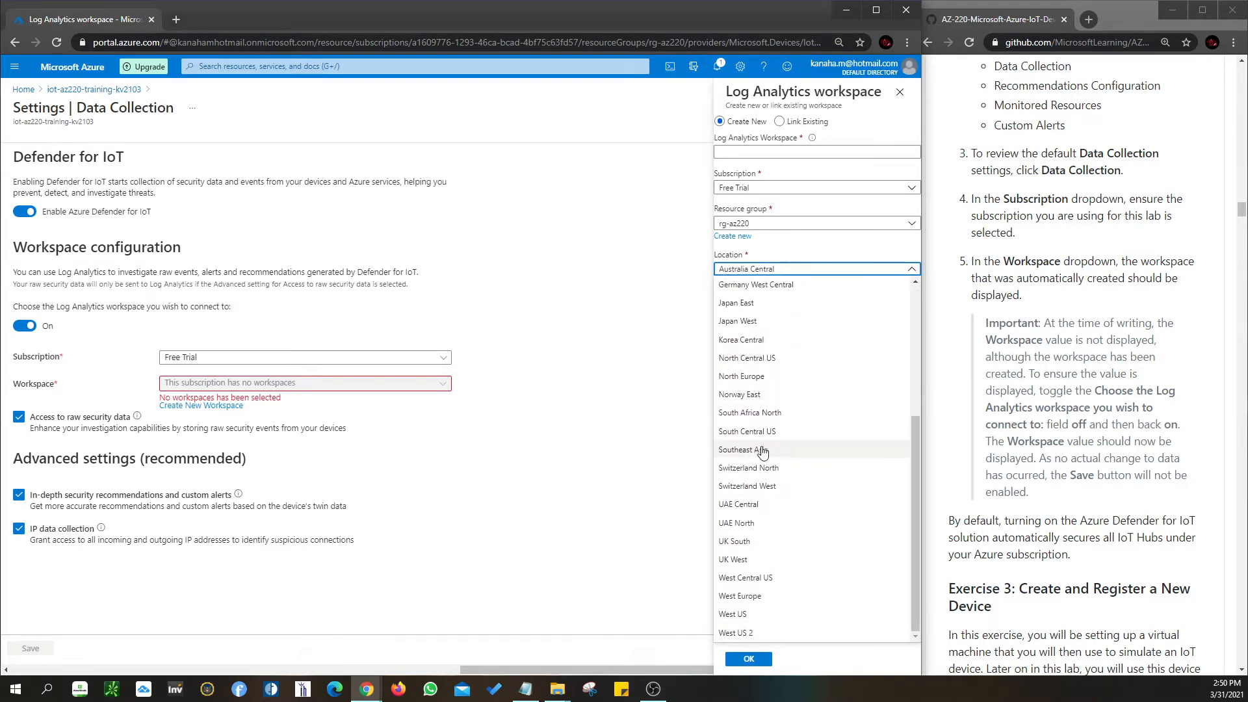
left_click(762, 450)
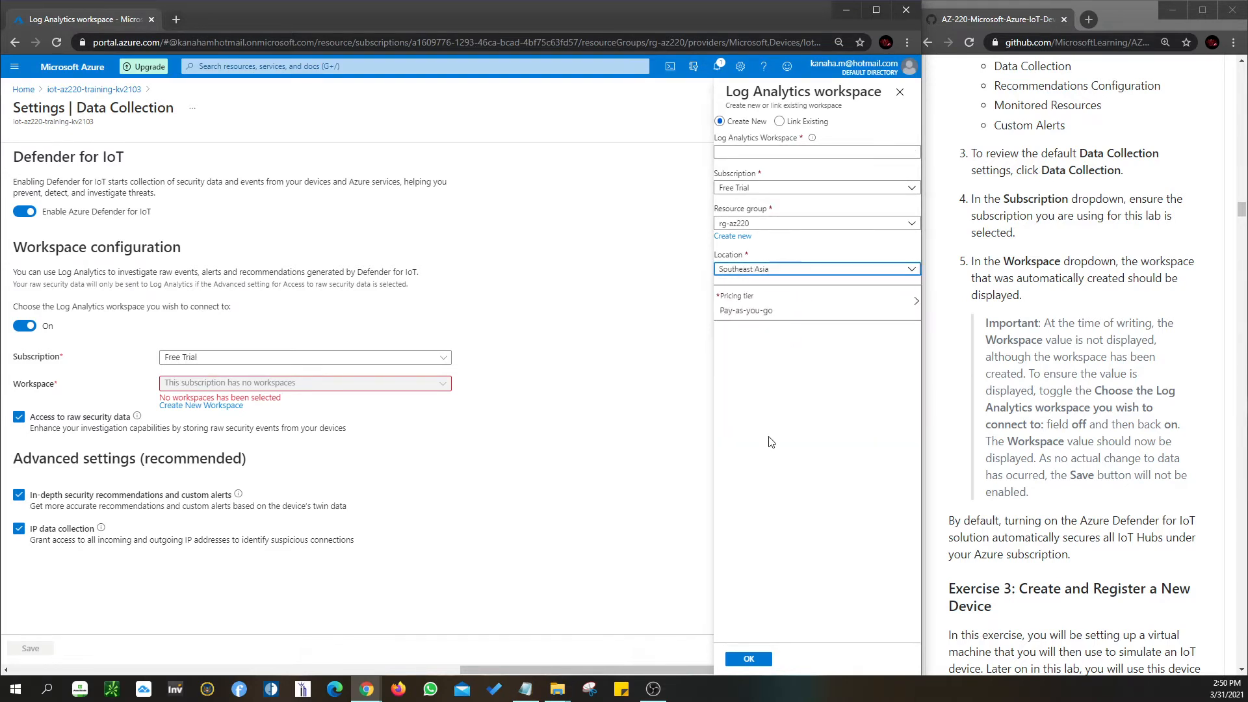
left_click(799, 303)
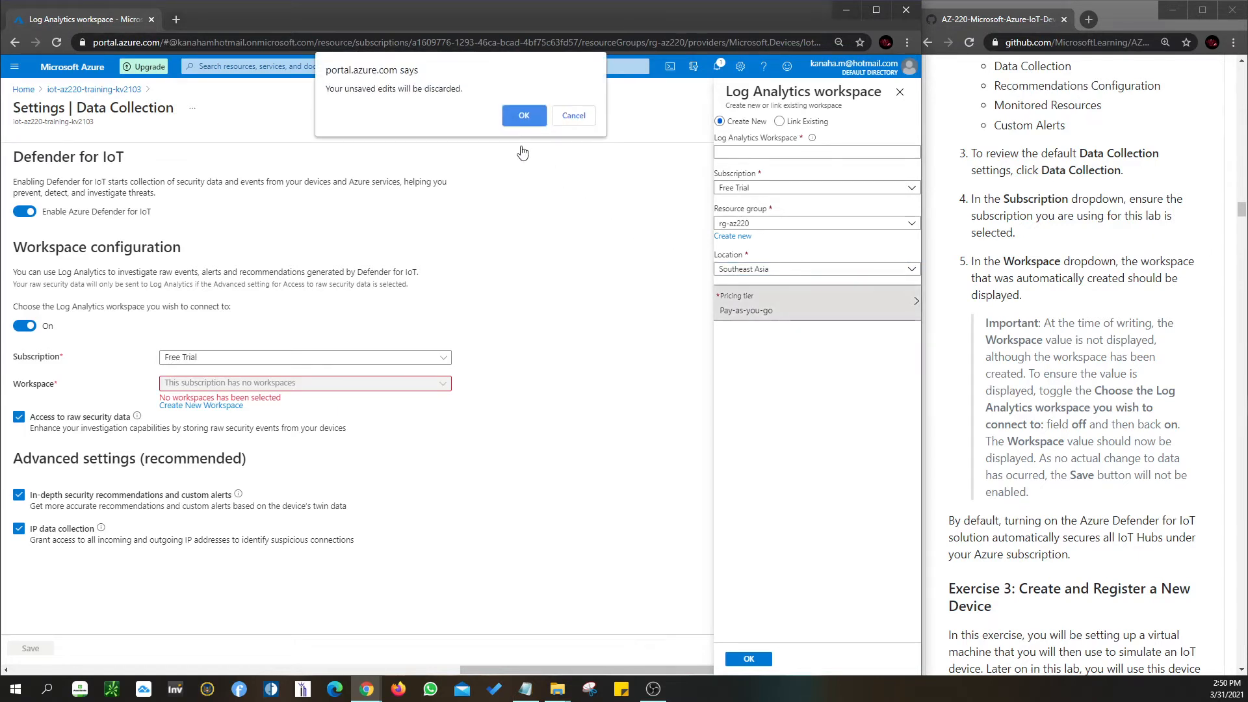
left_click(574, 117)
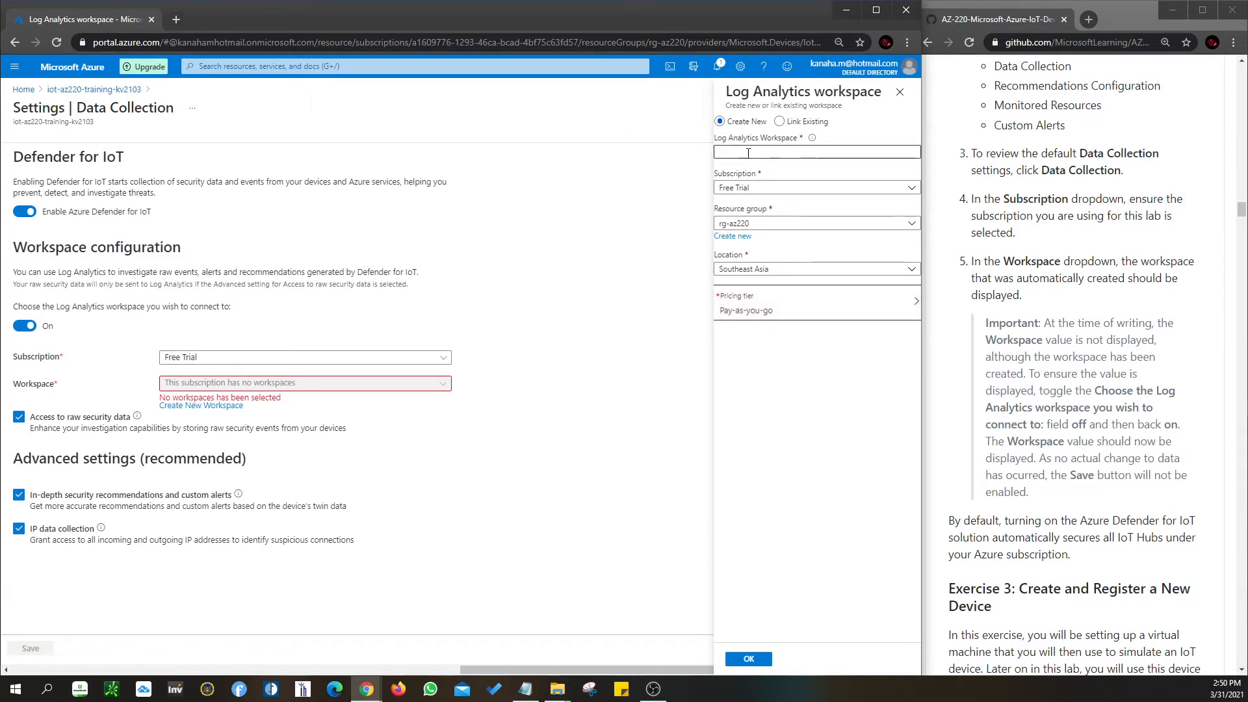
left_click(780, 121)
left_click(756, 164)
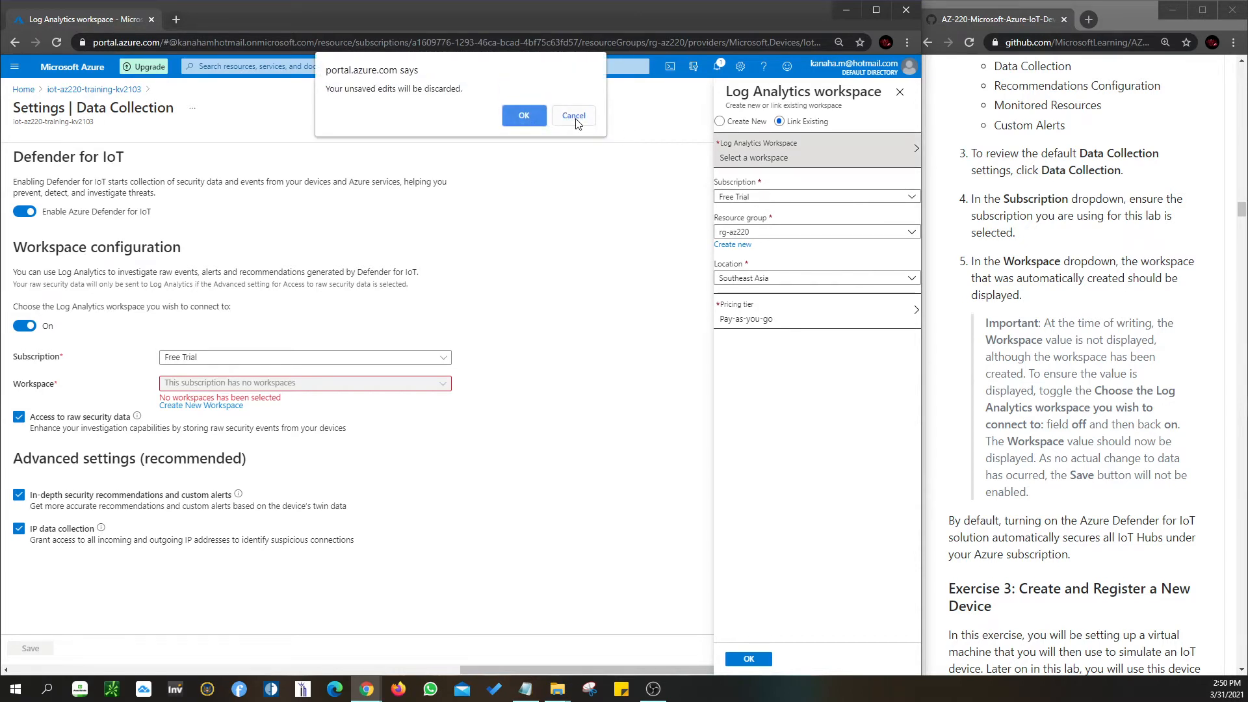
left_click(533, 124)
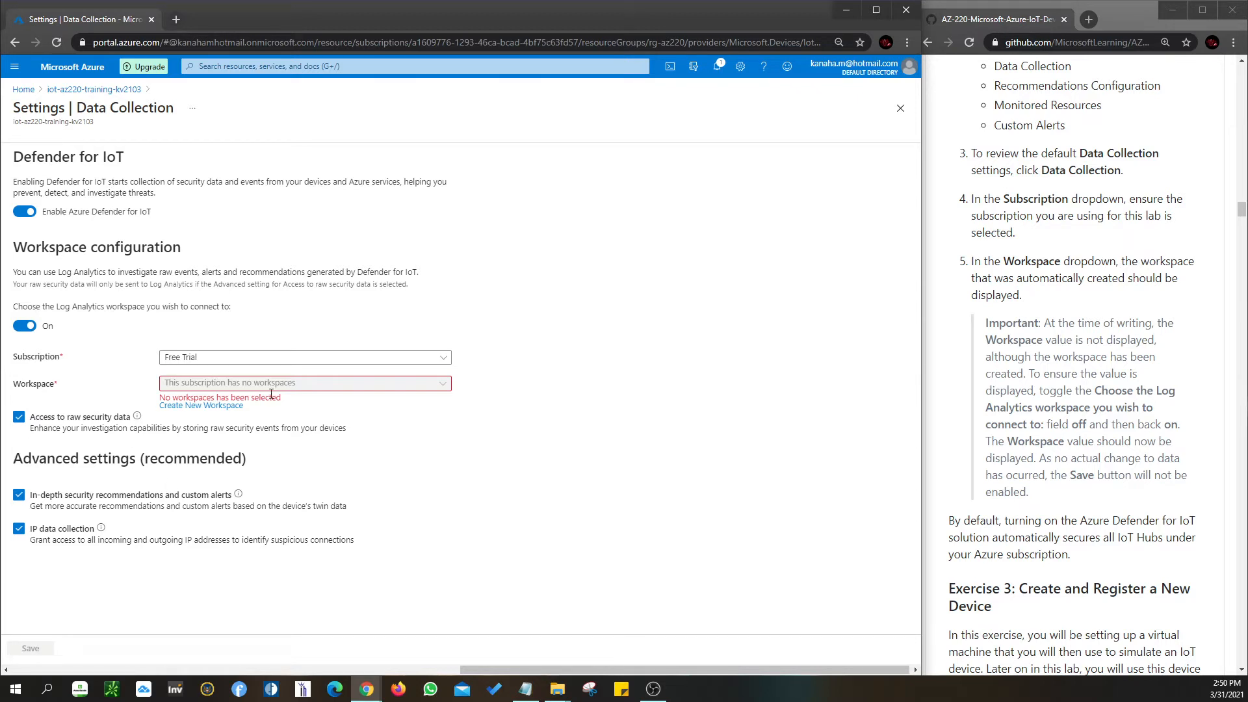
Step: Turn off the Log Analytics workspace connection, save the Data Collection settings and confirm disabling workspace storage
left_click(28, 329)
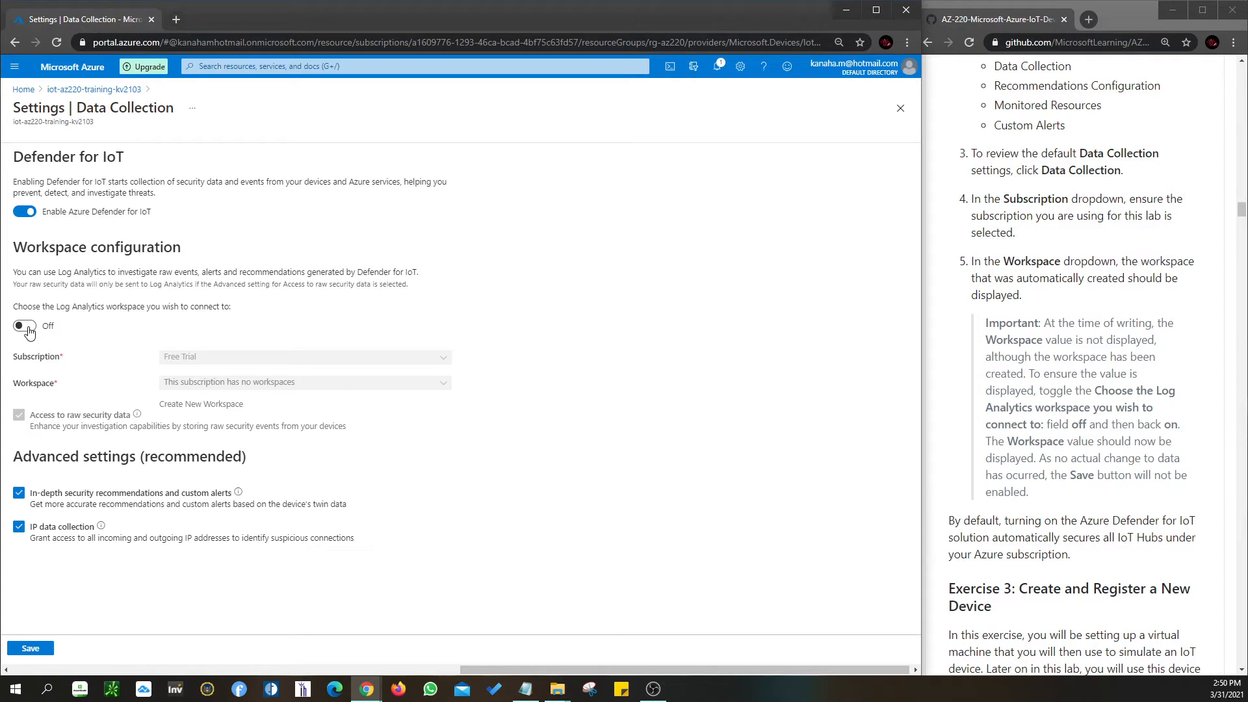
left_click(26, 327)
left_click(30, 649)
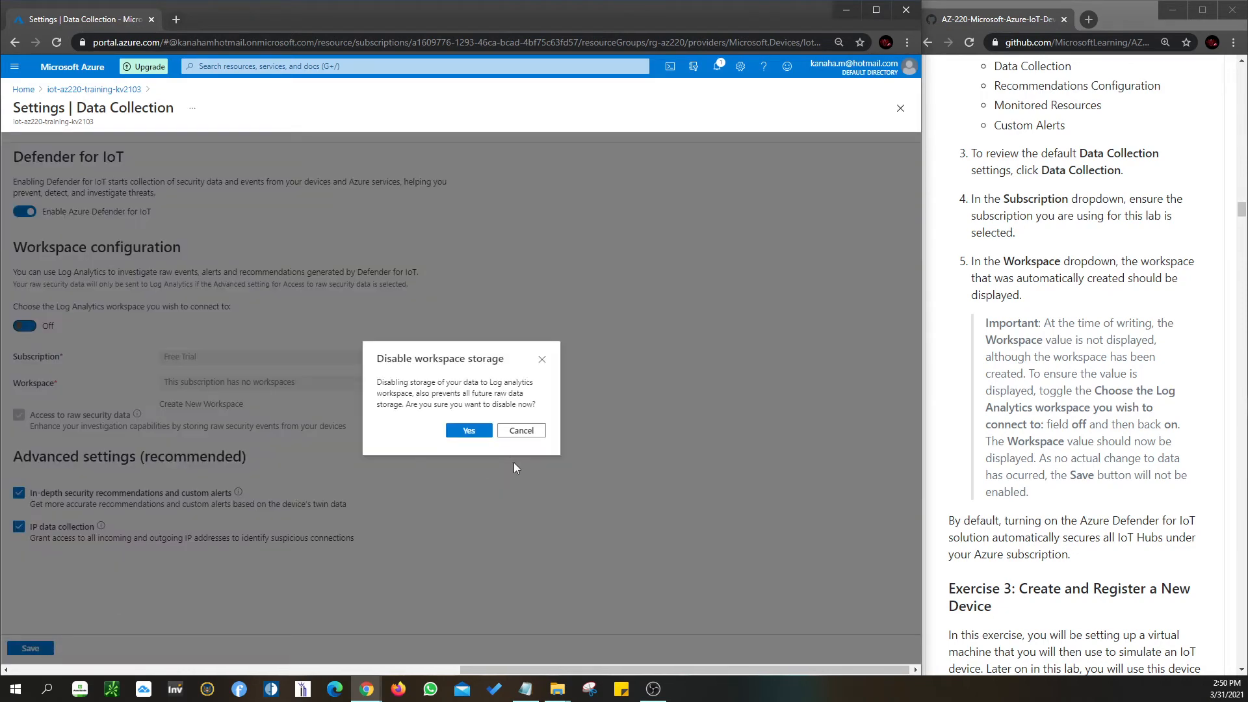
left_click(463, 432)
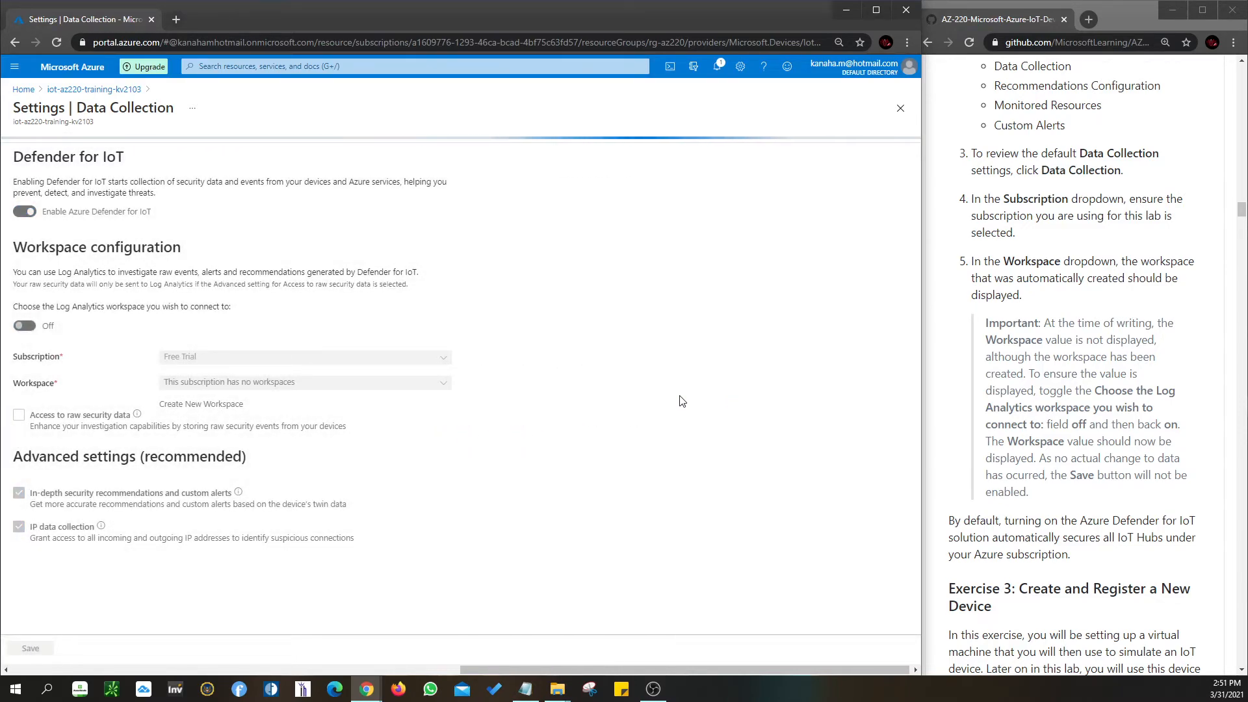
Step: Read the Exercise 3 Task 1 instructions and start creating an Ubuntu Server 18.04 LTS virtual machine from the portal home
scroll(1113, 429, "down", 6)
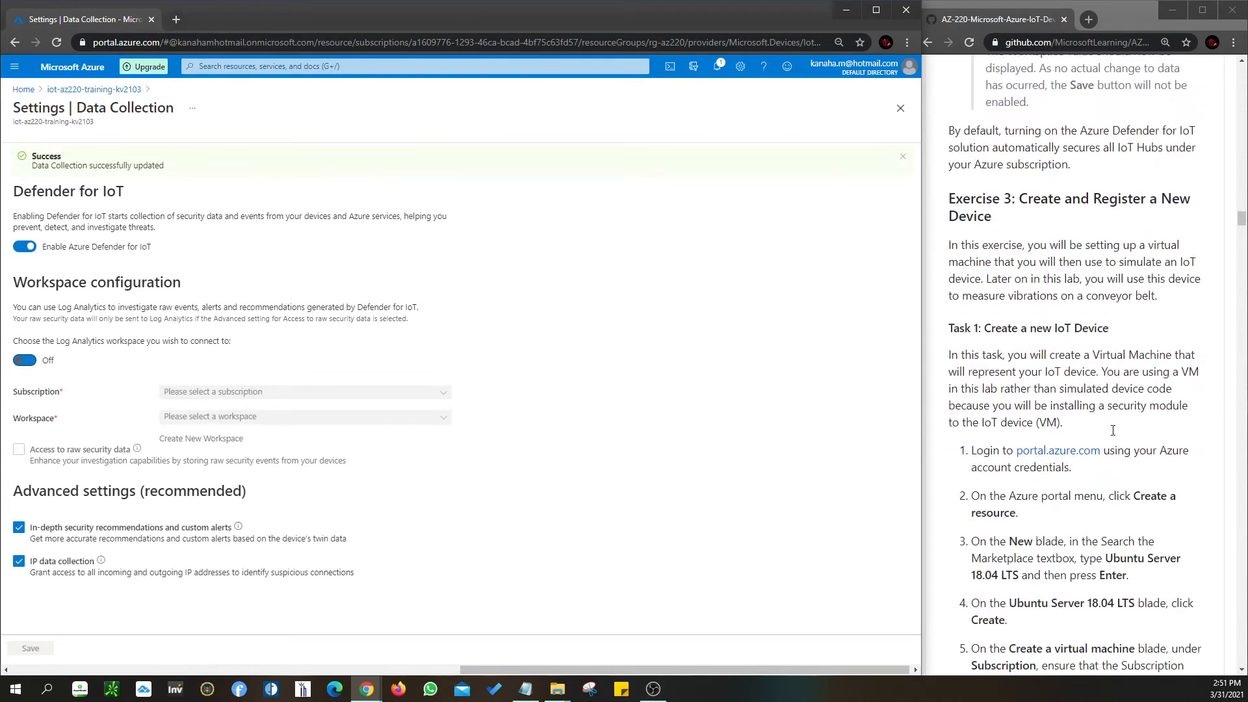
scroll(1113, 429, "down", 3)
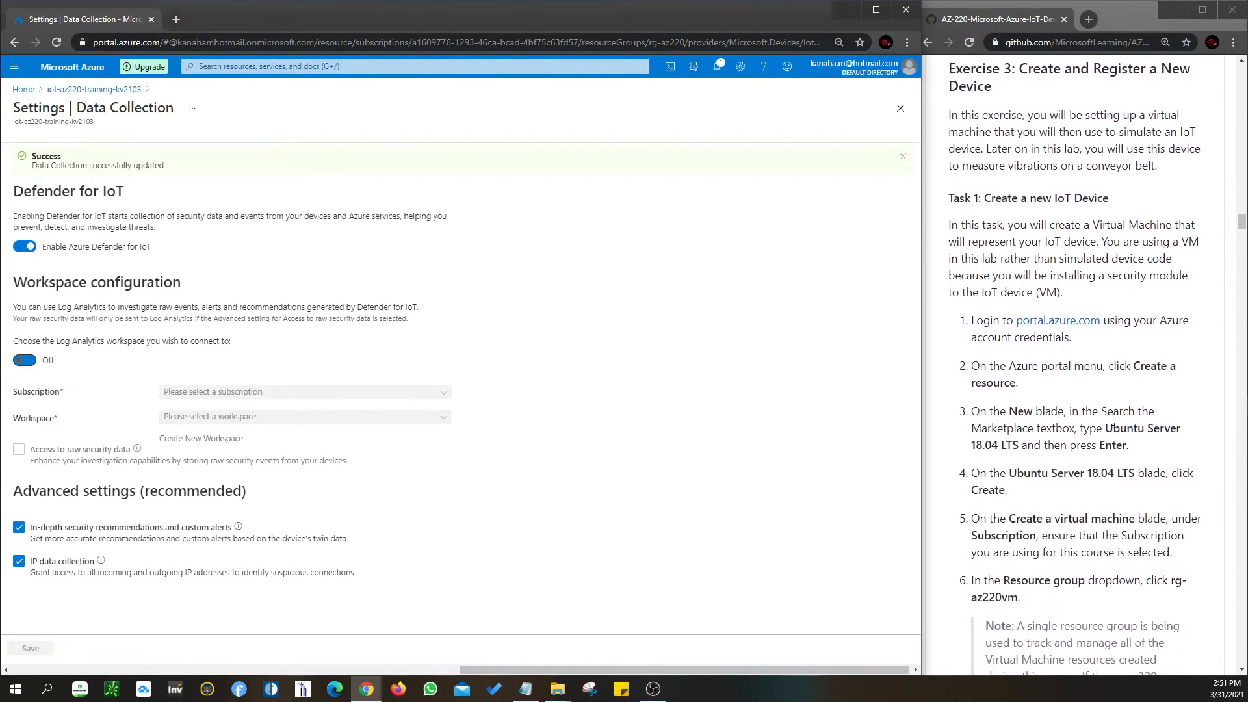
scroll(1112, 430, "down", 1)
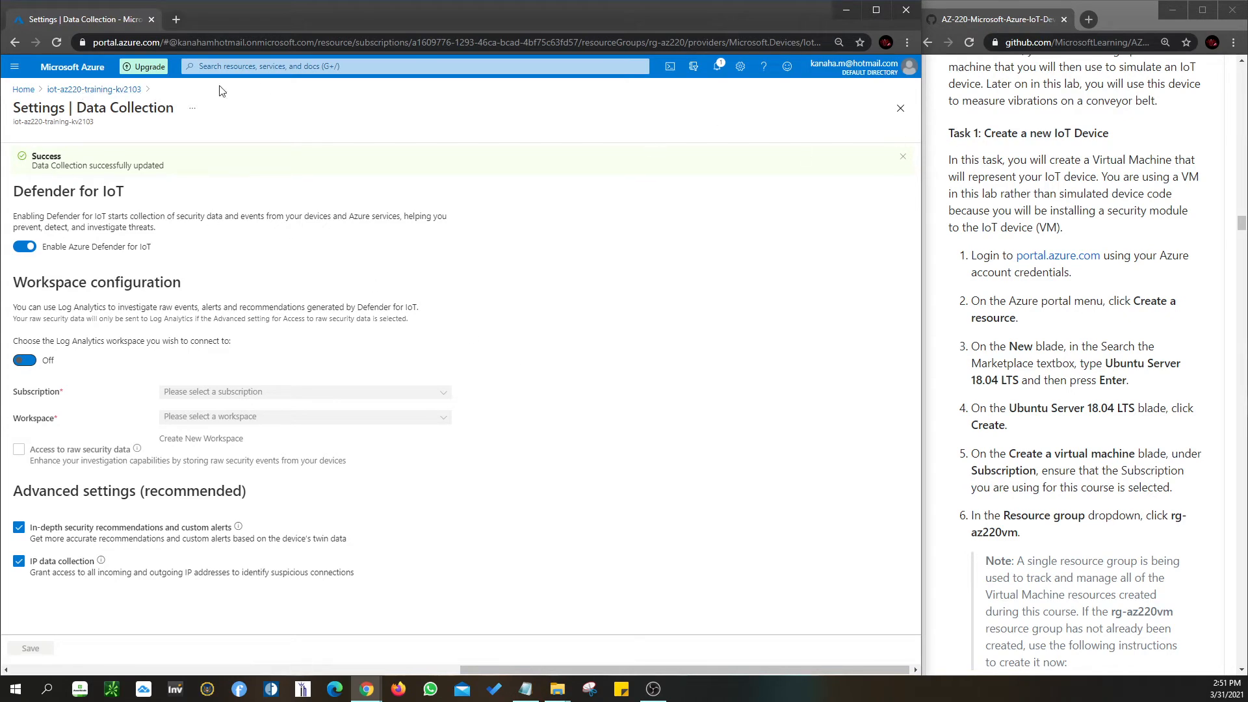
left_click(95, 93)
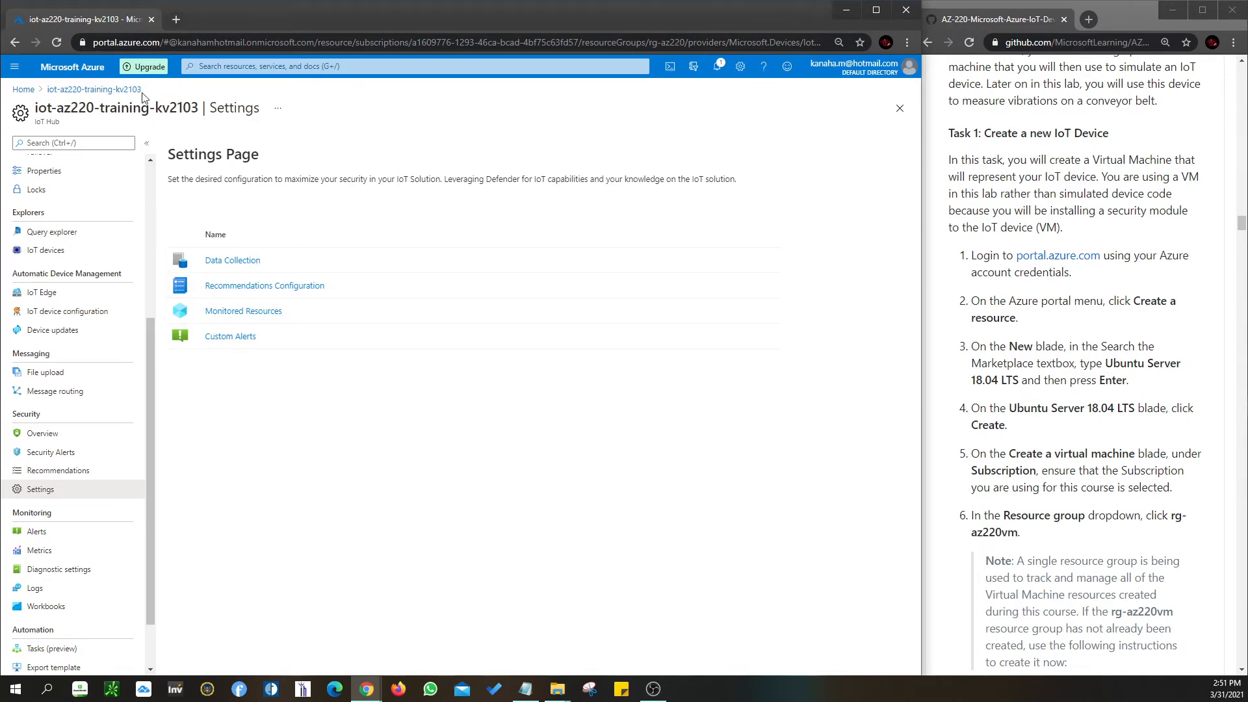
left_click(23, 89)
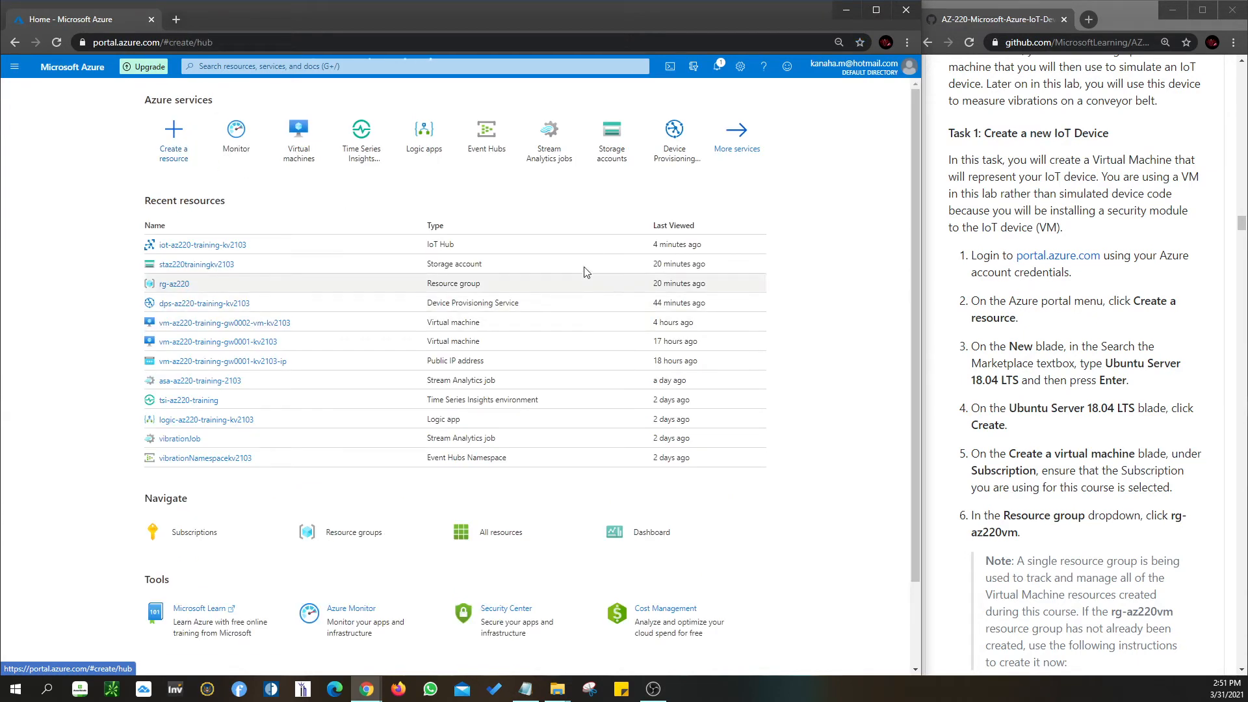
left_click(217, 144)
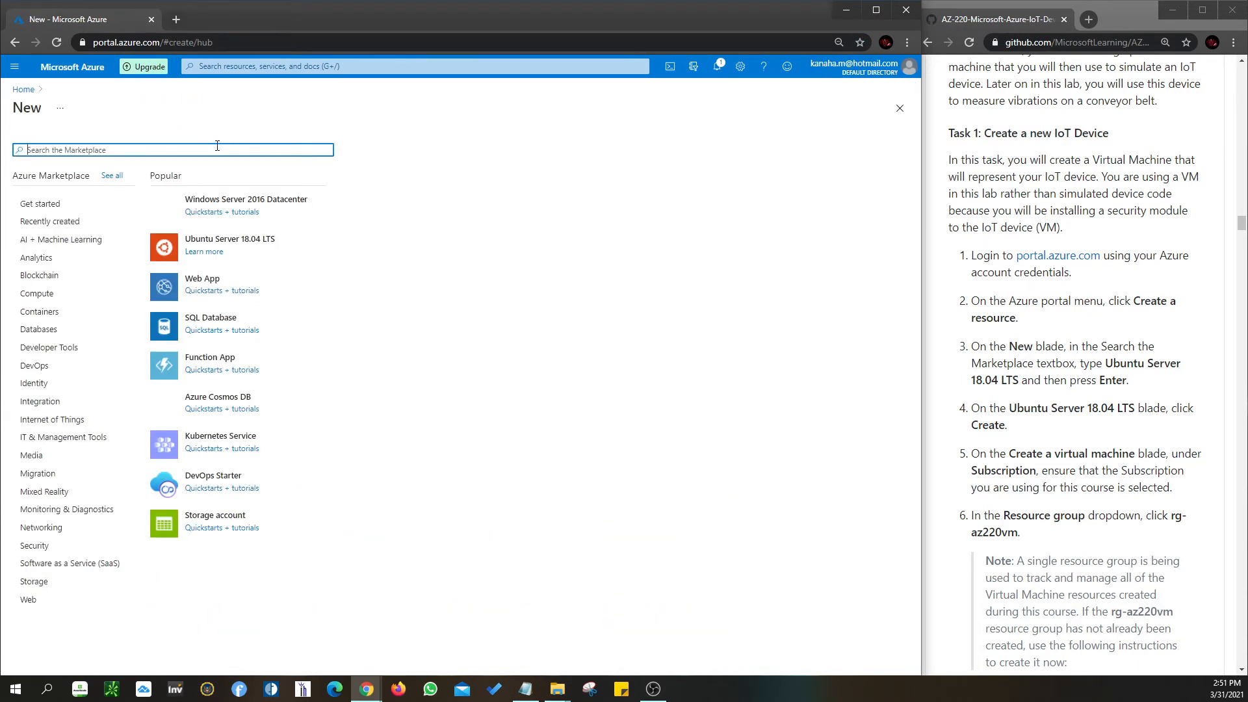
left_click(238, 247)
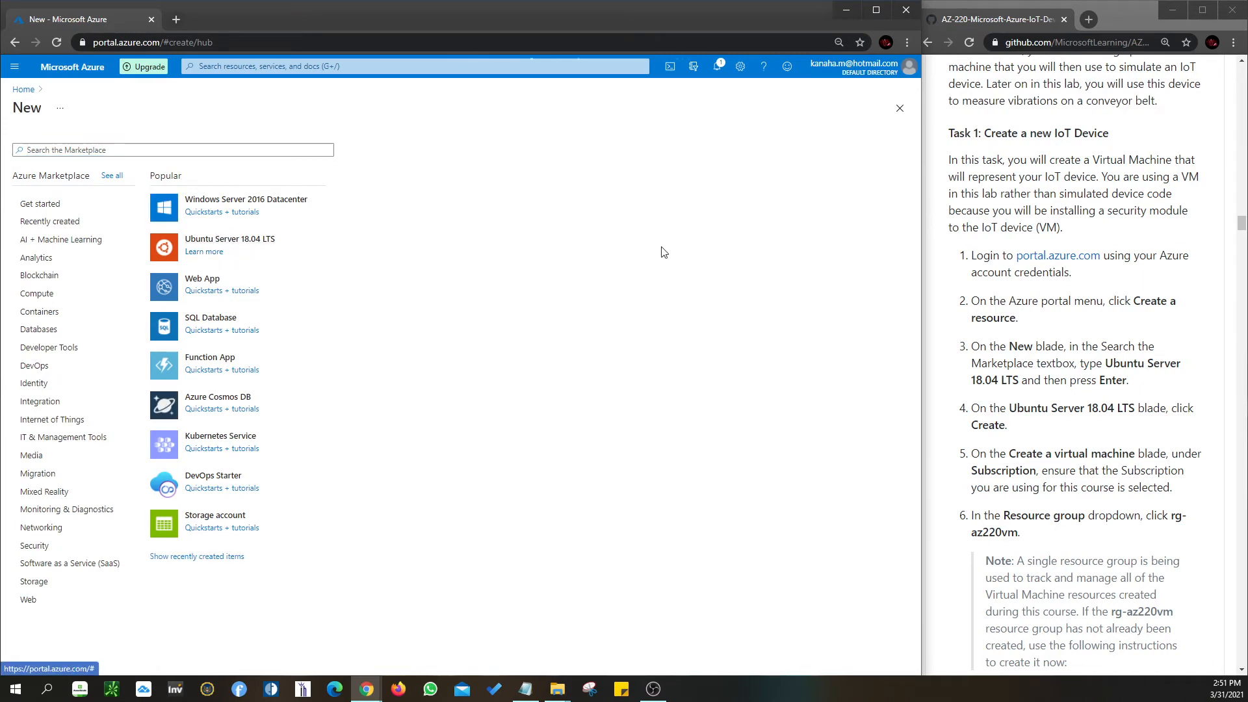
left_click(231, 150)
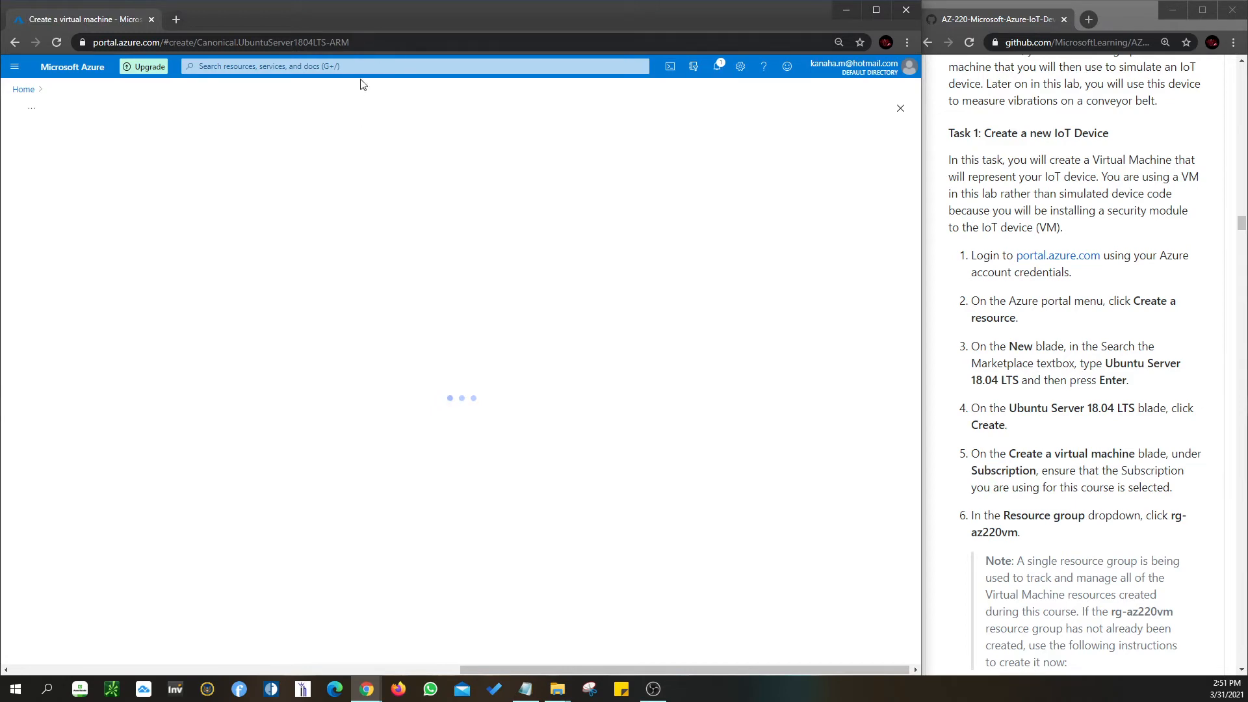
Step: Check the resource group instructions and assign the new virtual machine to the existing rg-az220vm resource group
scroll(1058, 517, "down", 4)
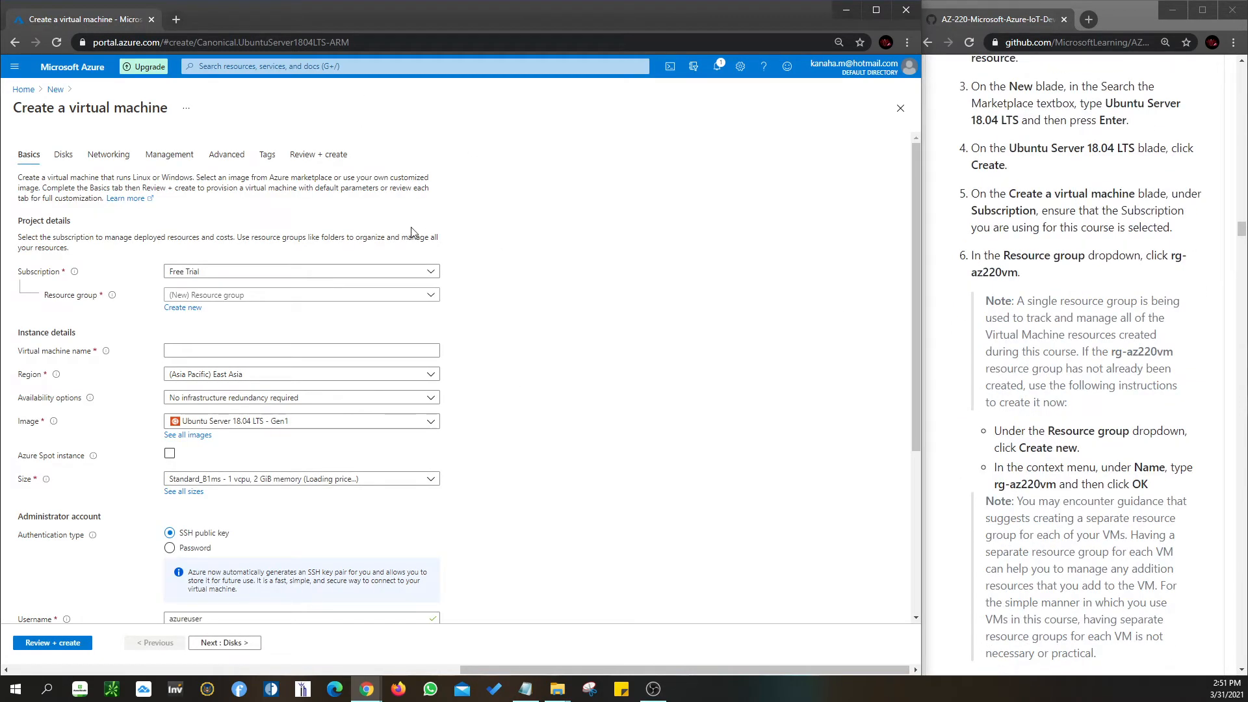
left_click(302, 295)
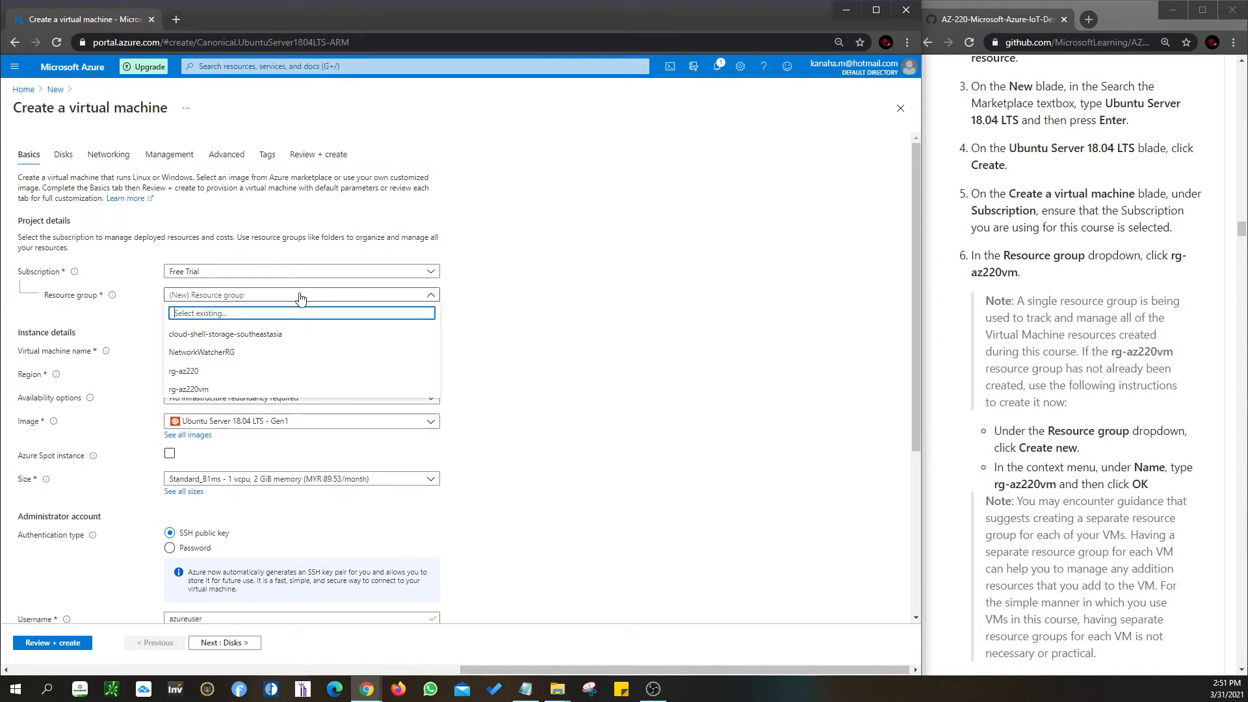
left_click(254, 389)
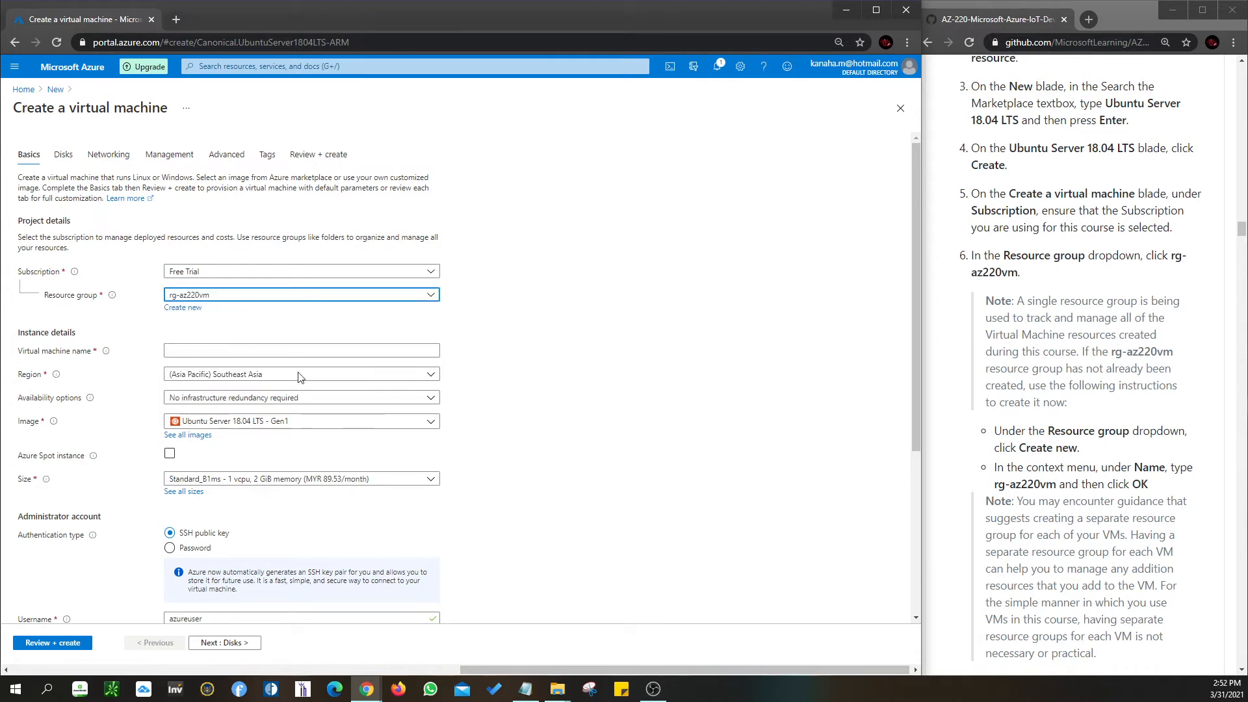
Step: Name the virtual machine vm-az220-training-edge0002-kv2103, copying the name prefix from the lab instructions
scroll(1133, 253, "down", 4)
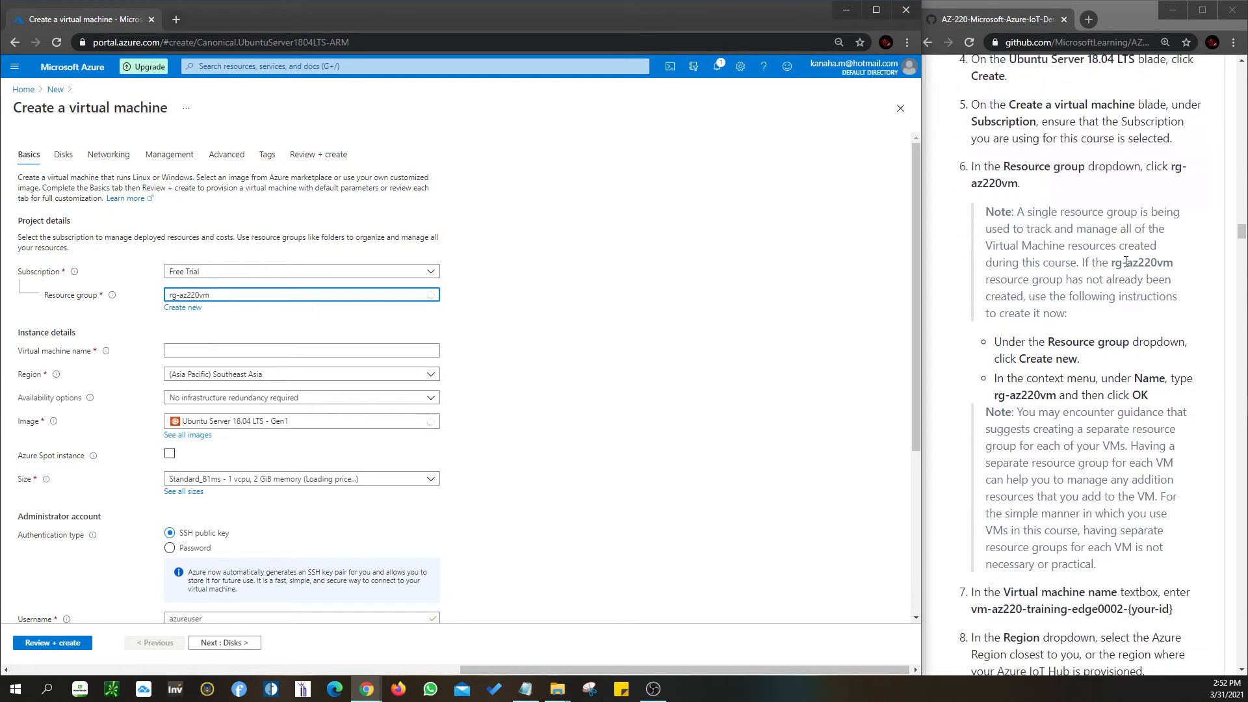
scroll(1126, 261, "down", 2)
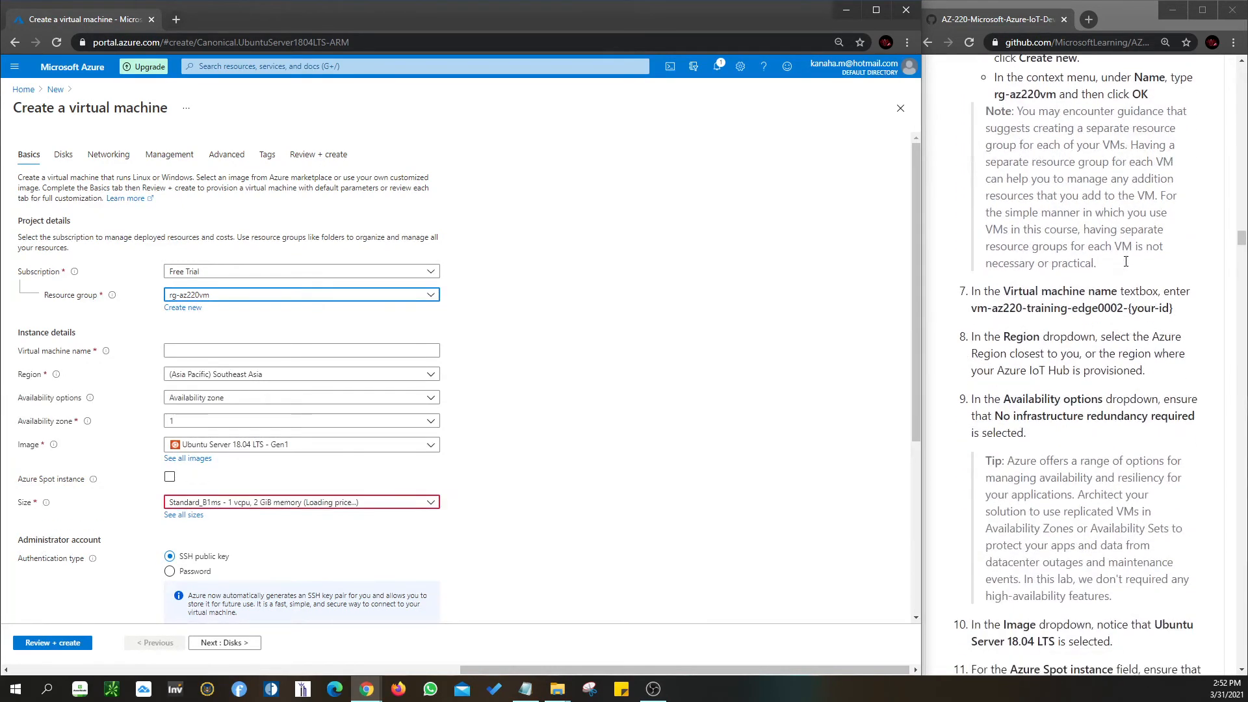
left_click_drag(978, 311, 1129, 311)
key("ctrl+c")
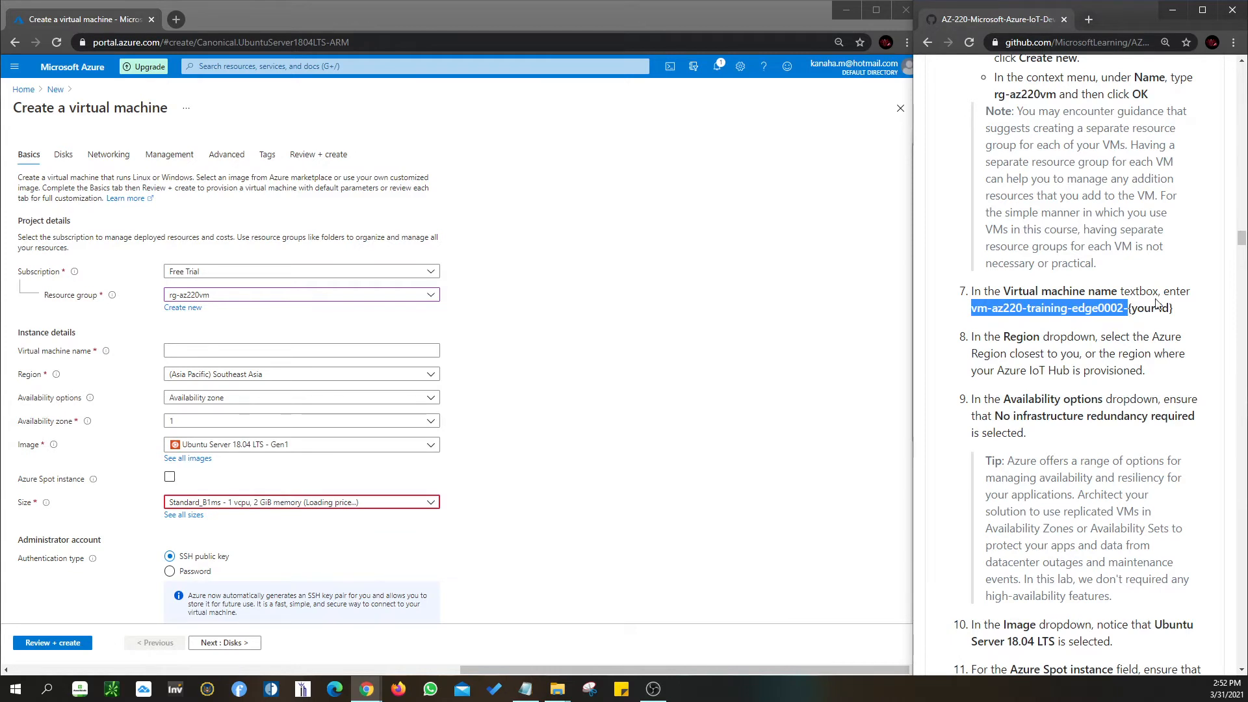
left_click(314, 349)
key("ctrl+v")
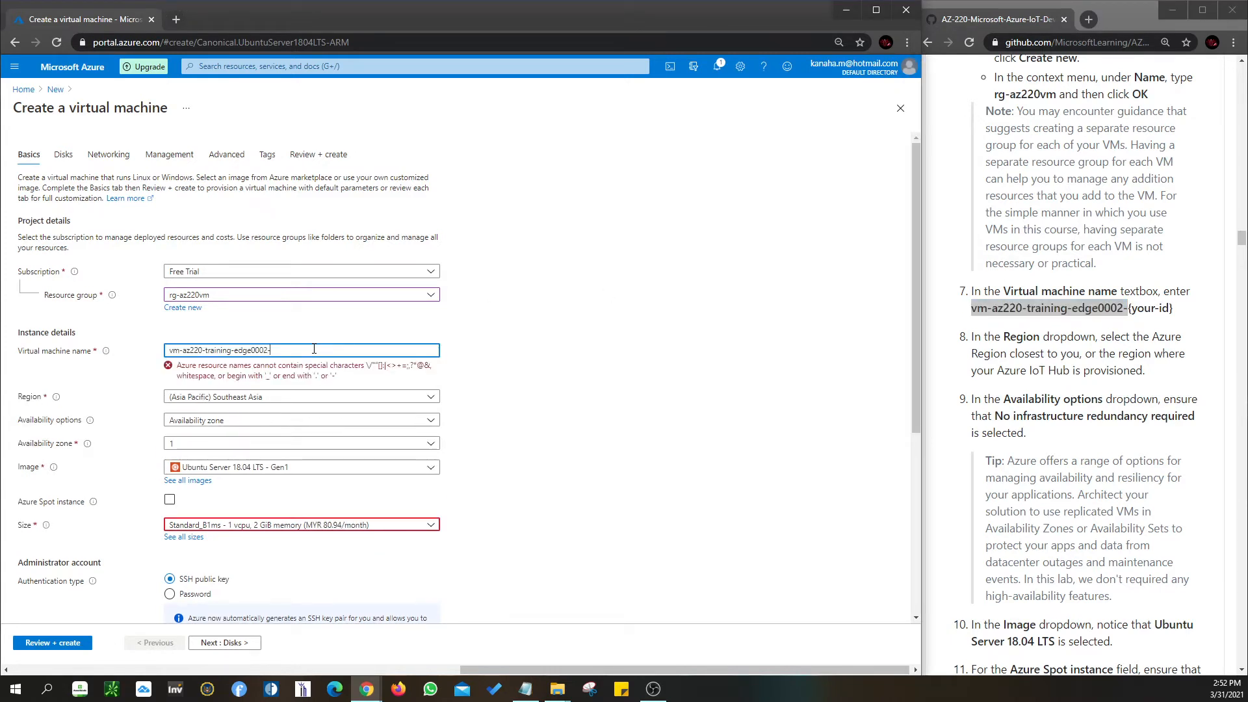
type("kv2103")
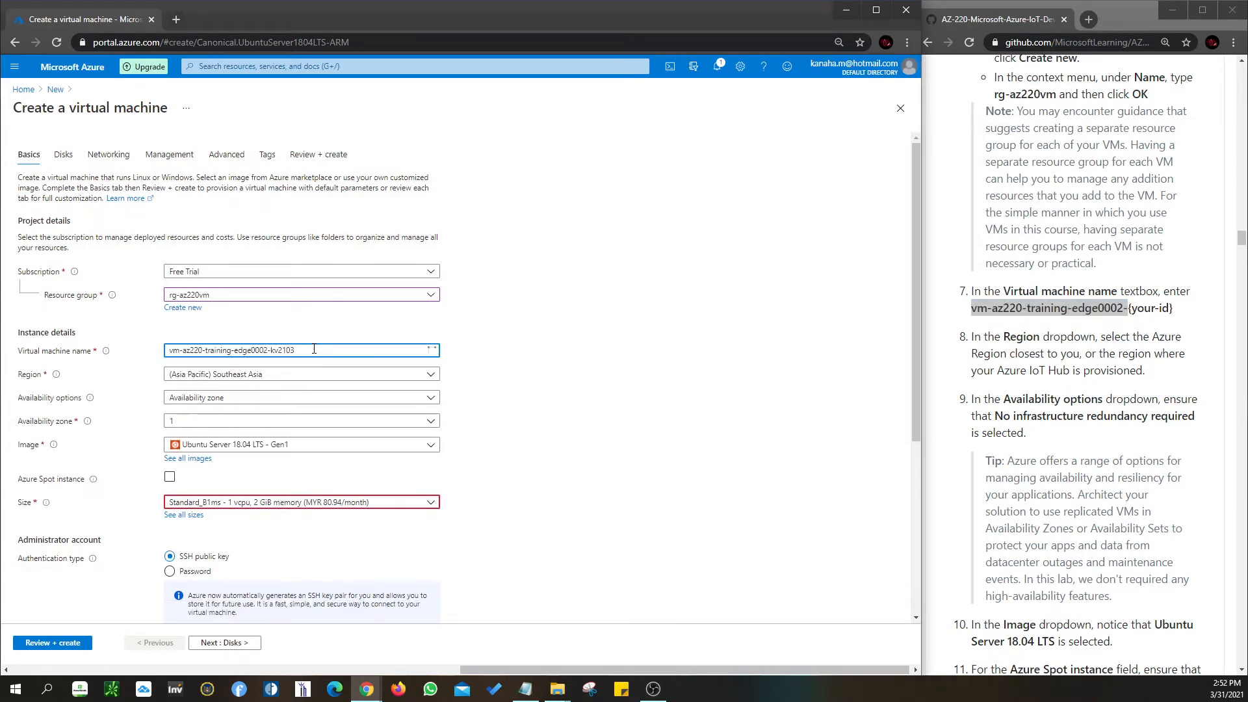
left_click(625, 343)
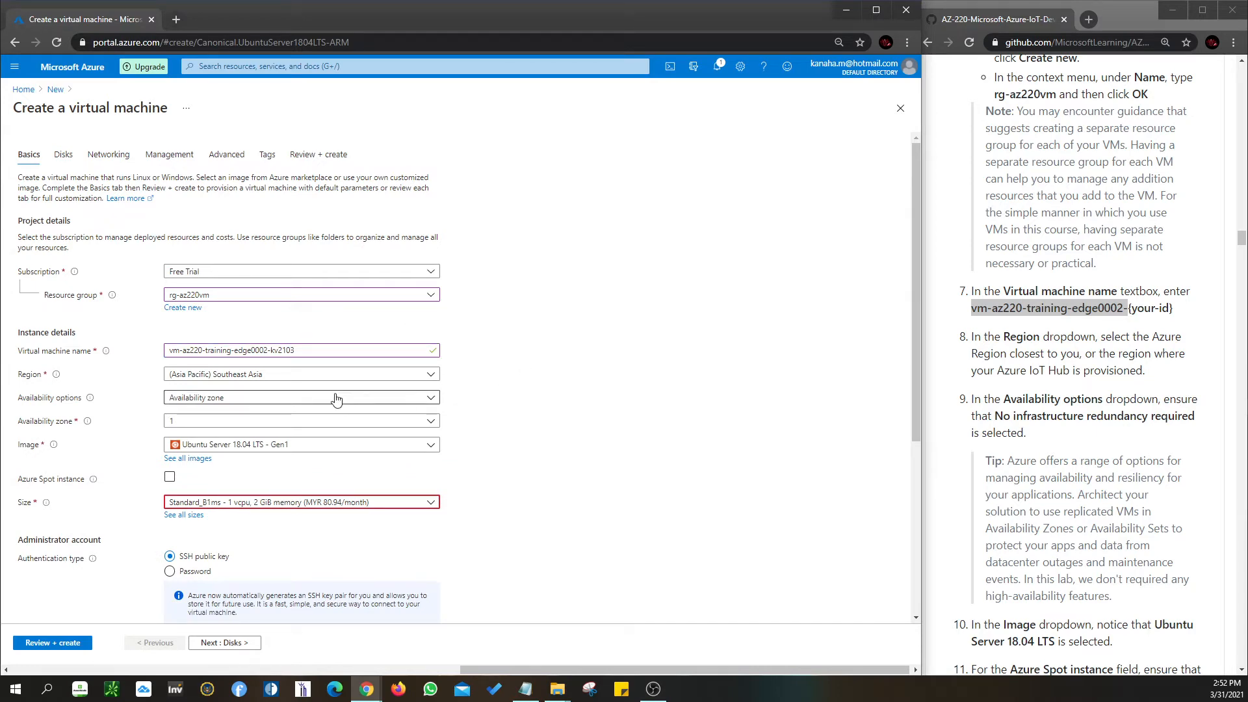
Step: Set the availability options to No infrastructure redundancy required and reselect the Standard_B1ms size
left_click(395, 398)
left_click(322, 413)
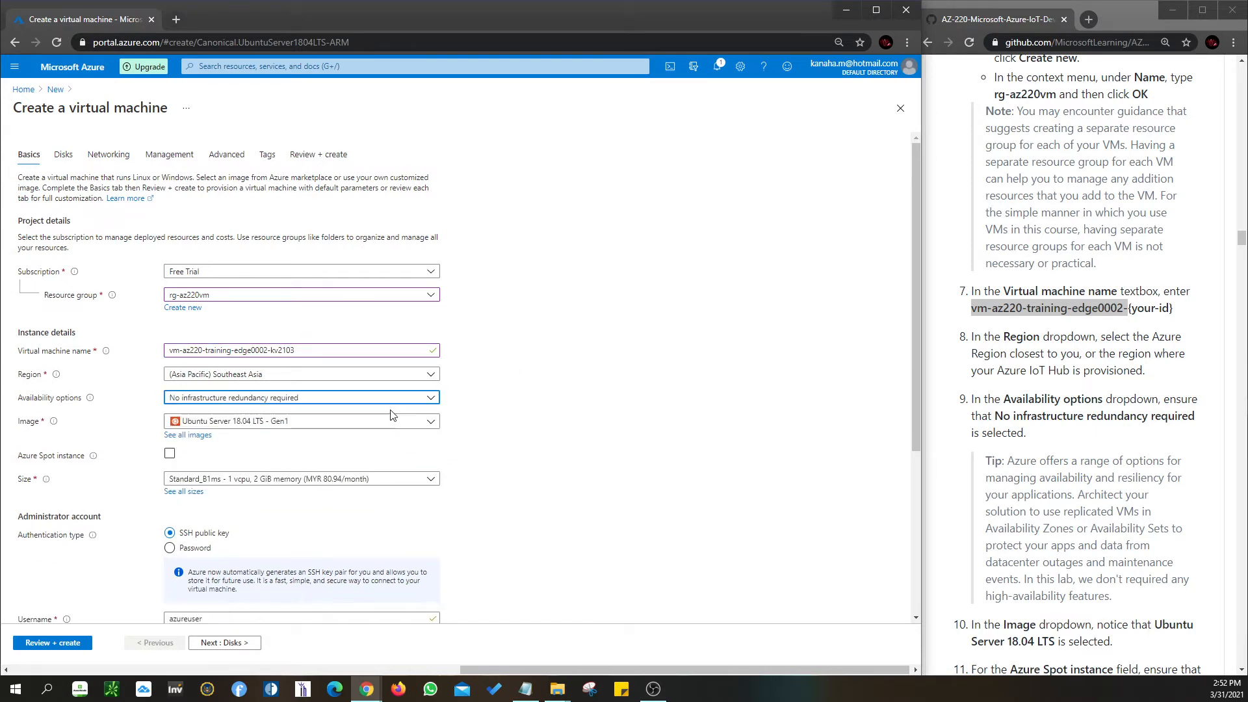
scroll(1091, 418, "down", 1)
scroll(1091, 418, "down", 2)
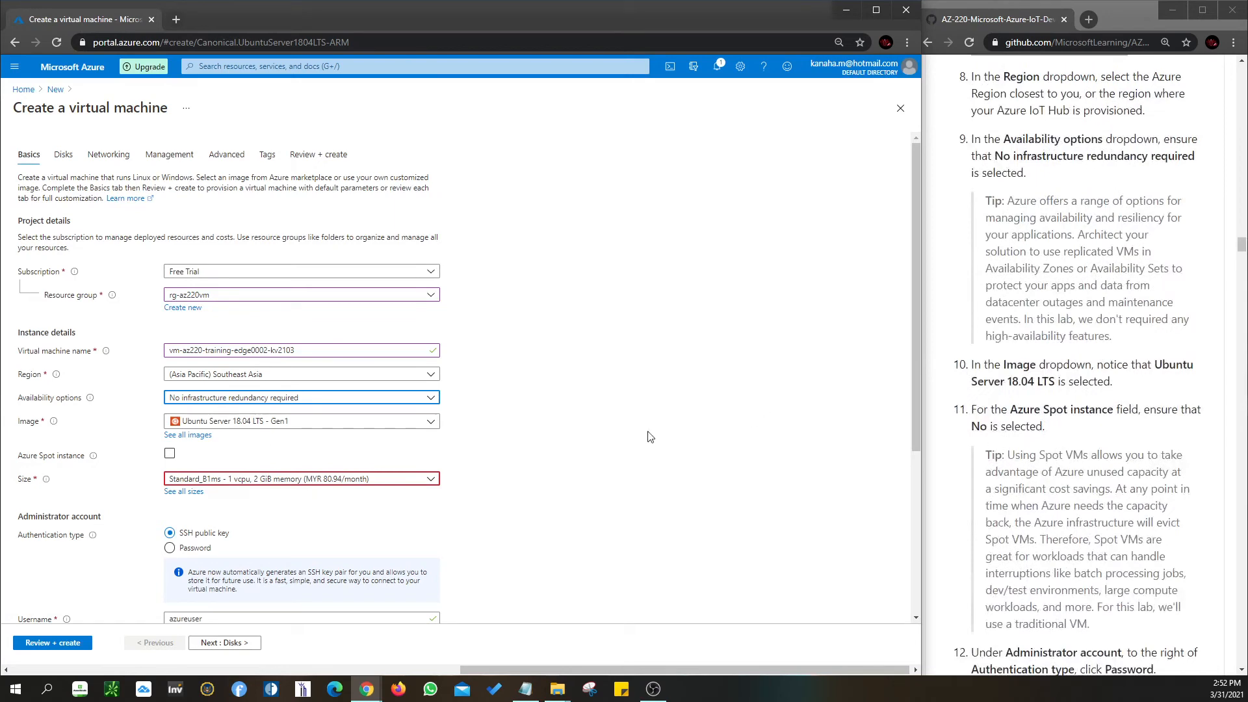
left_click(266, 486)
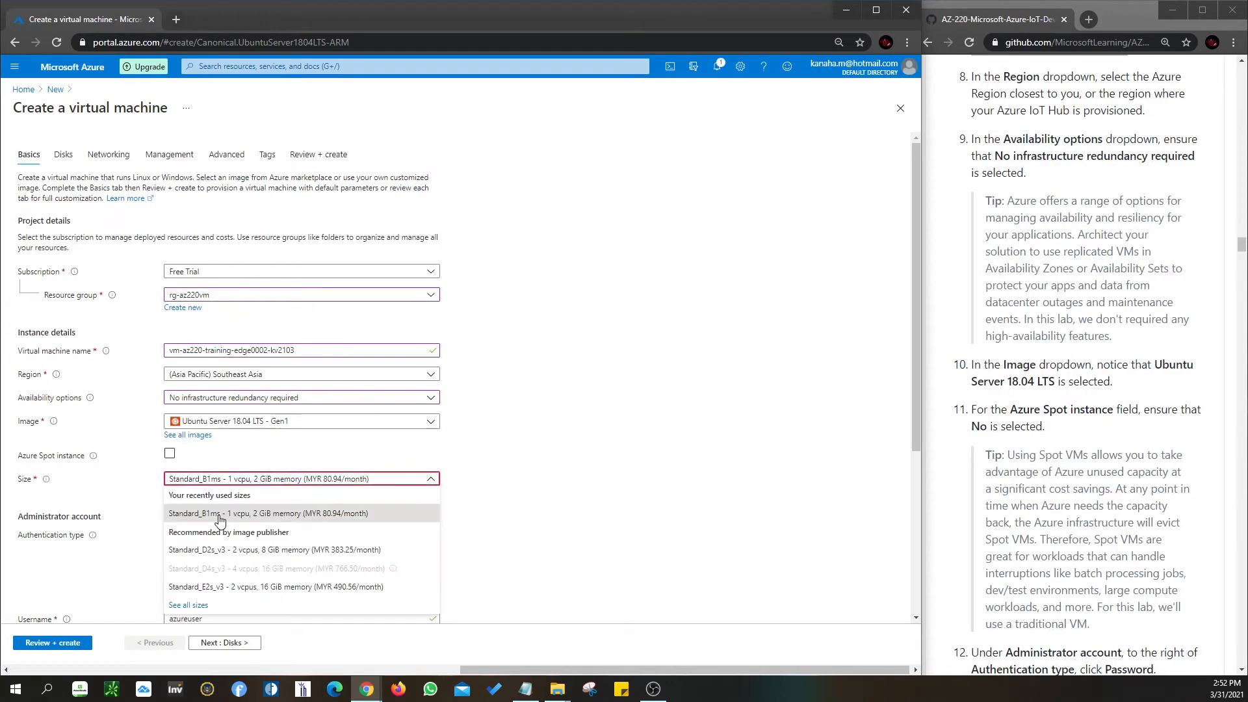
left_click(257, 480)
scroll(1118, 495, "down", 2)
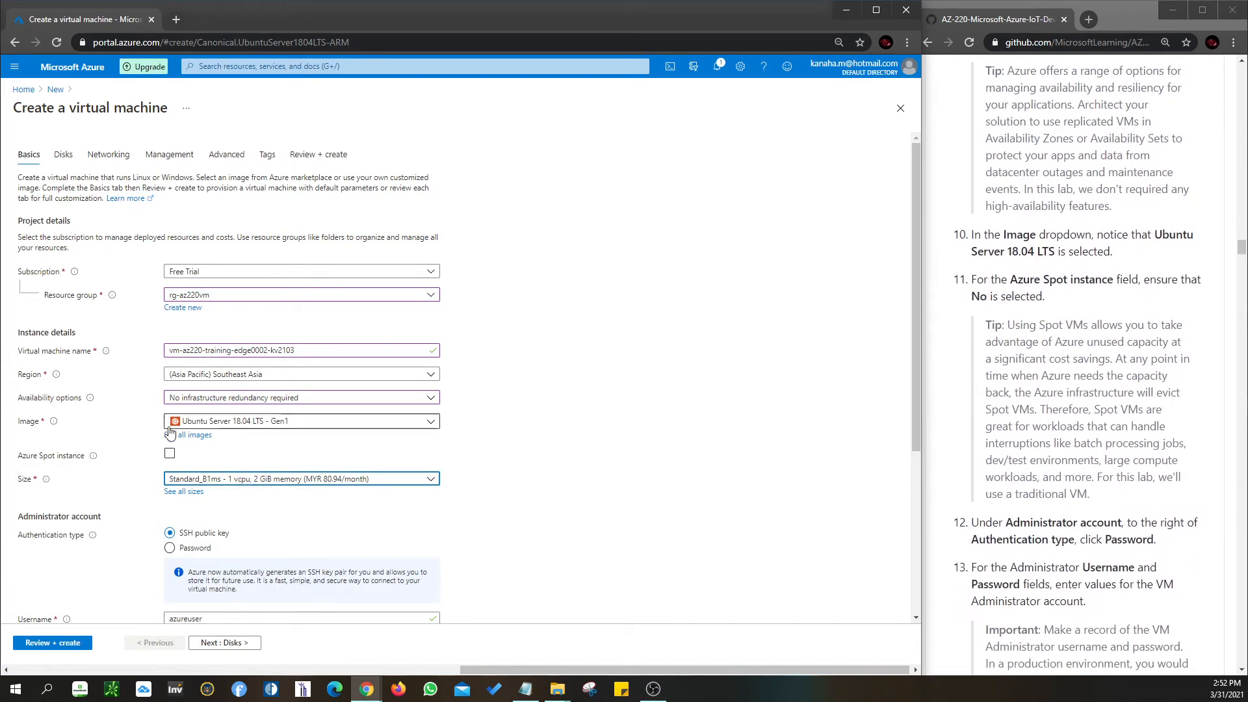
Step: Set the administrator account's authentication type to Password and enter vmadmin as the username
scroll(1133, 499, "down", 3)
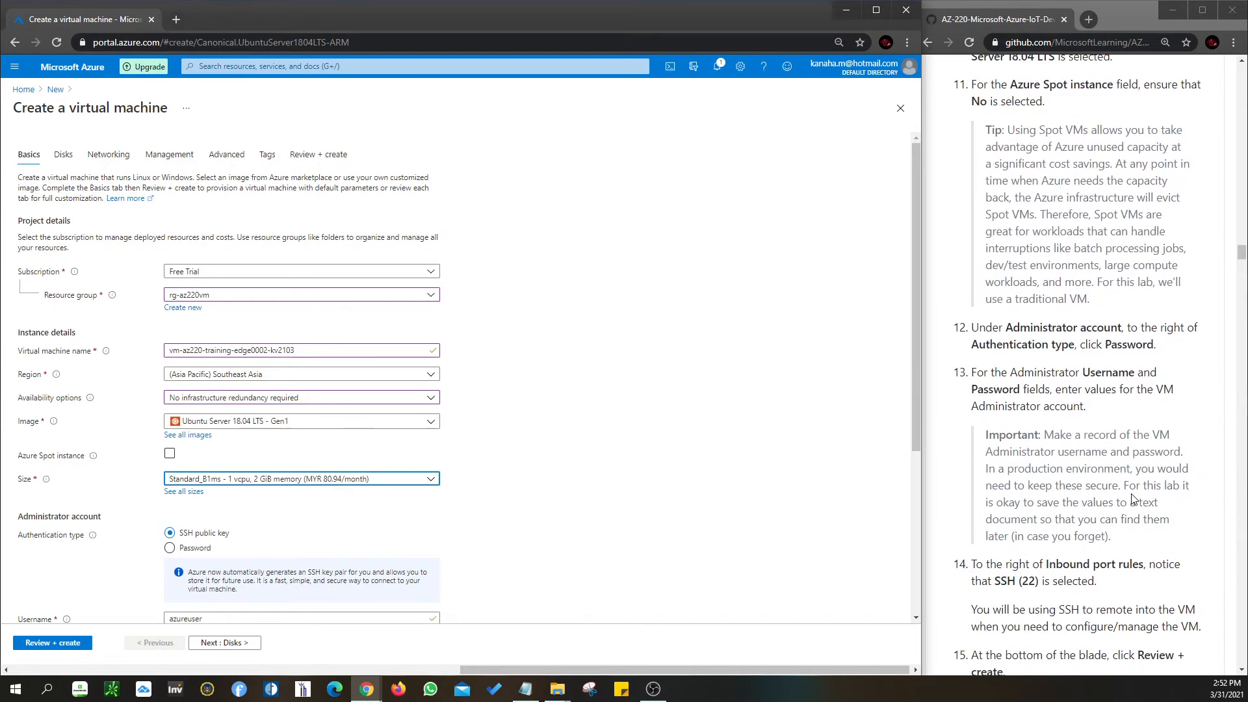
left_click(184, 548)
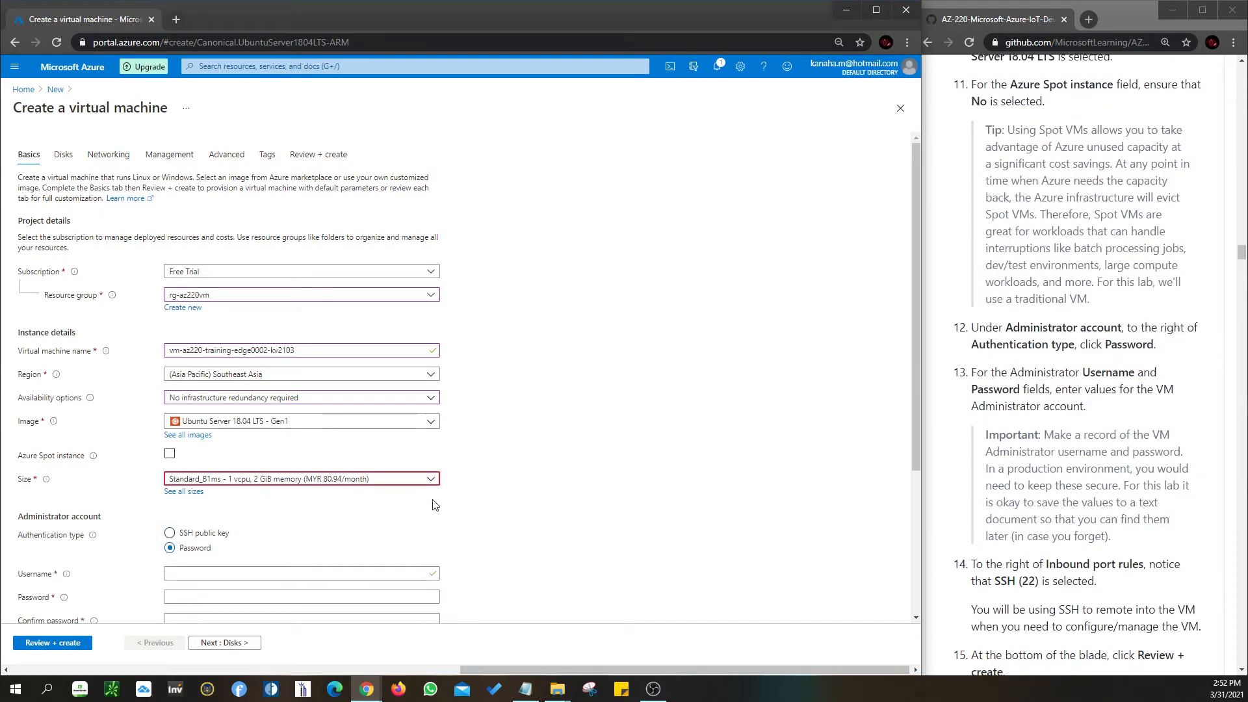
scroll(492, 499, "down", 2)
scroll(492, 499, "down", 1)
left_click(255, 378)
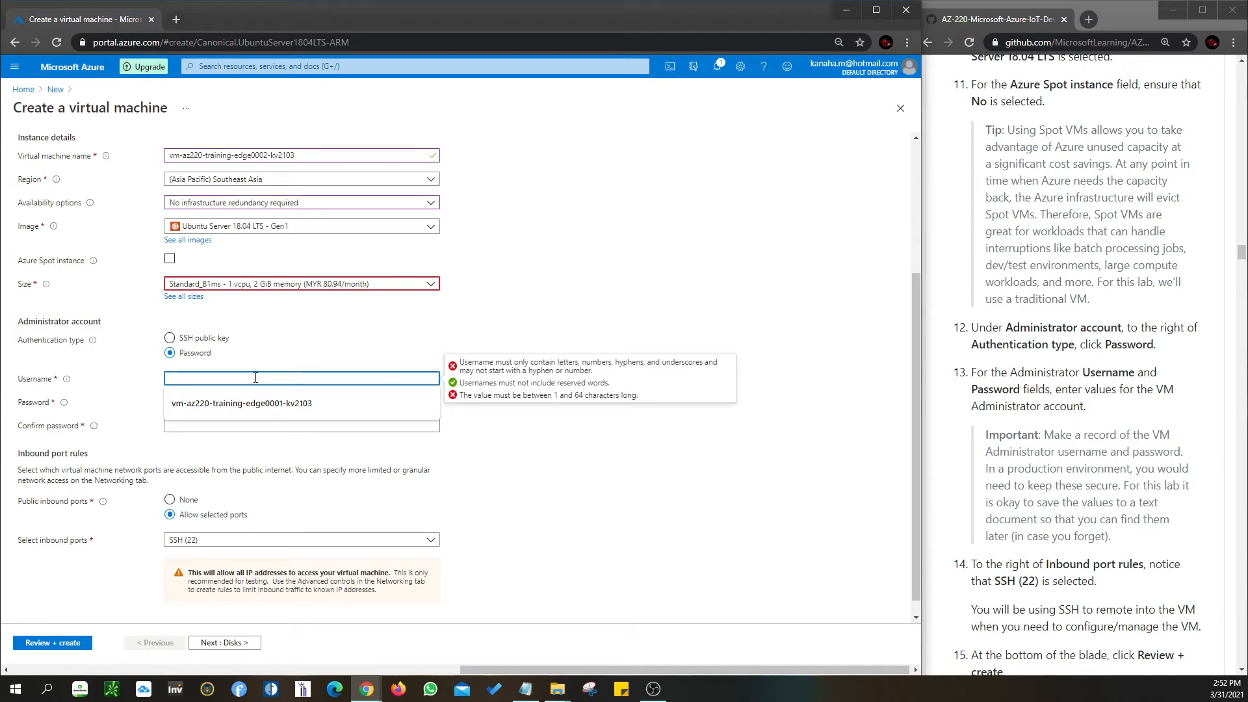
type("vmadmin")
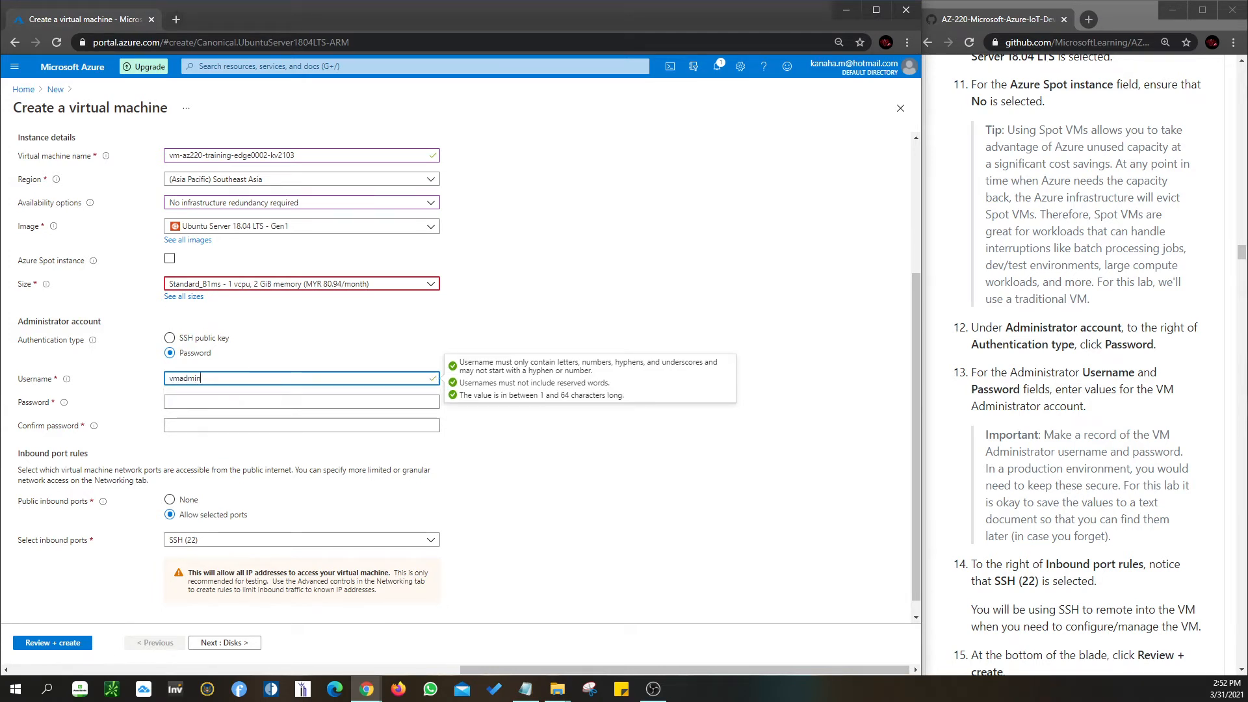
Step: Look up the VM host username in the IoT_Reference notes and change the administrator username to vm-kv2103
left_click(525, 689)
left_click_drag(614, 256, 570, 258)
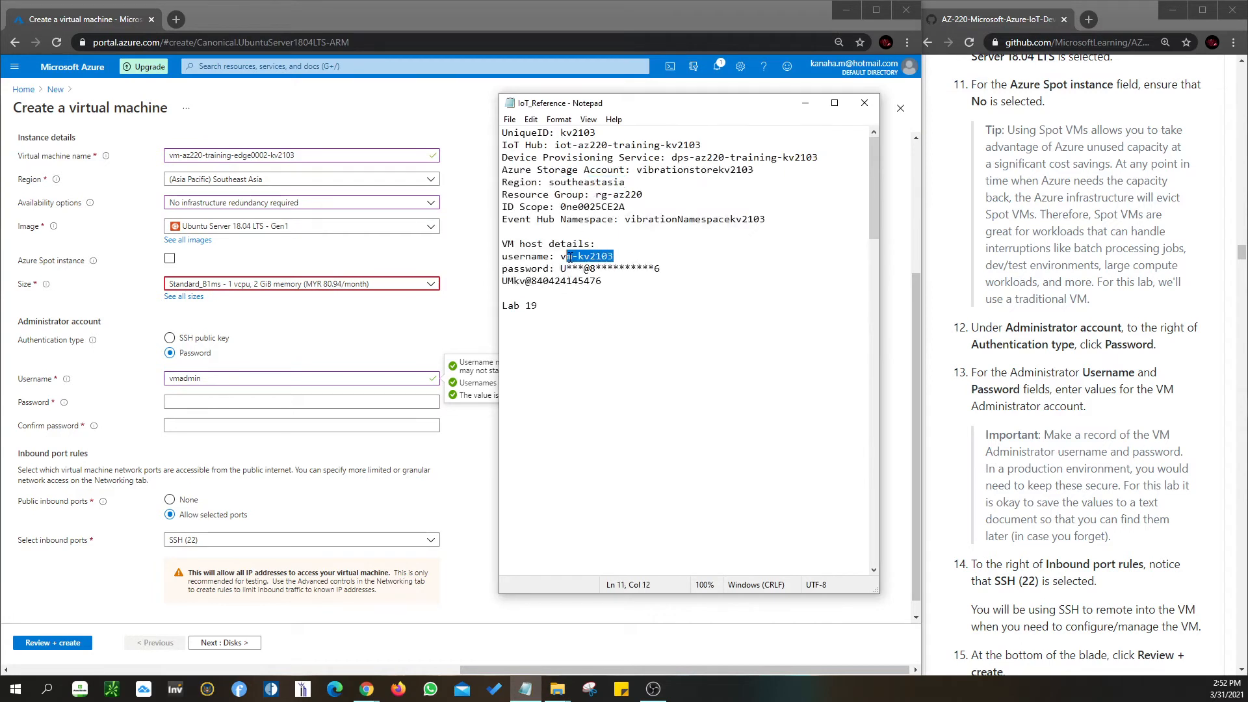
double_click(195, 378)
type("vm-kv2103")
Step: Enter the administrator account password and repeat it in the password confirmation
left_click(227, 399)
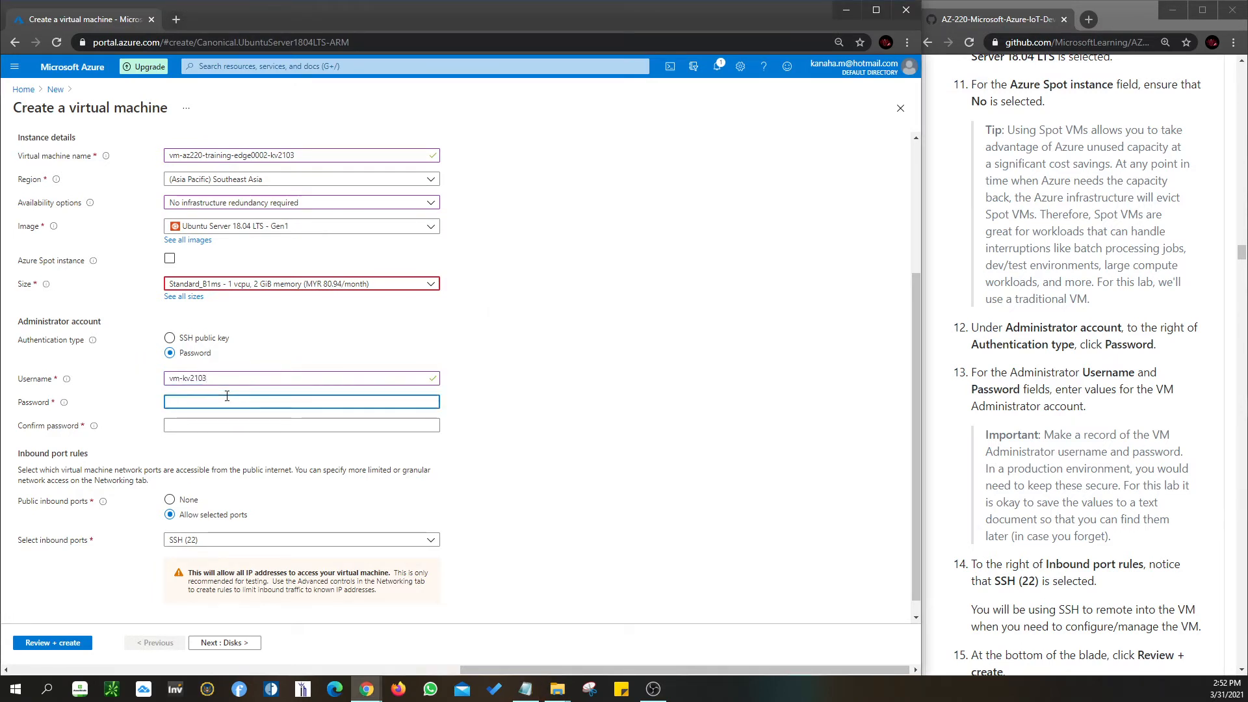
type("•••••")
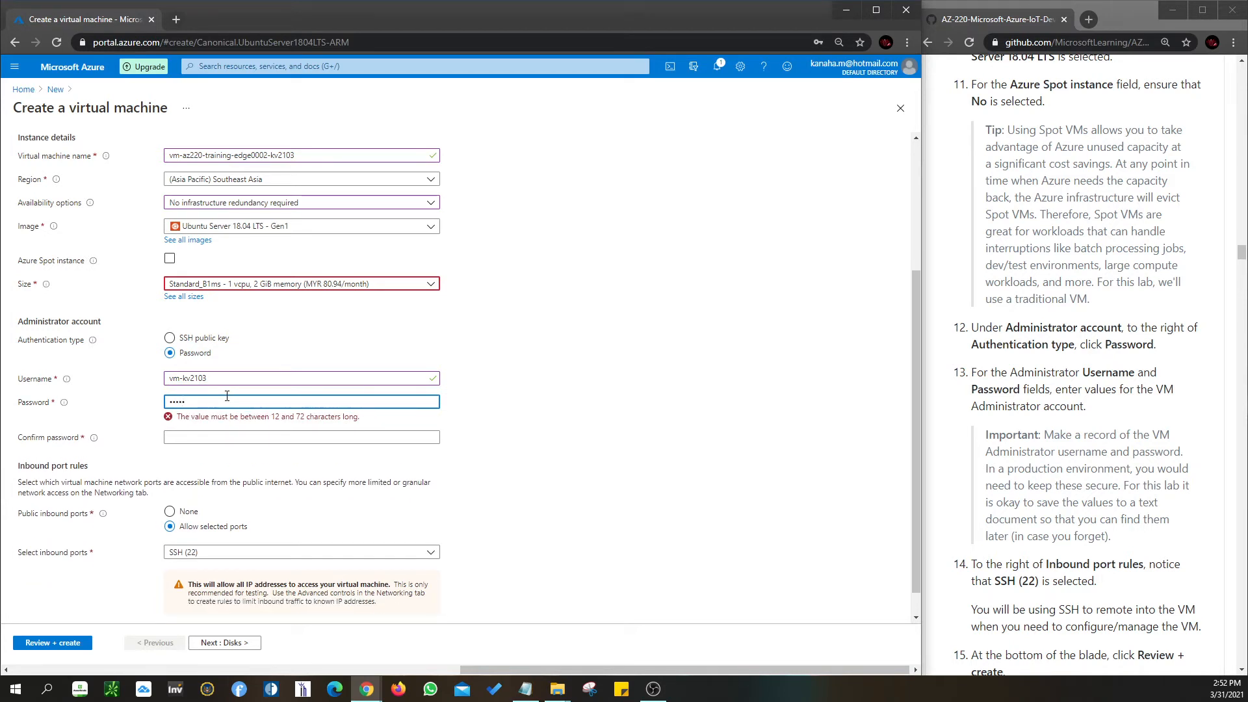
type("••••••••••")
left_click(225, 426)
type("•••••••••••")
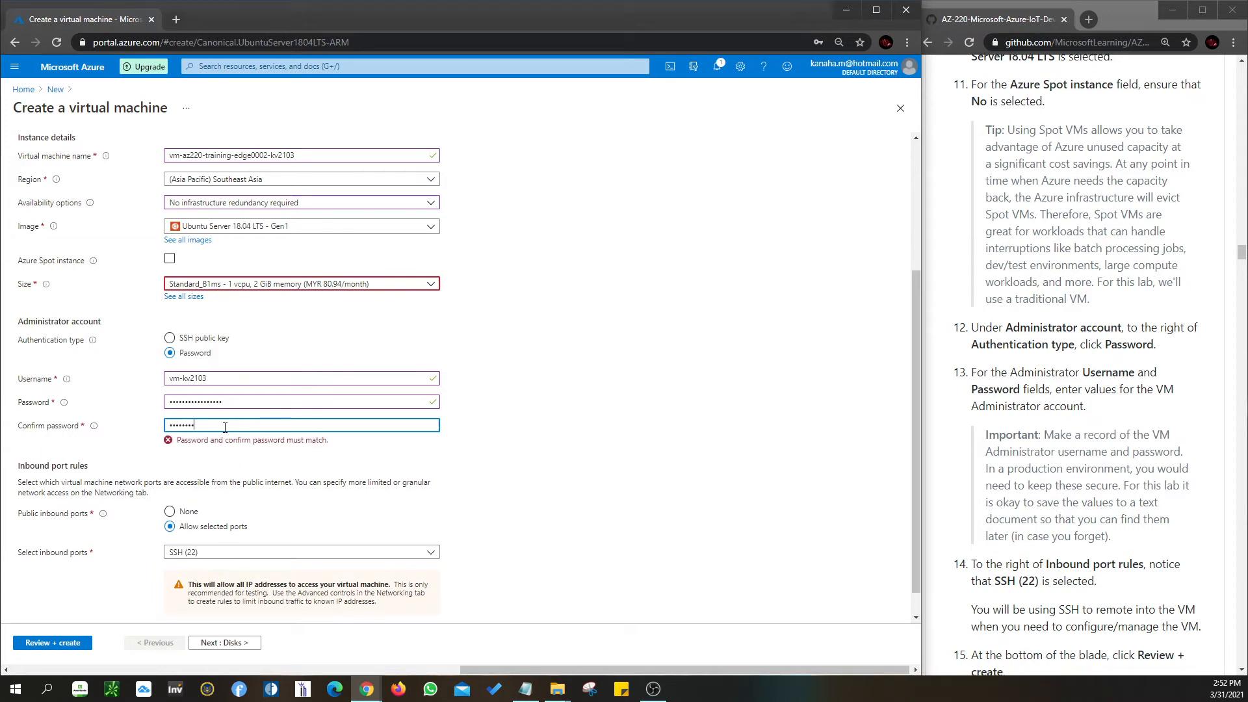
type("••")
Step: Check the inbound port rules against the lab instructions, then validate the virtual machine configuration and start its deployment
scroll(485, 360, "down", 2)
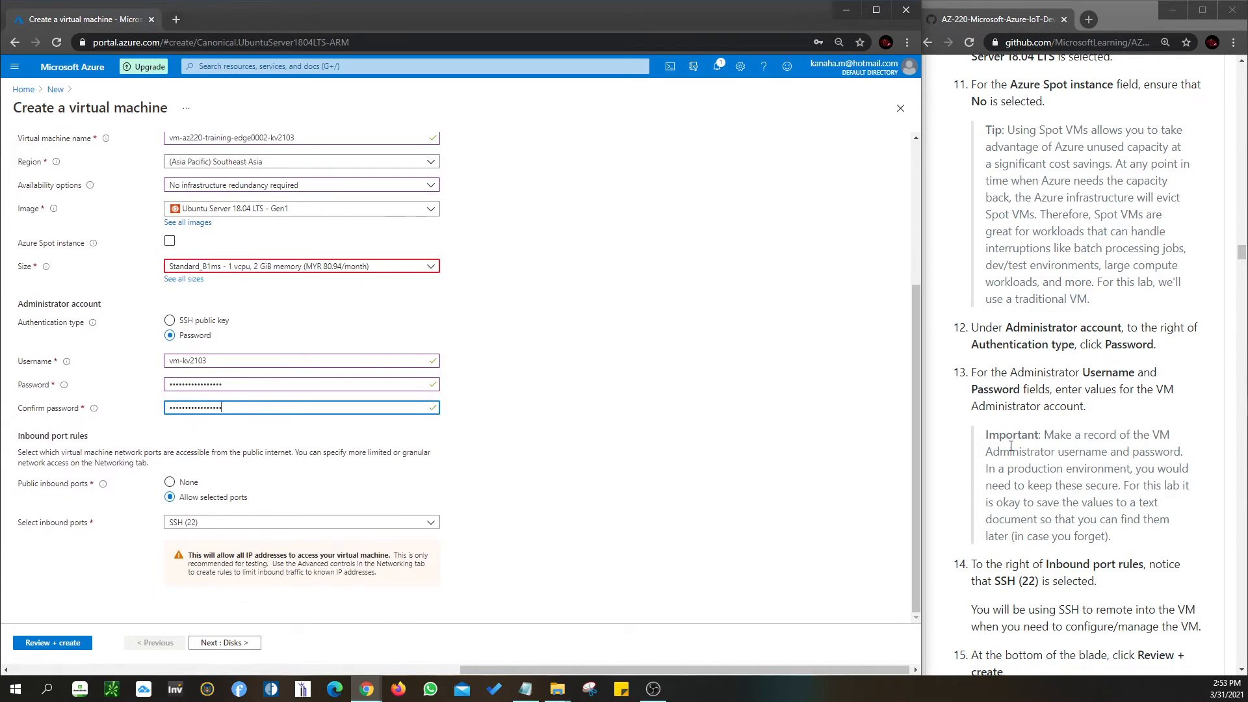
scroll(1010, 446, "down", 2)
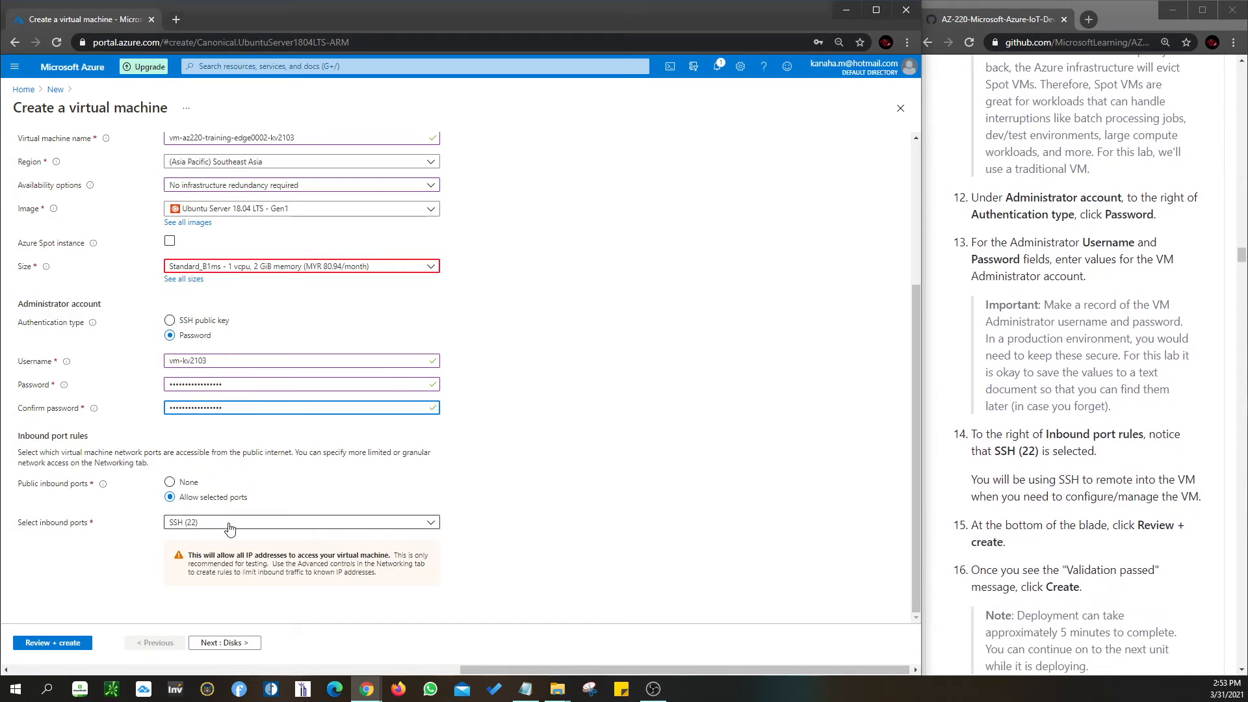
left_click(47, 646)
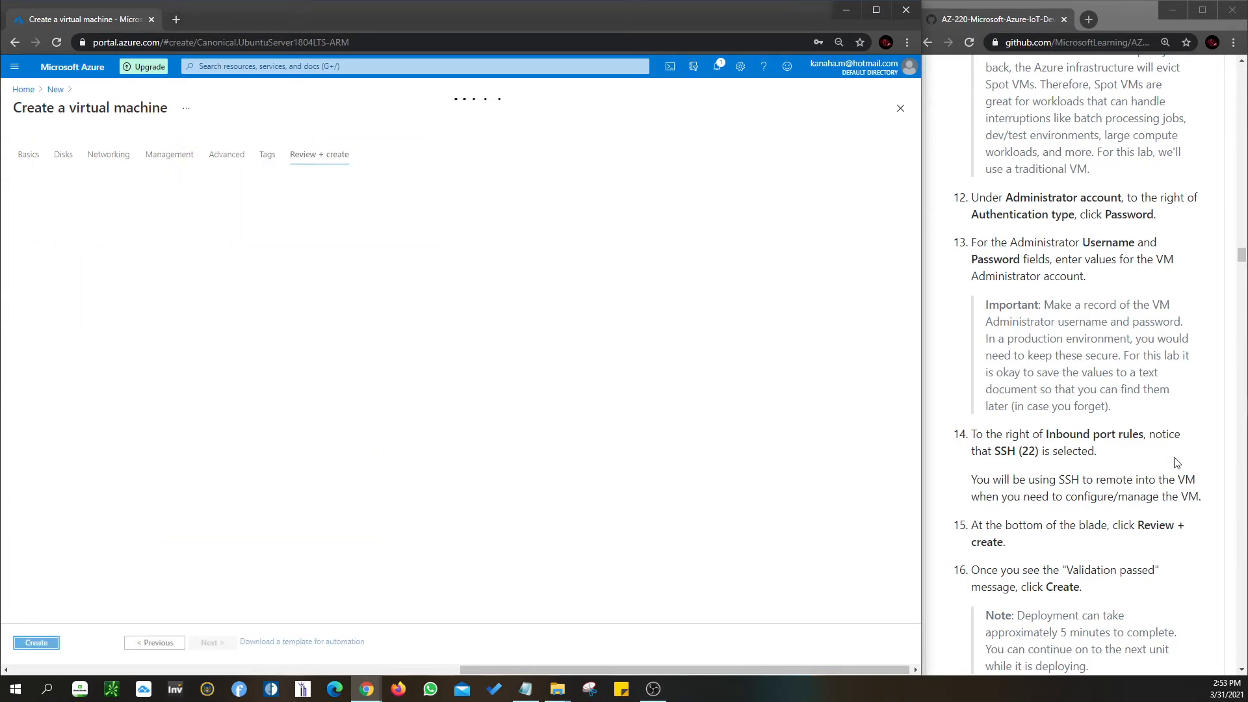
scroll(1162, 471, "down", 4)
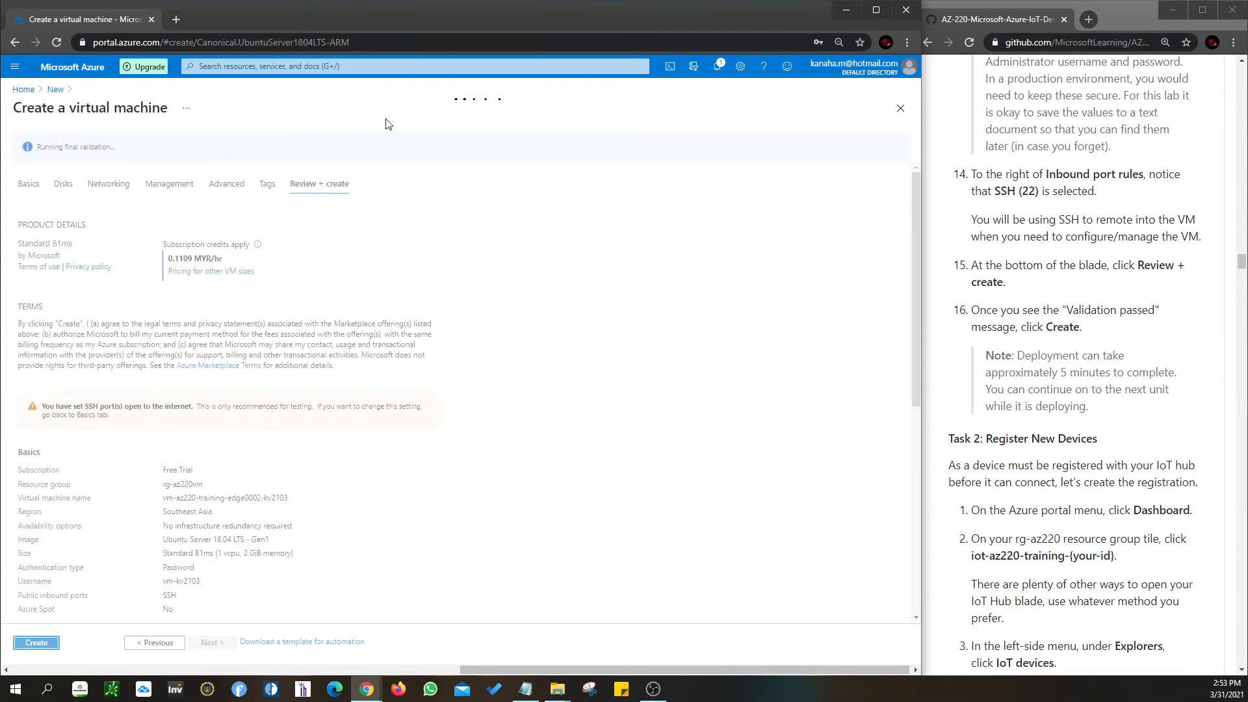
left_click(37, 642)
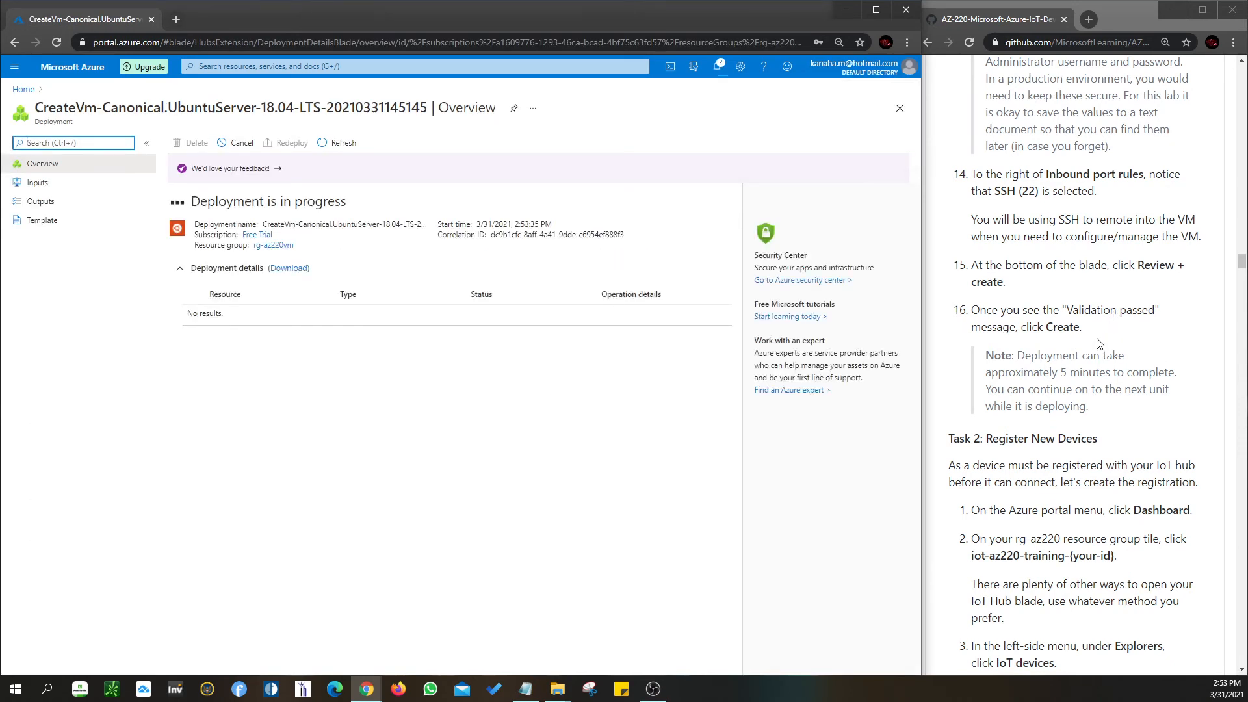
Step: Read the Task 2 instructions and open the IoT devices list of the iot-az220-training-kv2103 hub from the dashboard
scroll(1098, 343, "down", 5)
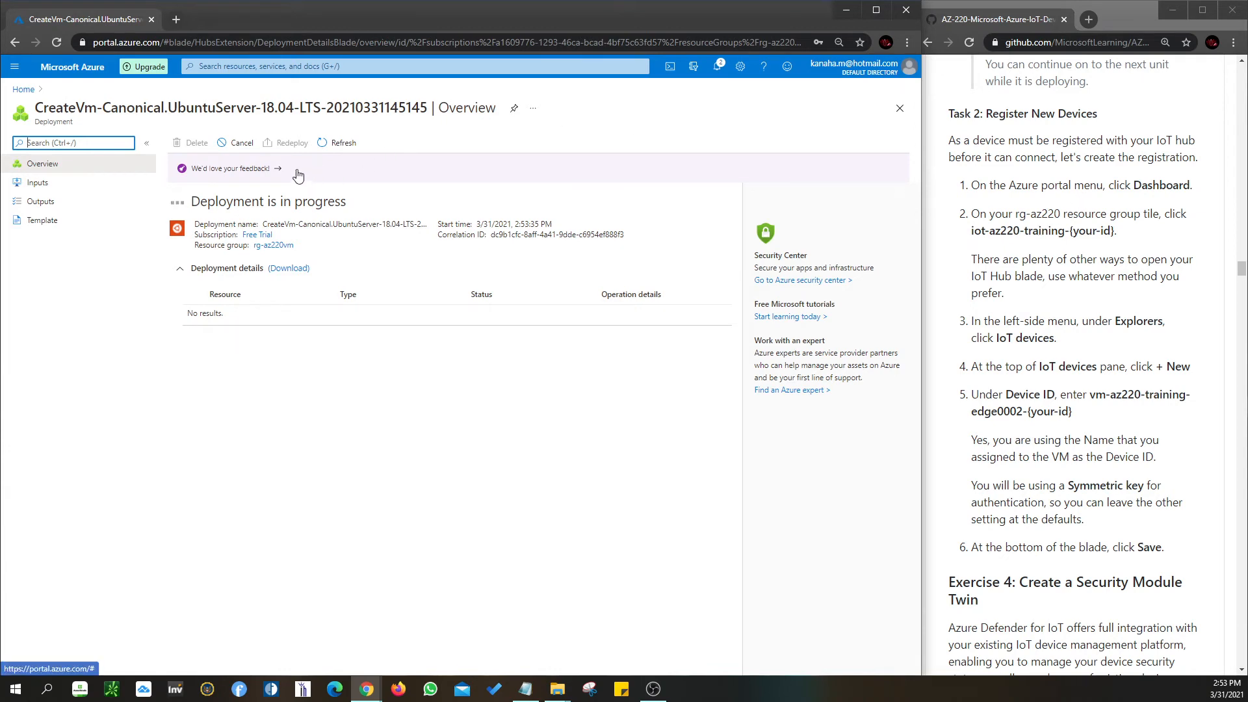
left_click(25, 91)
left_click(13, 69)
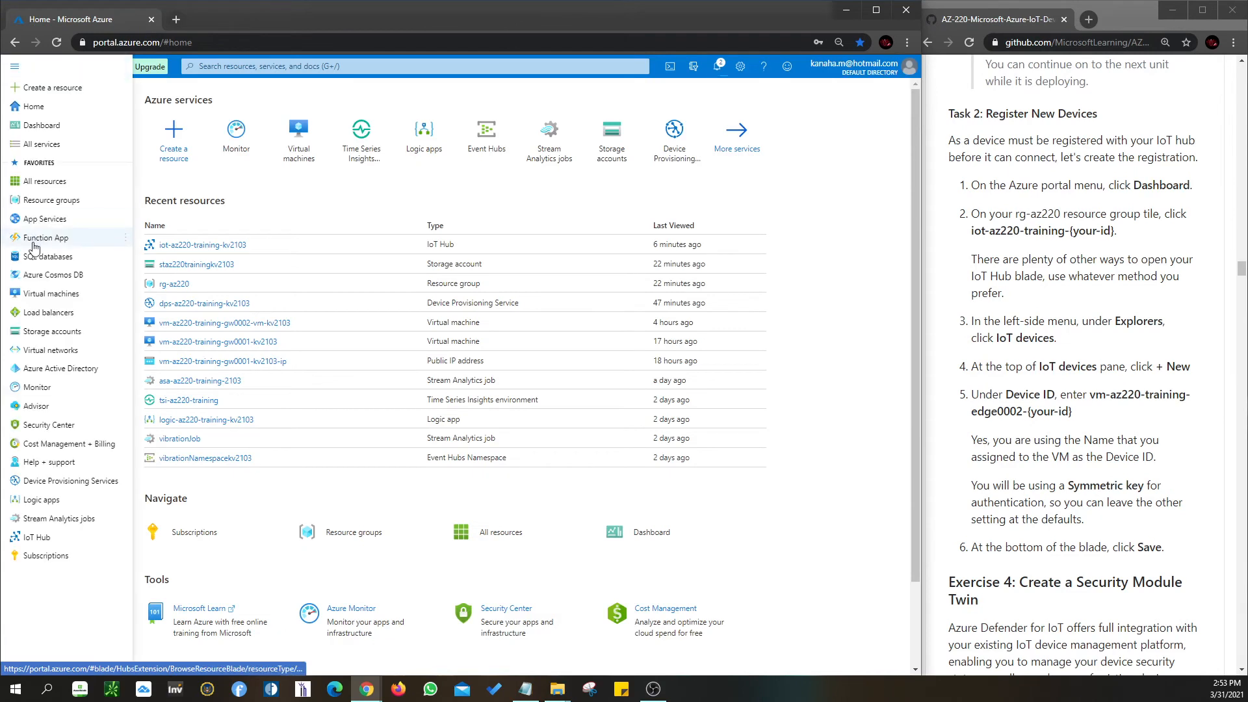
left_click(42, 125)
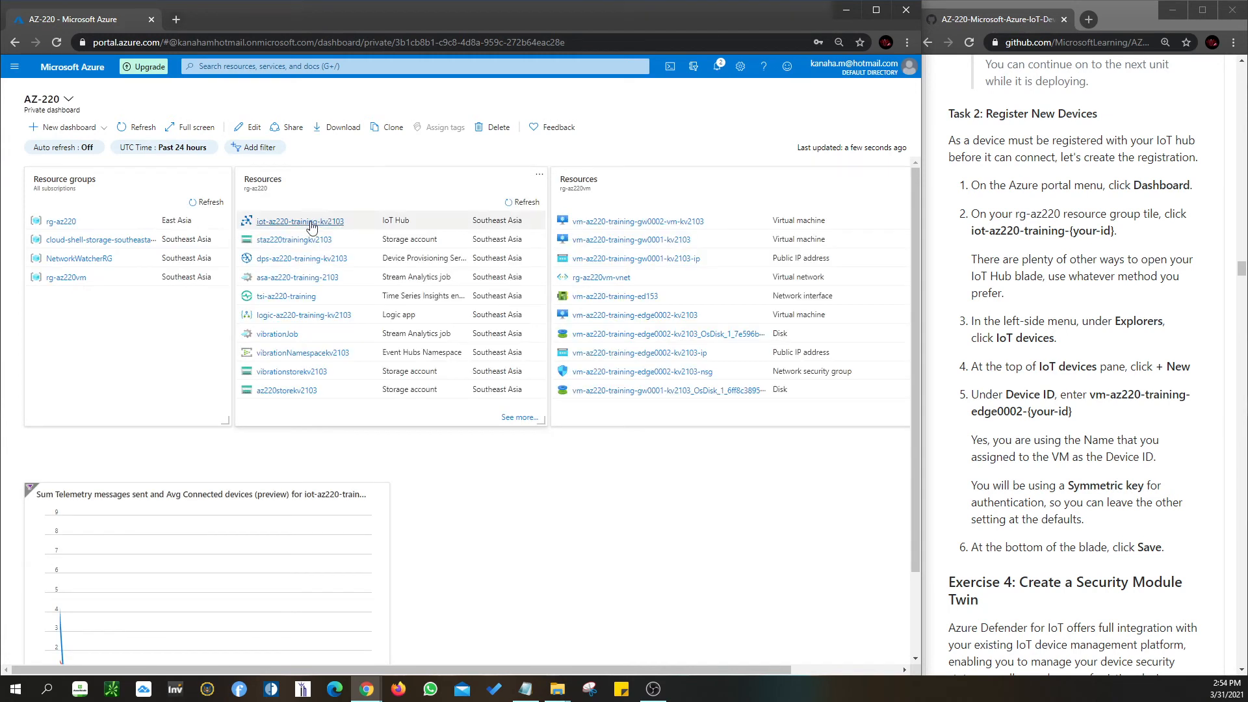
left_click(286, 224)
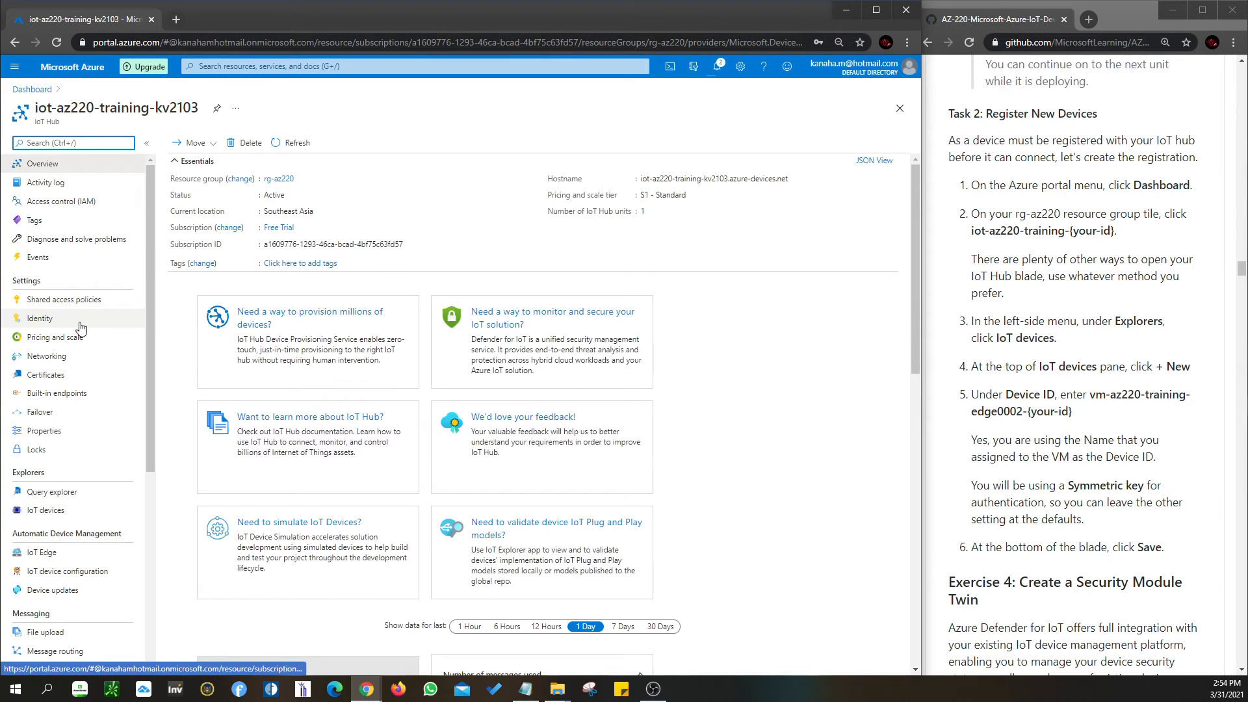
scroll(45, 423, "down", 1)
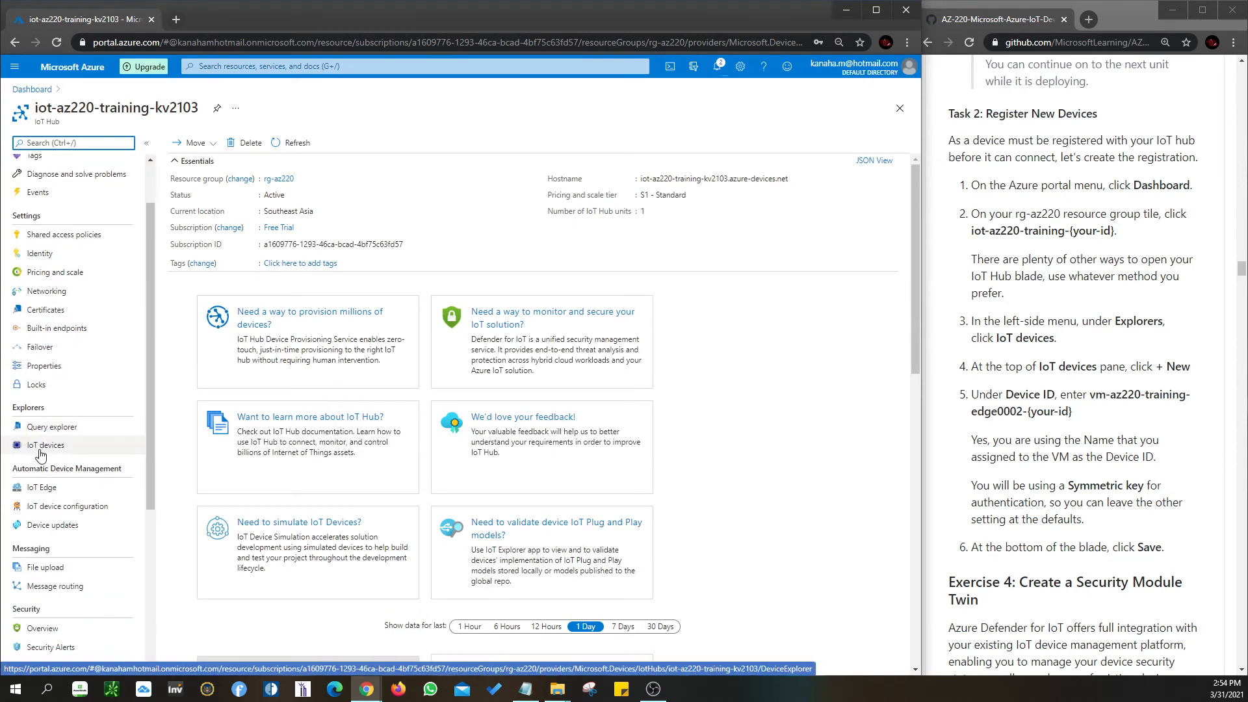
left_click(41, 447)
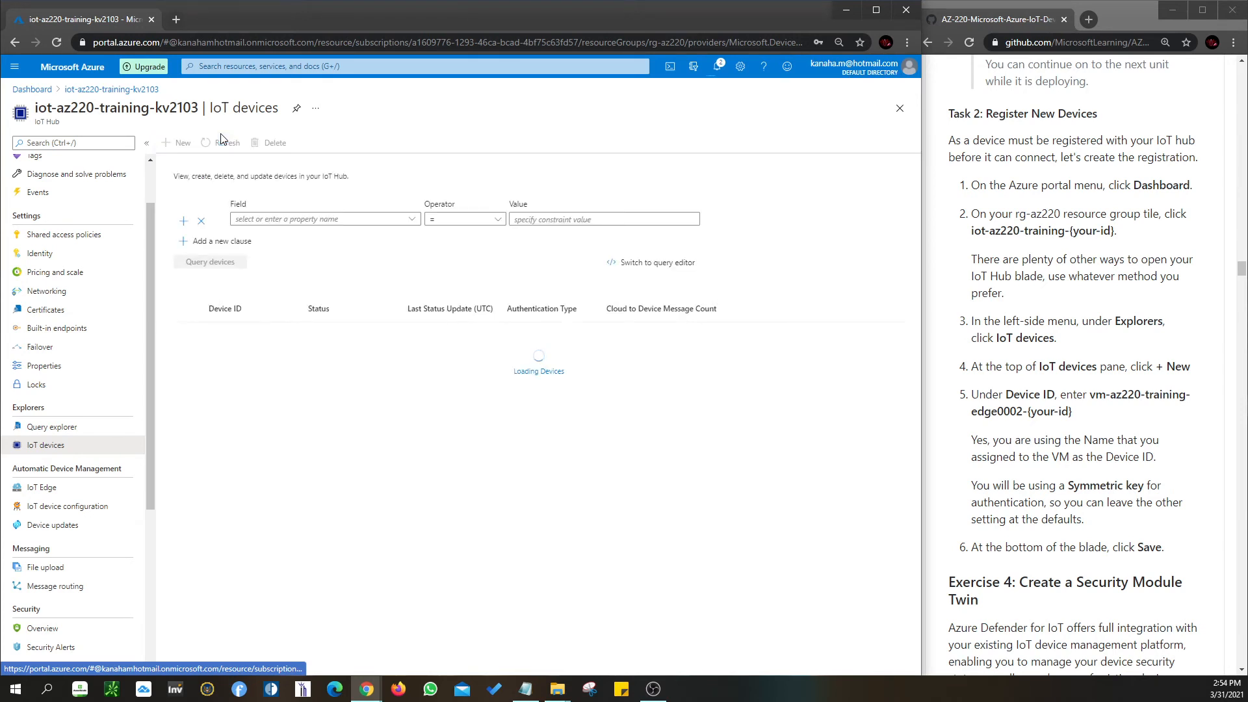
Step: Register a new IoT device with ID vm-az220-training-edge0002-kv2103 and default settings, save it and check the portal notifications
left_click(181, 144)
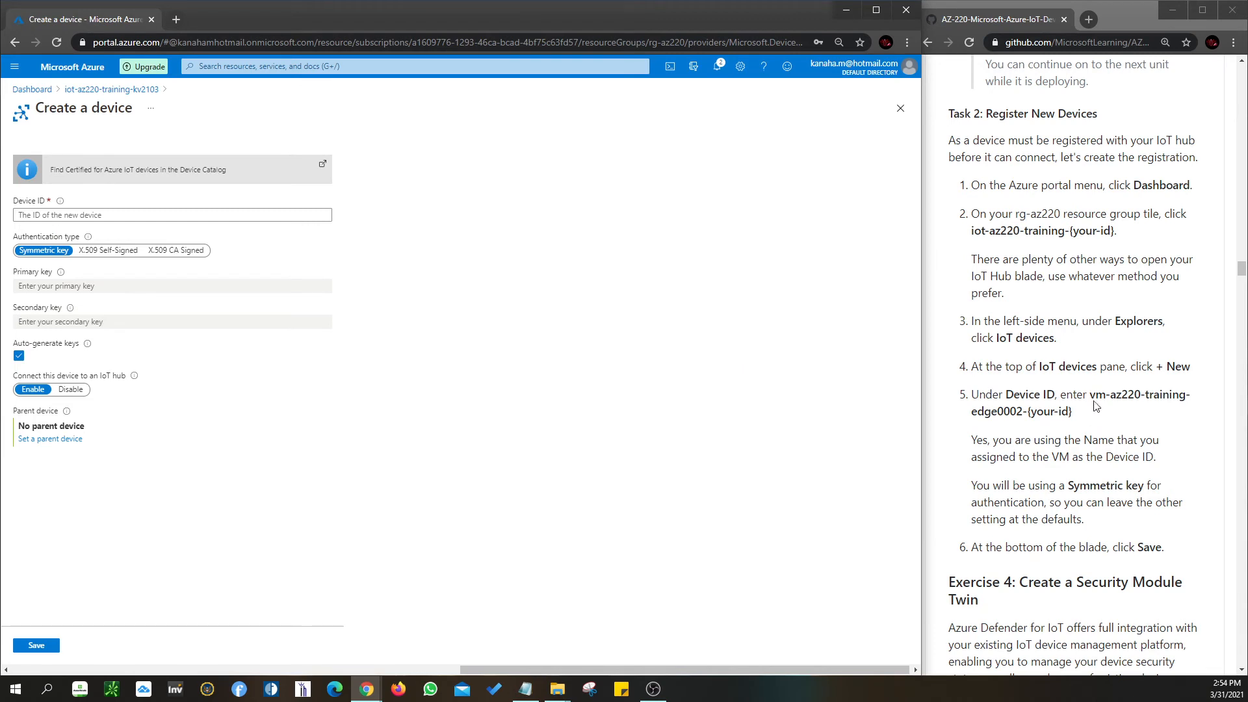
left_click_drag(1093, 396, 1028, 411)
key("ctrl+c")
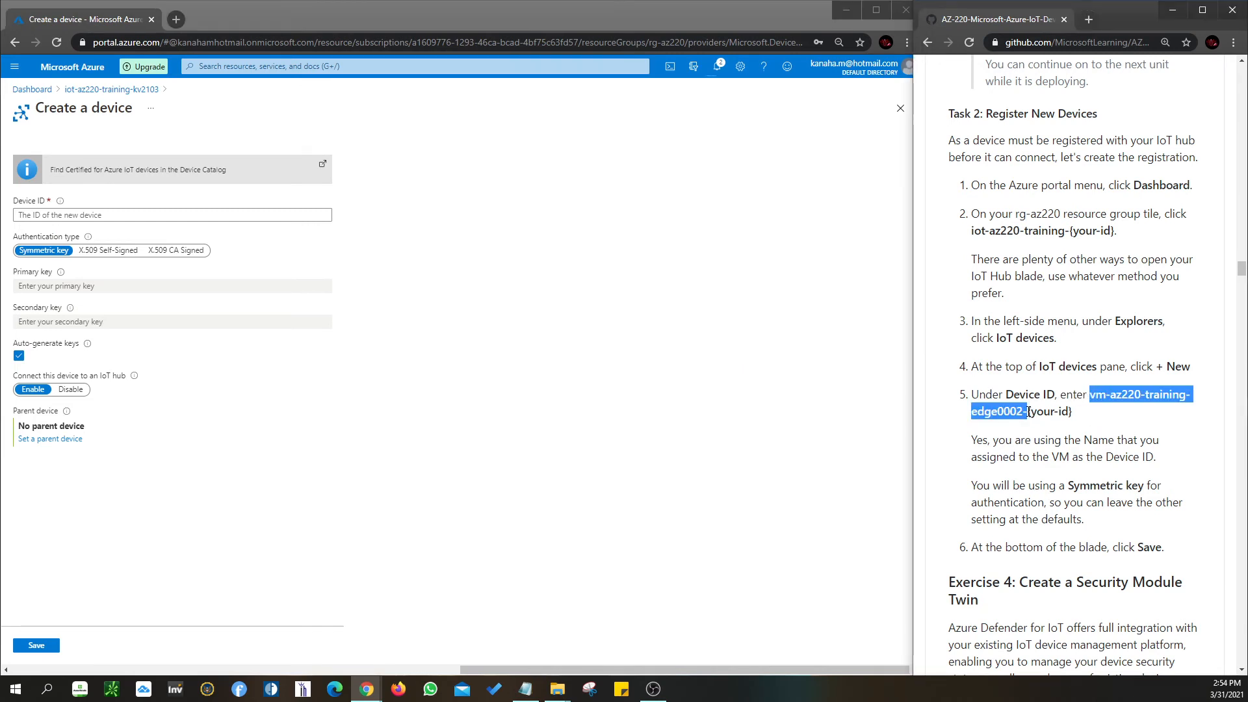
left_click(168, 214)
key("ctrl+v")
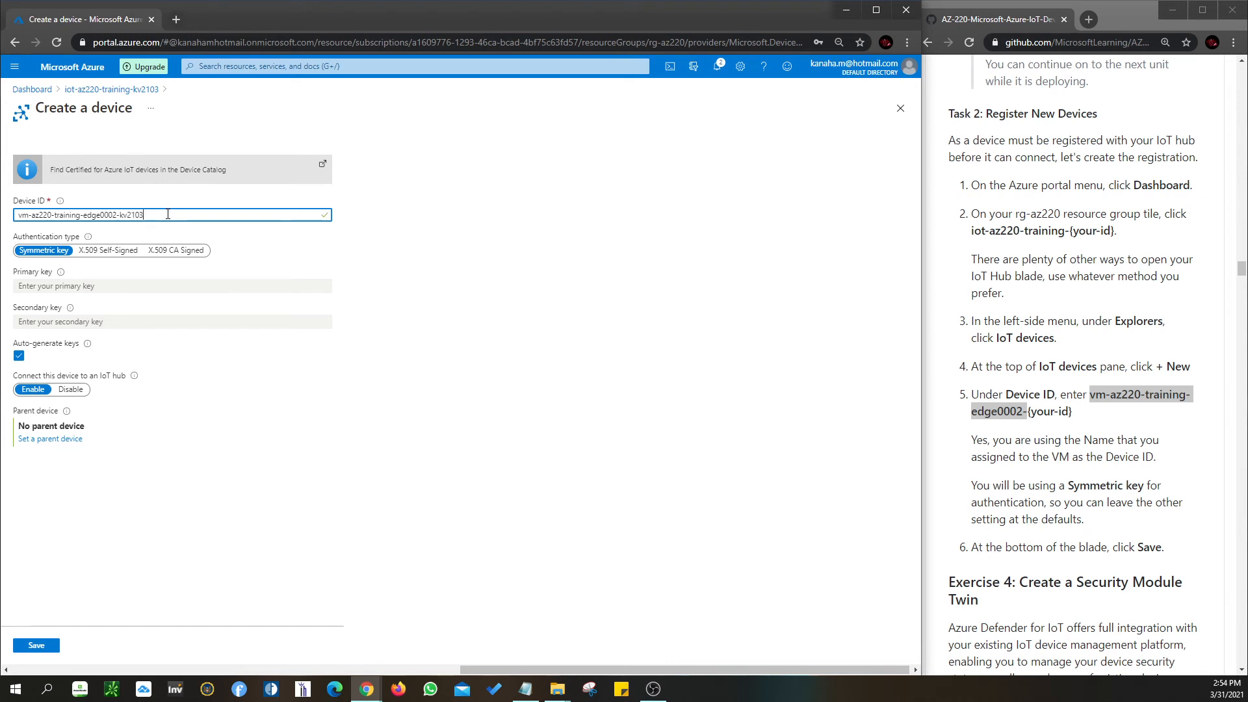
scroll(1072, 410, "down", 3)
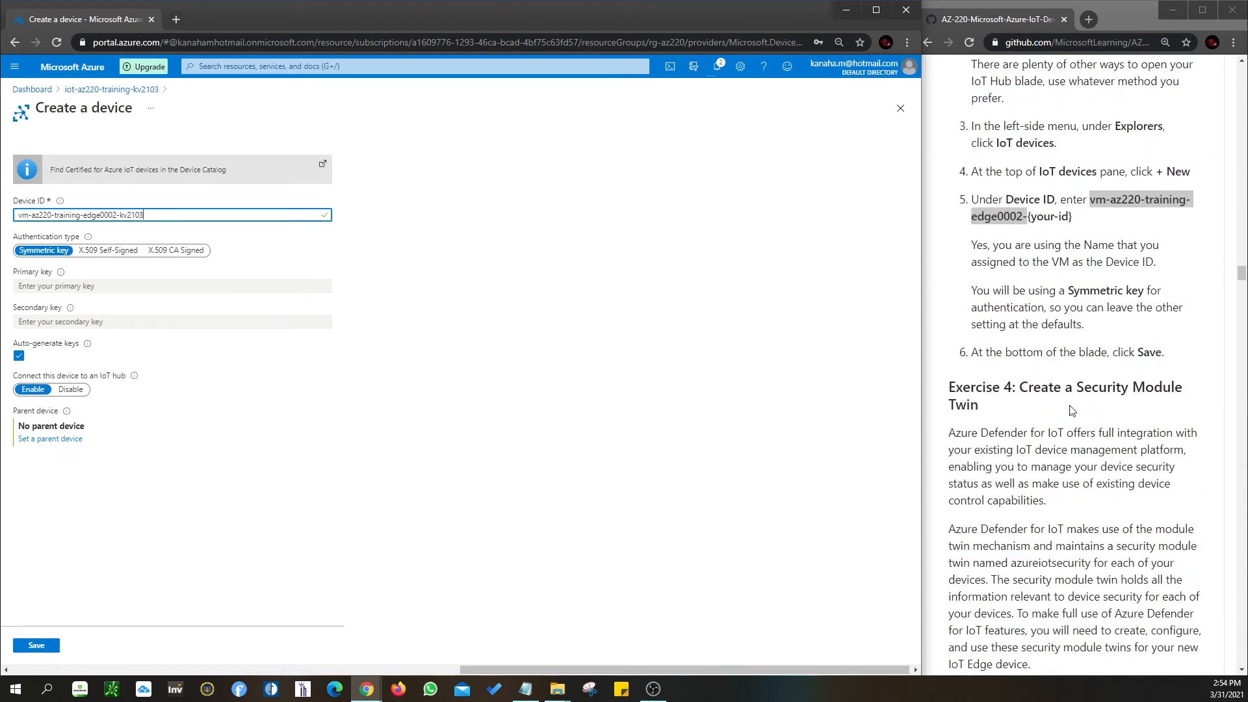
left_click(36, 645)
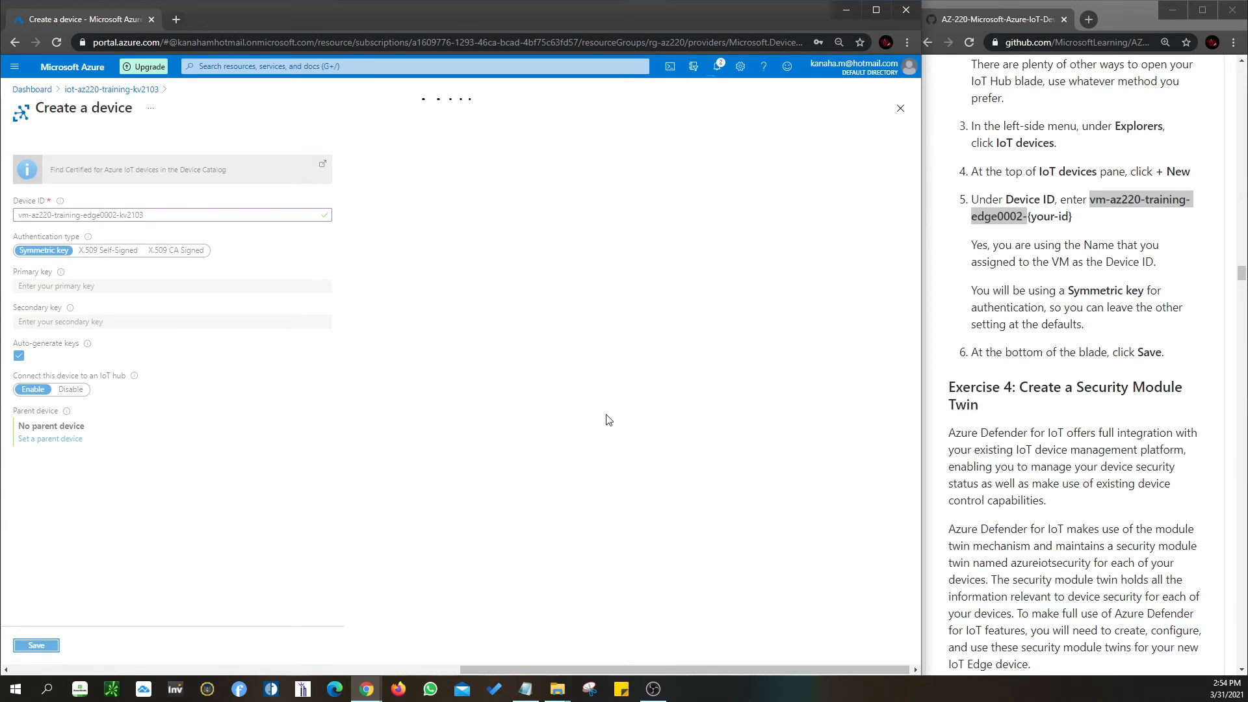
left_click(717, 67)
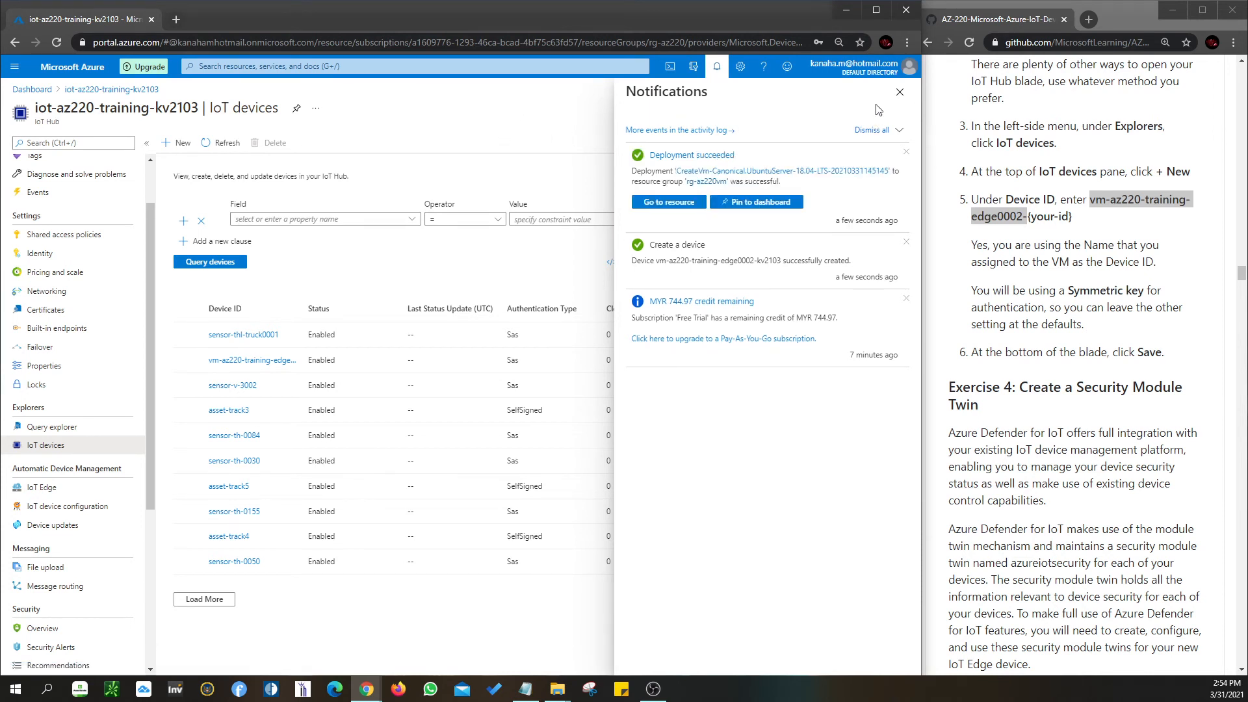
Step: Refresh the hub's IoT devices list and read the Exercise 4 instructions on creating a security module twin
left_click(900, 91)
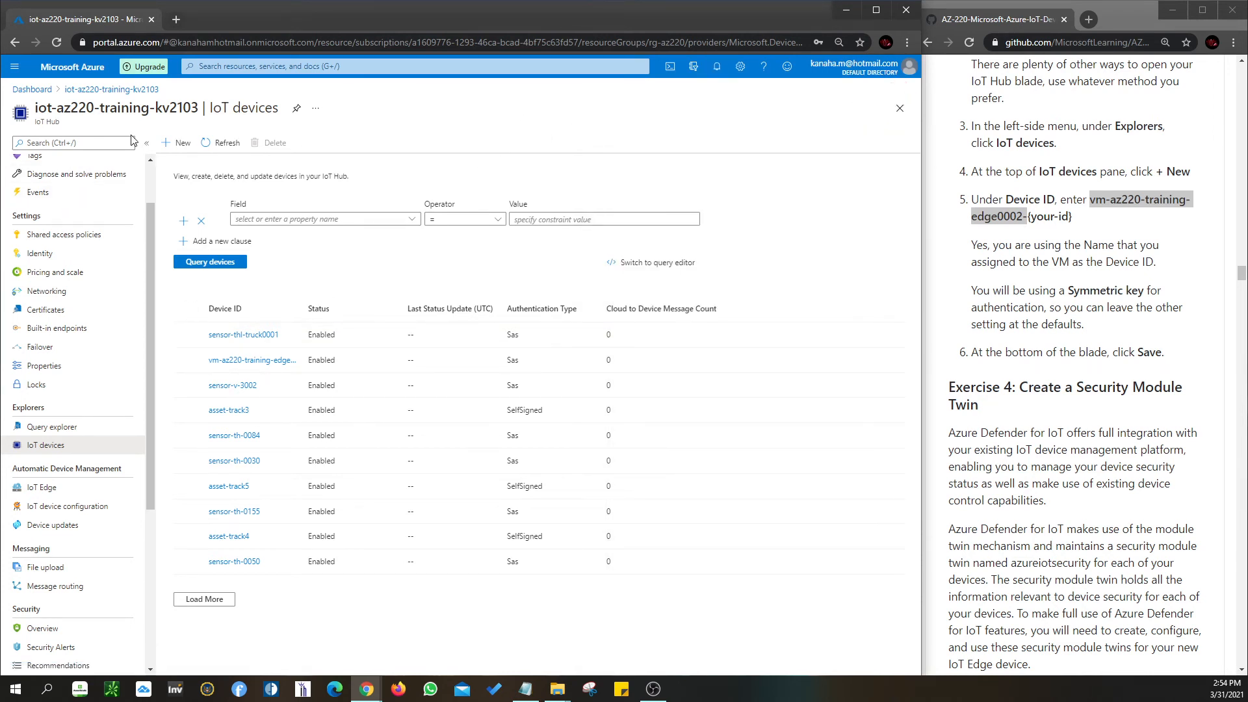
left_click(220, 145)
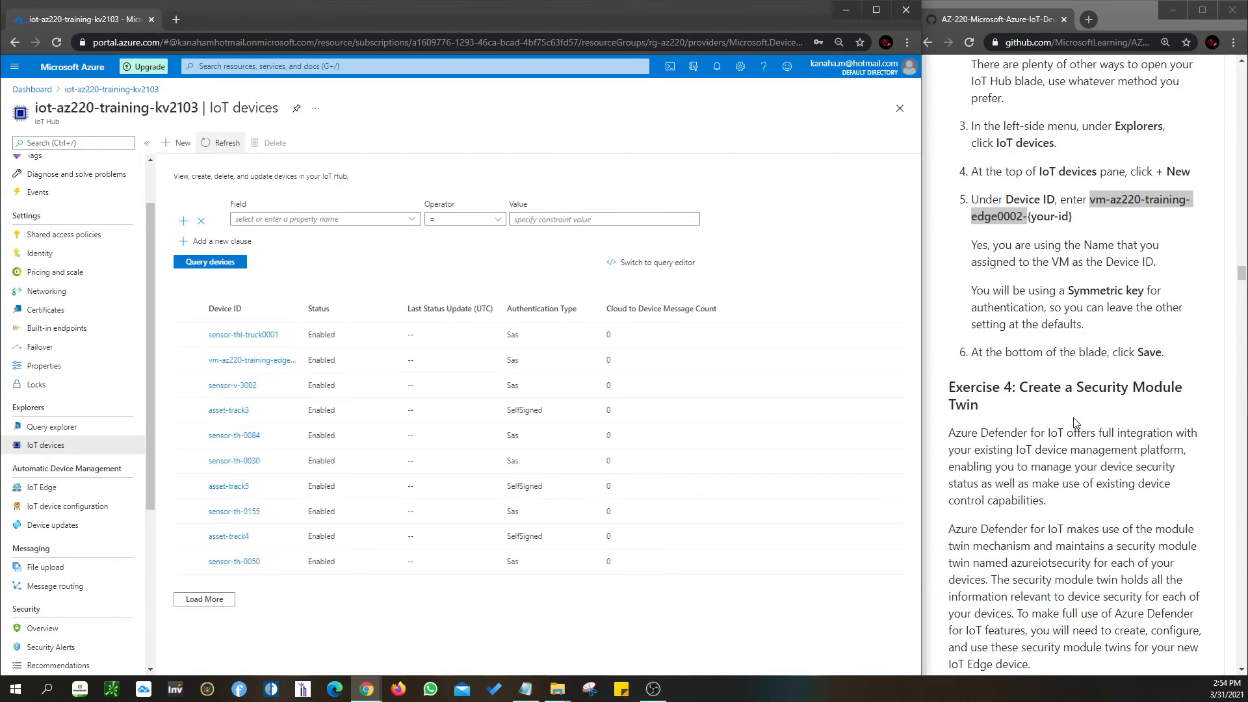
scroll(1074, 419, "down", 3)
scroll(1074, 424, "down", 1)
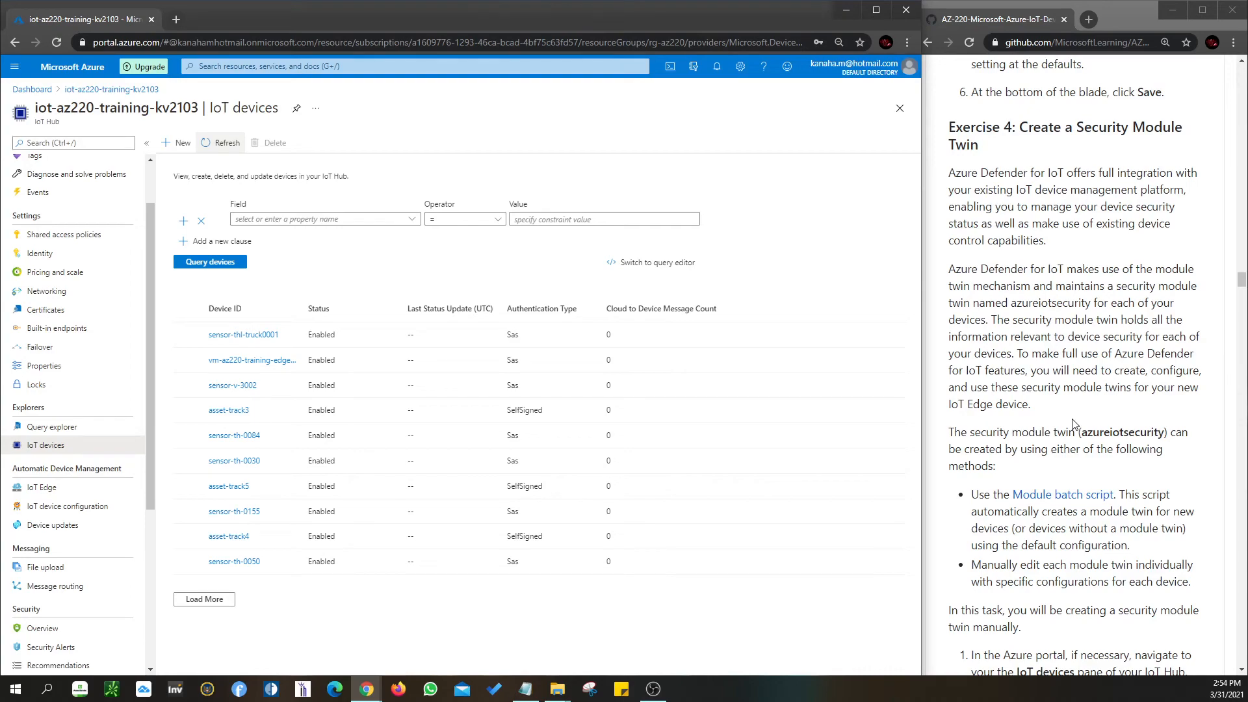
left_click(1242, 294)
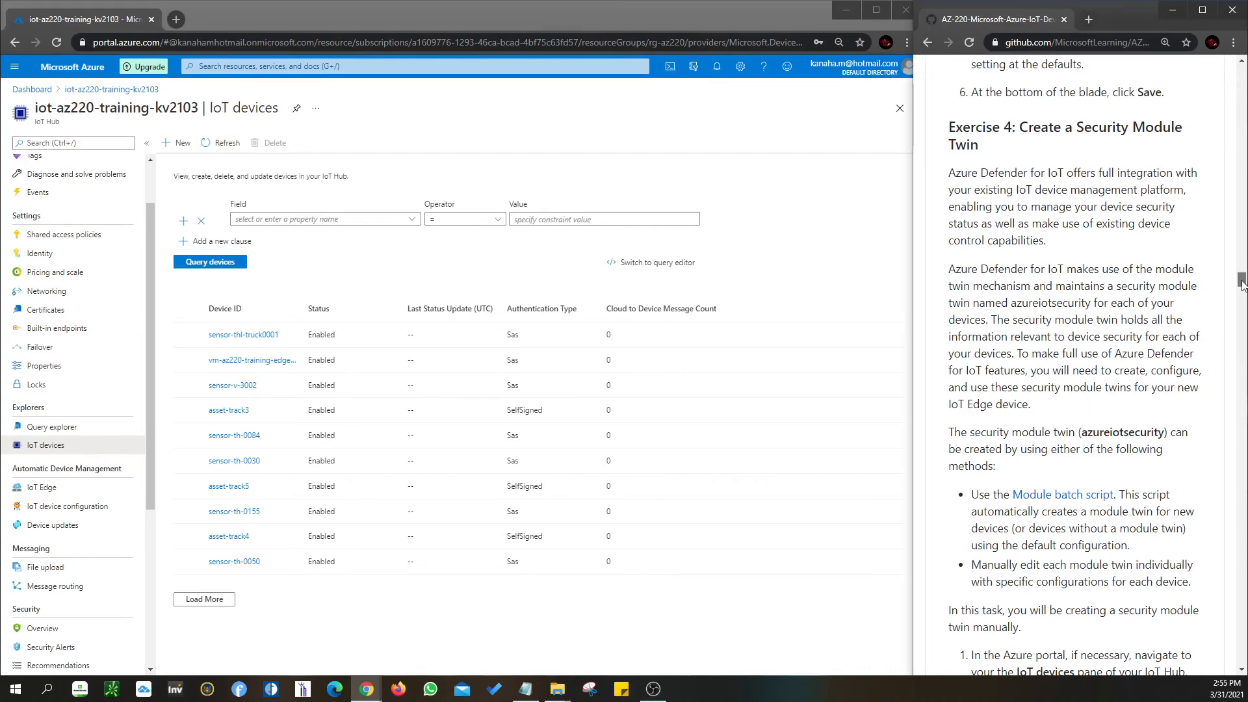
mouse_move(1242, 294)
left_mouse_down()
mouse_move(1243, 321)
mouse_move(1241, 279)
left_mouse_up()
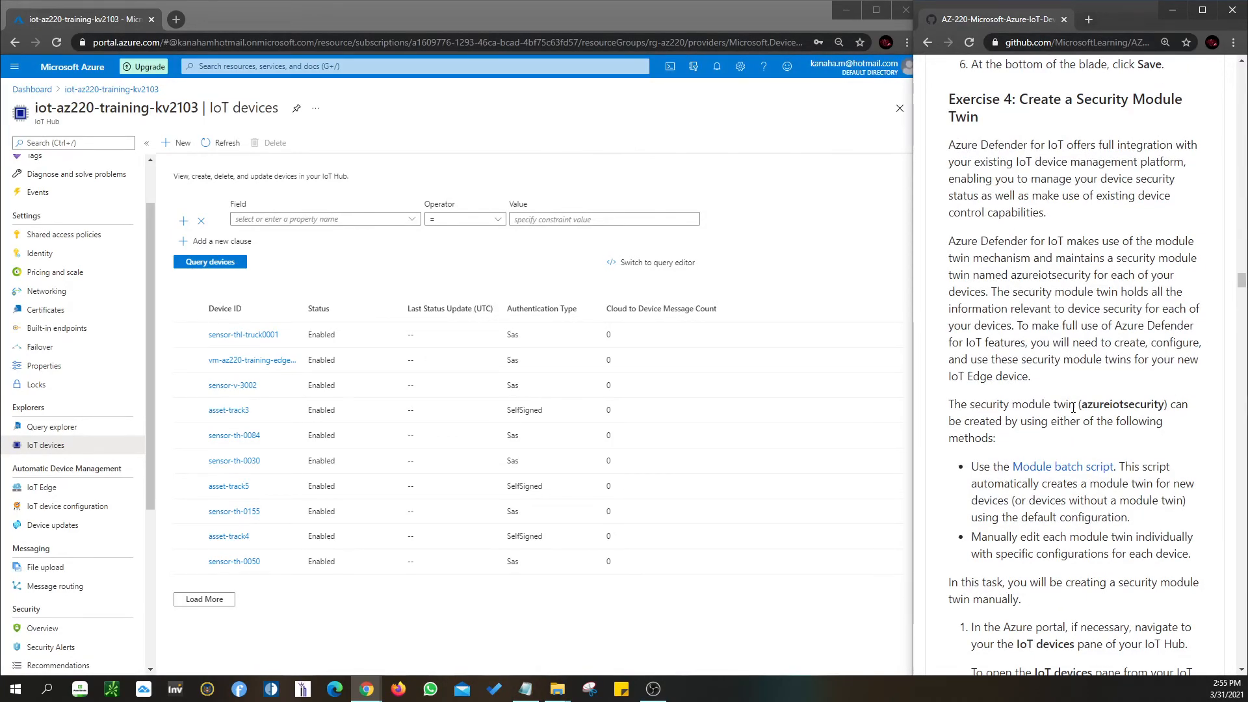
scroll(1073, 407, "down", 4)
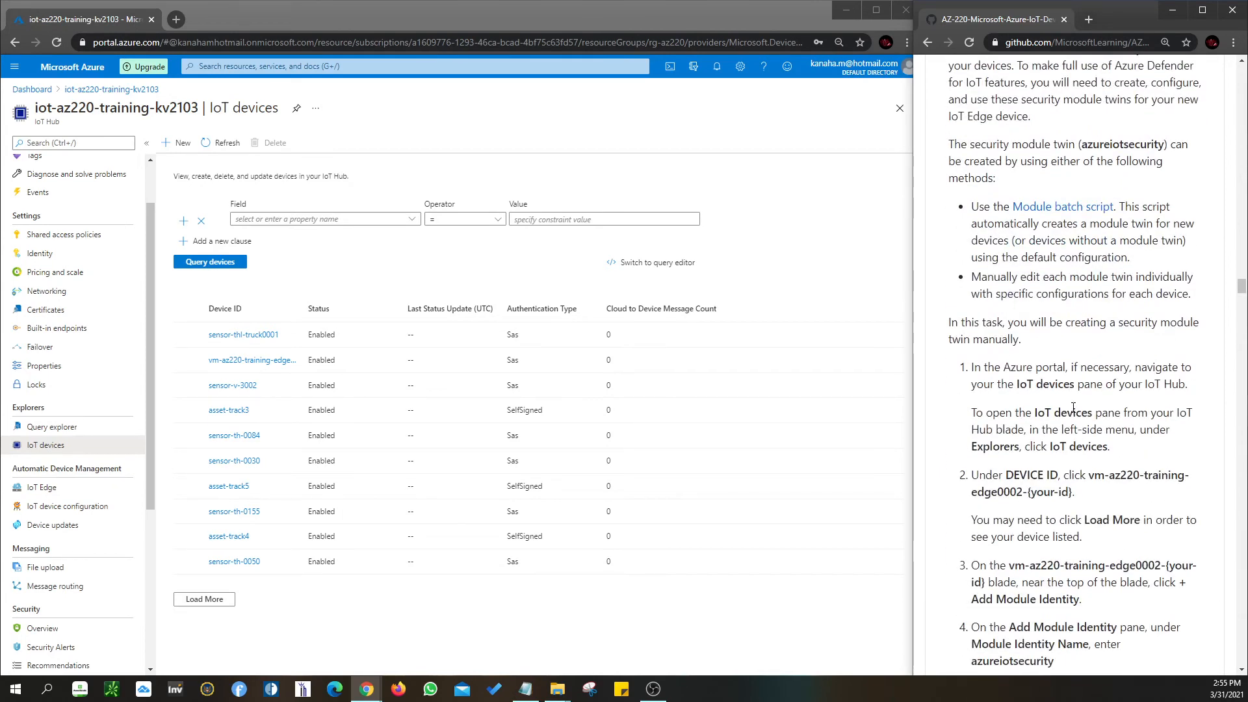
scroll(1036, 255, "down", 2)
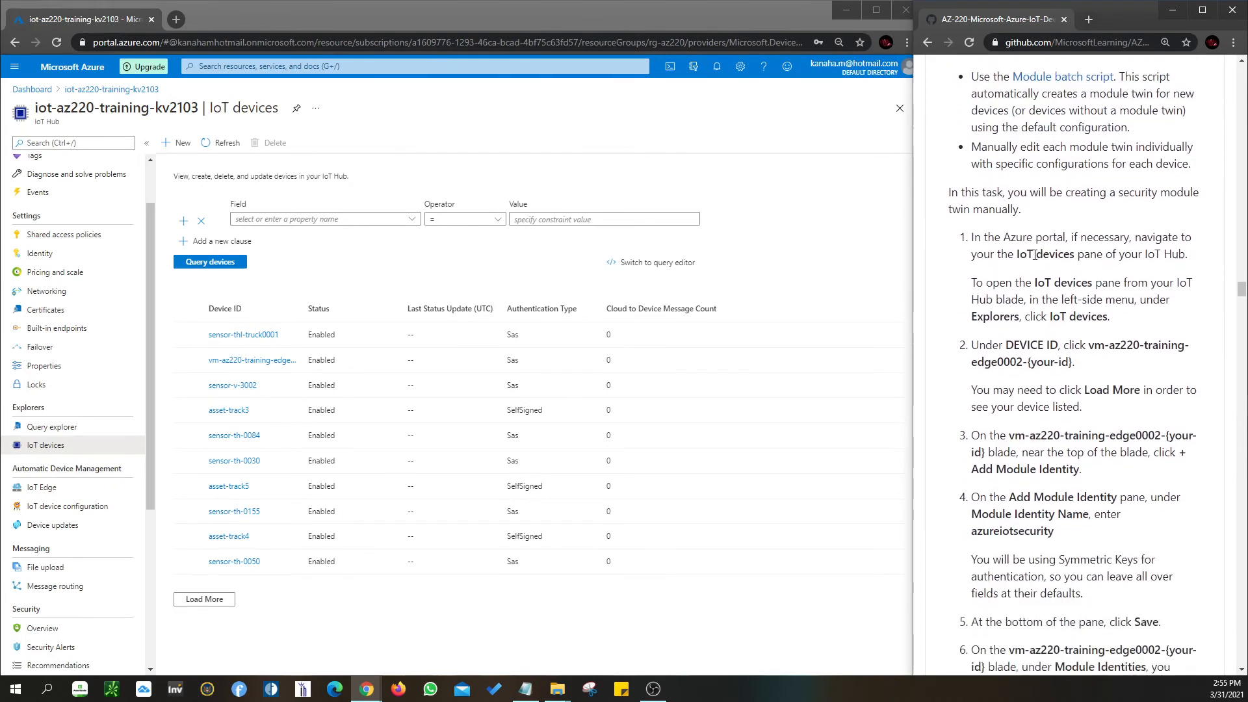
scroll(1036, 255, "down", 1)
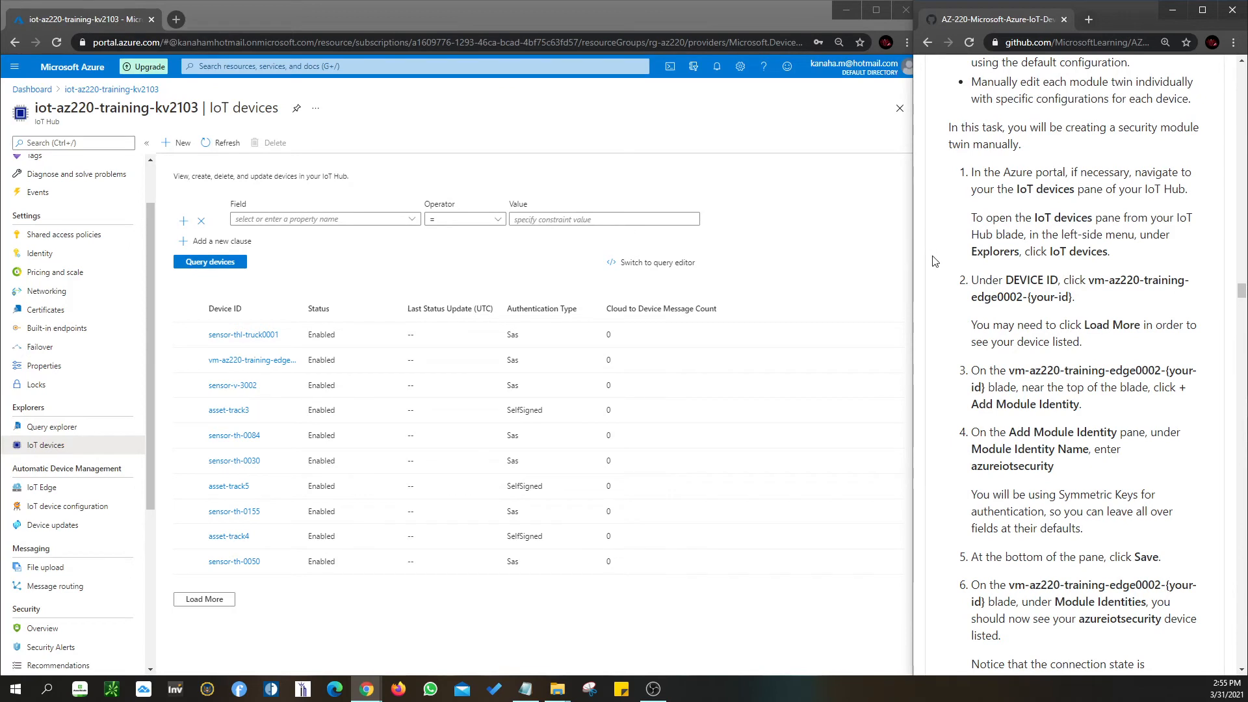
Step: Add a module identity named azureiotsecurity with symmetric key authentication to the vm-az220-training-edge0002-kv2103 device and save it
left_click(247, 362)
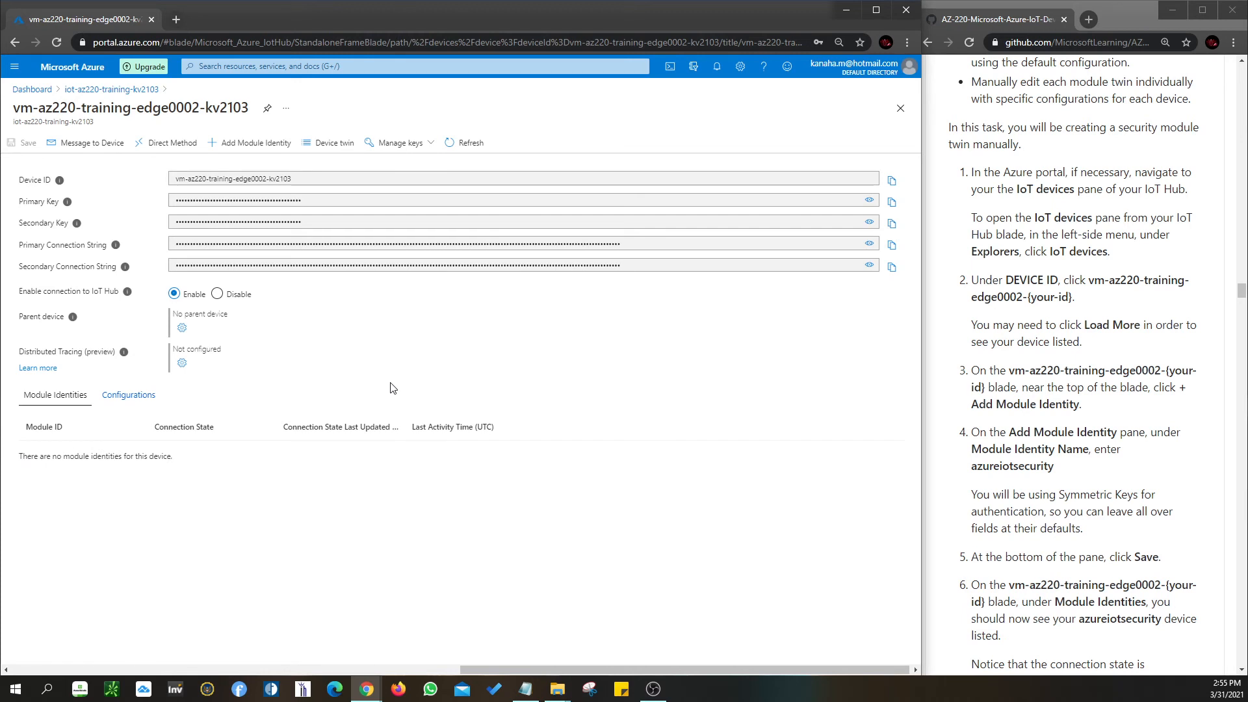
left_click(238, 144)
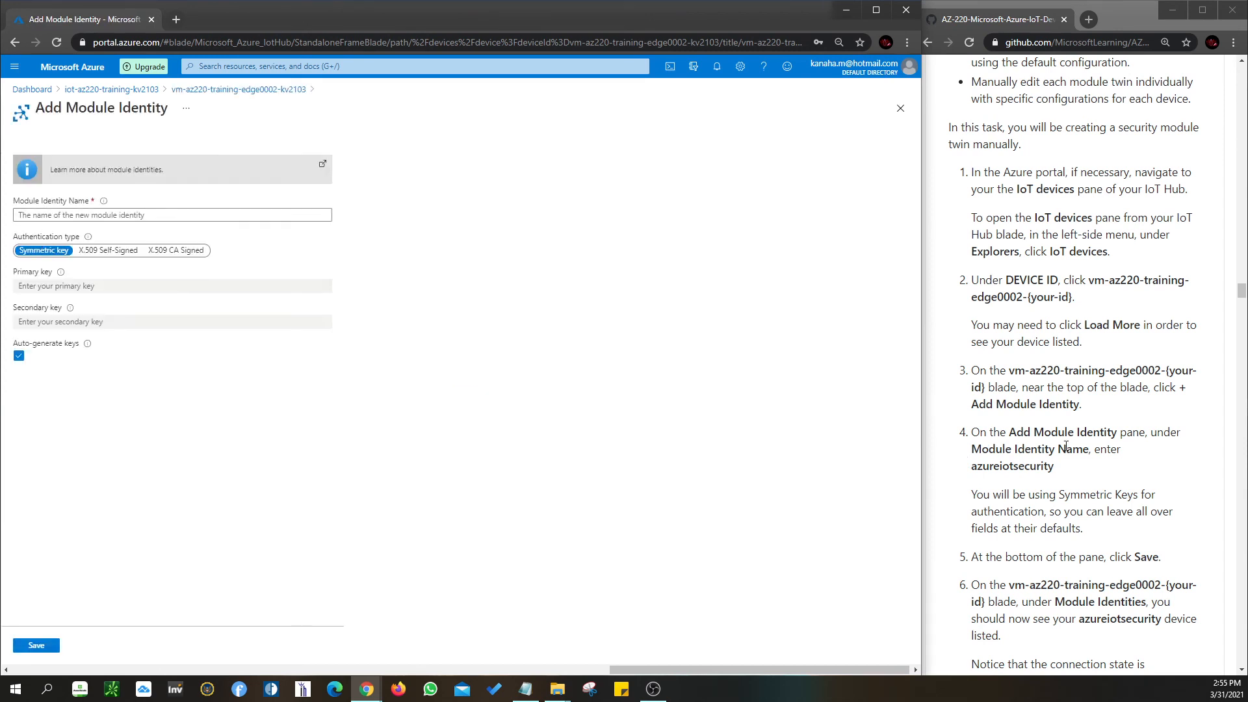
left_click_drag(974, 467, 1055, 466)
key("ctrl+c")
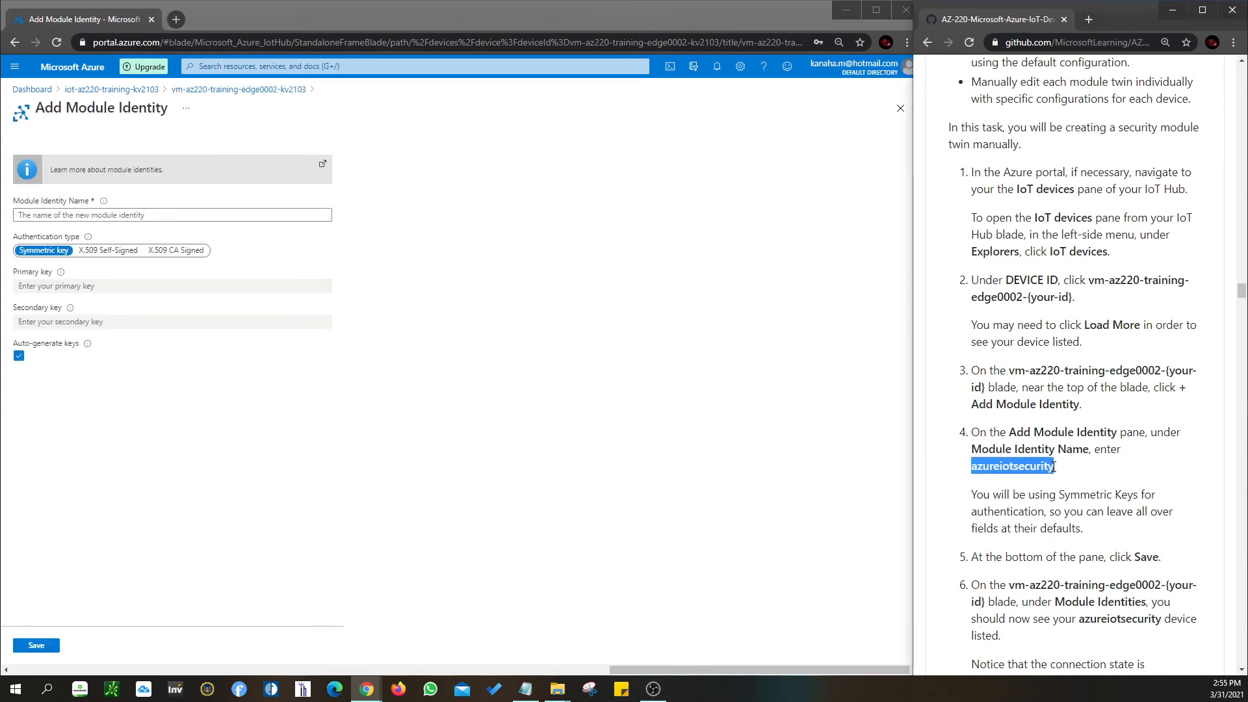
left_click(65, 214)
key("ctrl+v")
scroll(1064, 515, "down", 2)
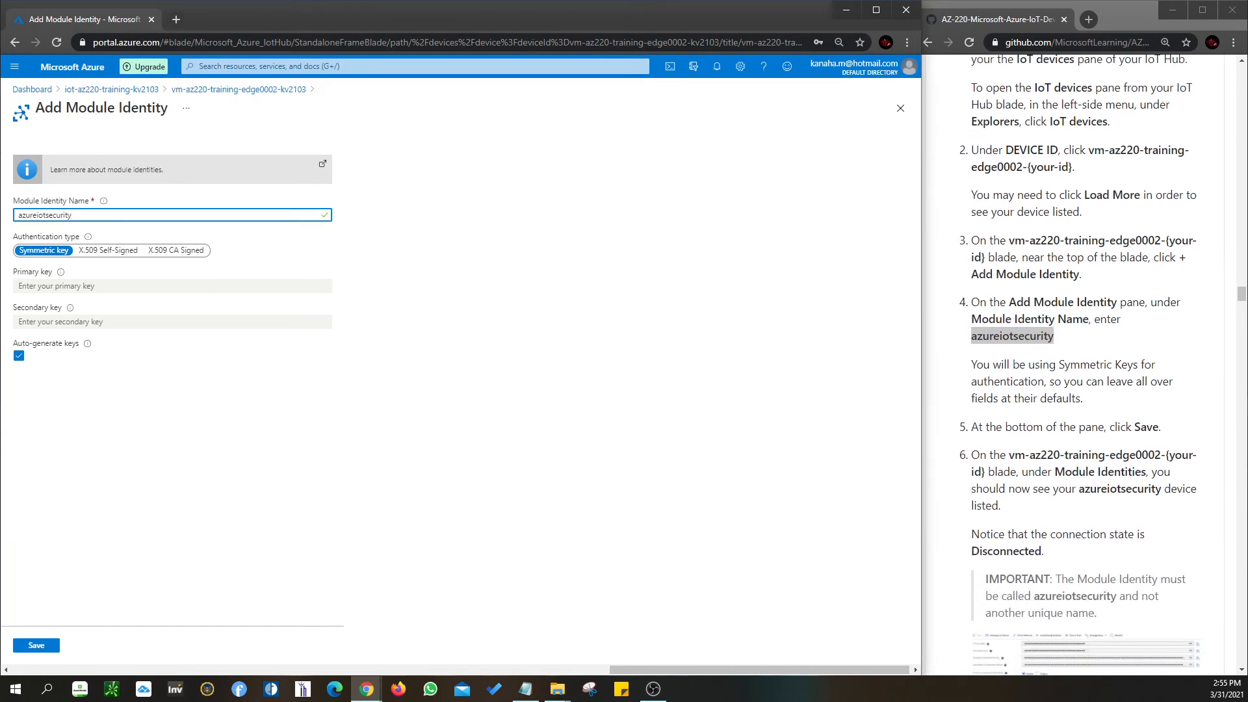
left_click(37, 646)
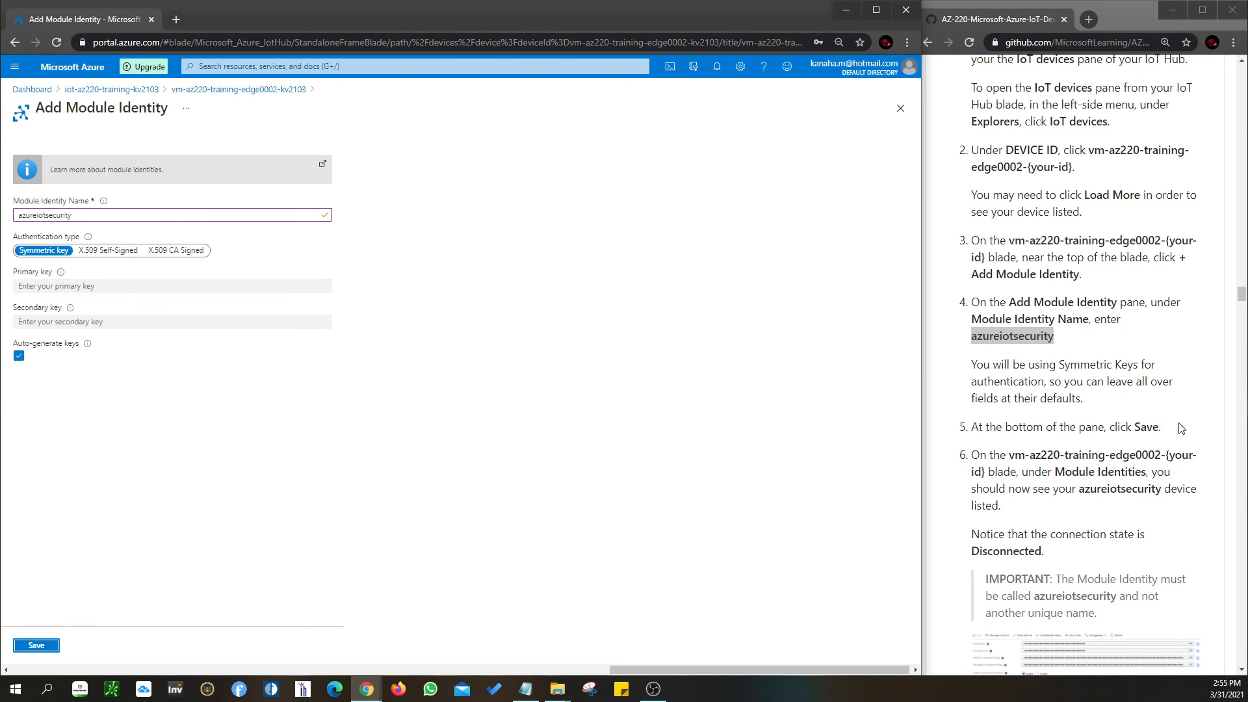
Step: Follow the lab instructions to copy the device's primary key into the IoT_Reference file in Notepad under the label "Primary Key:"
scroll(1061, 419, "down", 2)
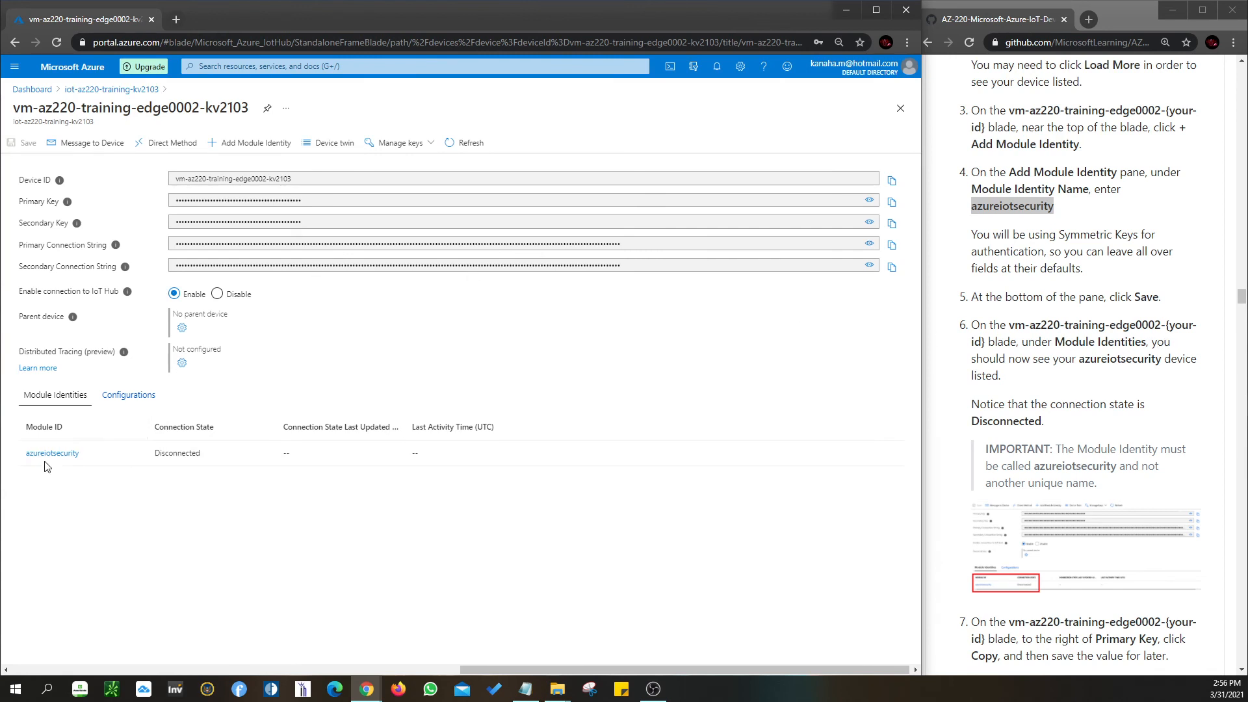
scroll(1028, 405, "down", 3)
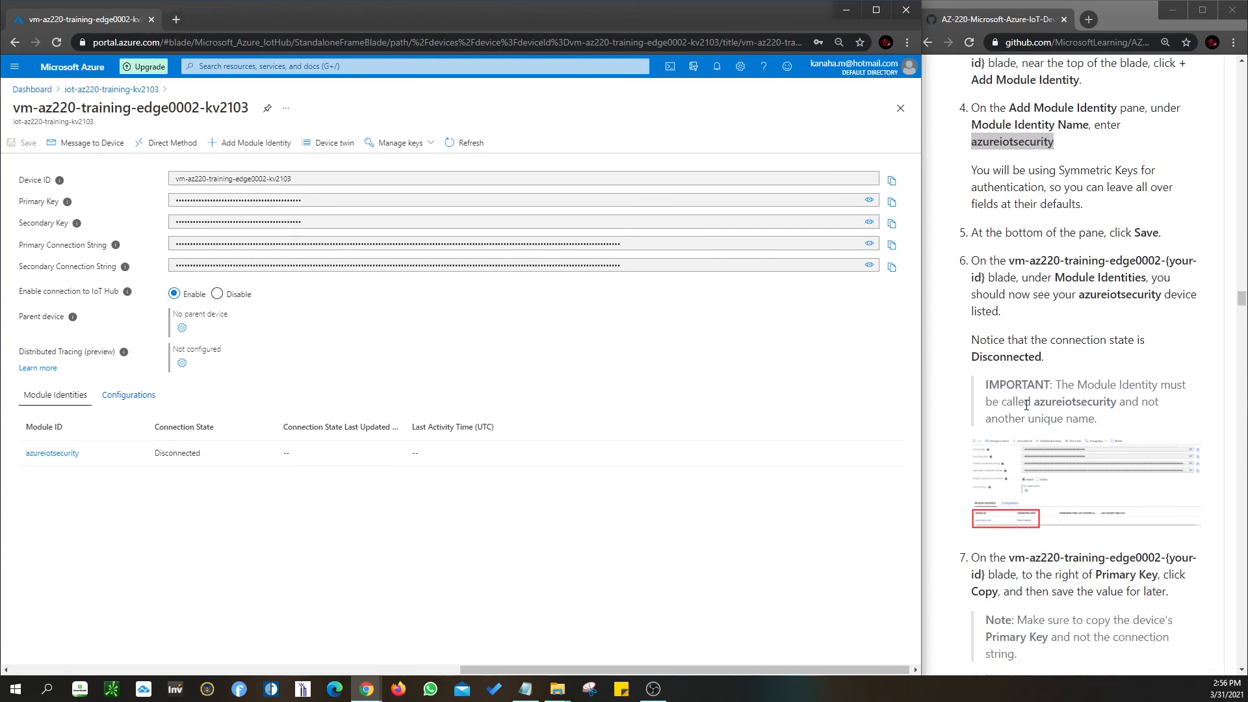
scroll(1027, 404, "down", 1)
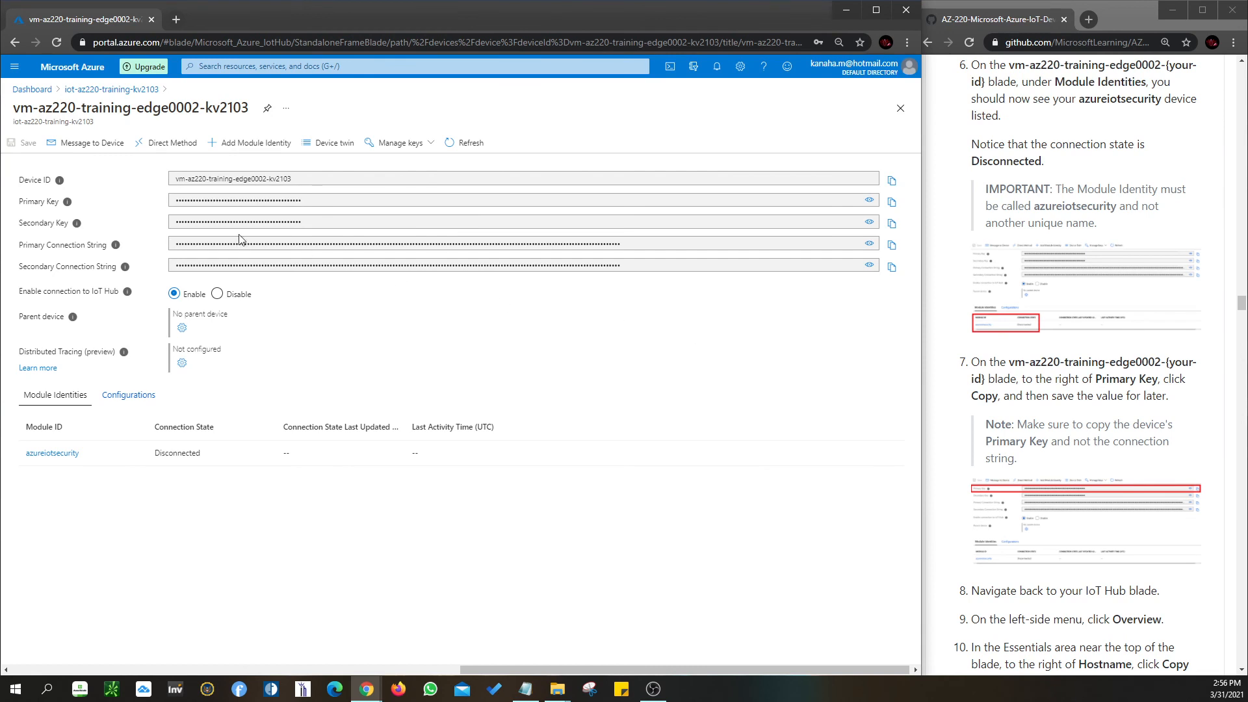
left_click(891, 204)
left_click(525, 689)
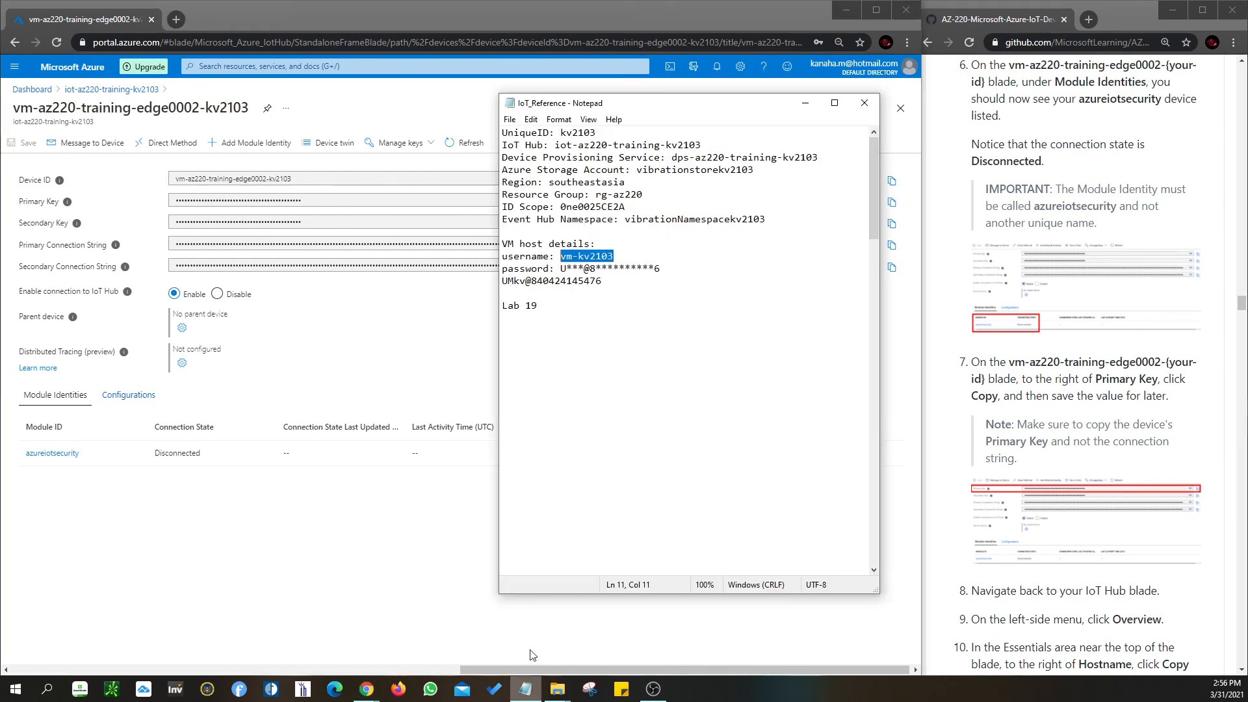
left_click(554, 352)
type("Primary Key:")
key("ctrl+v")
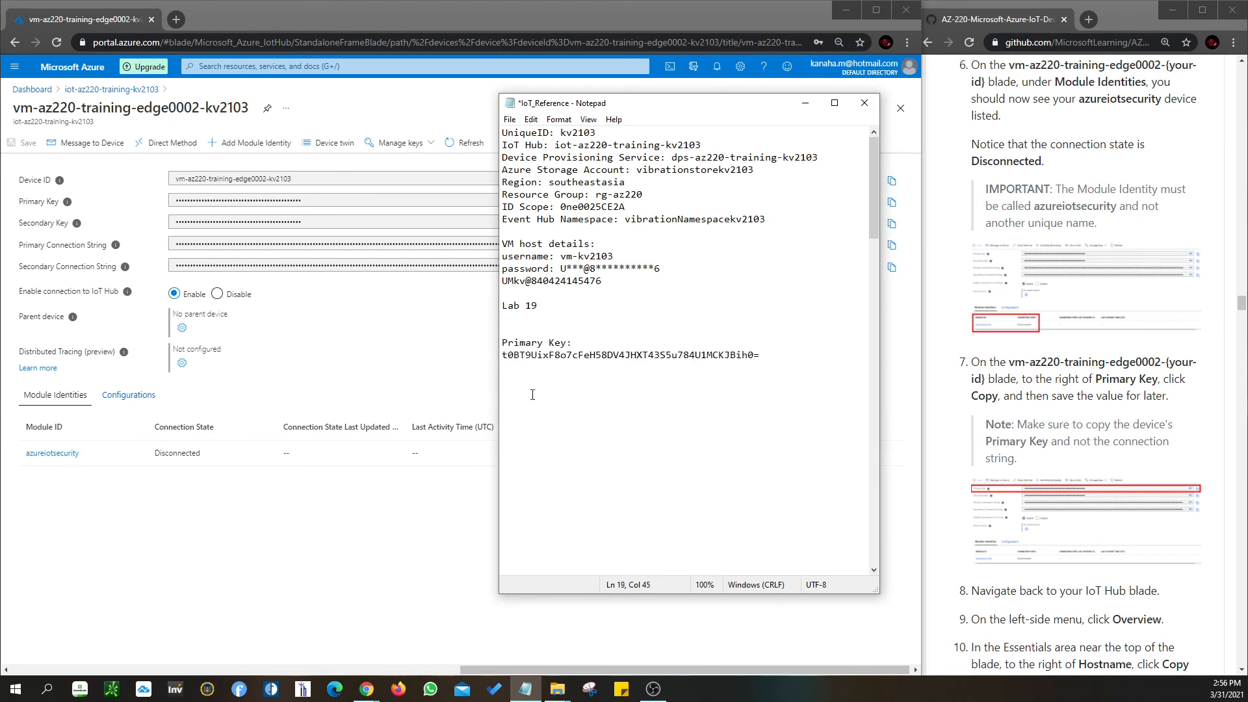
Step: Return to the iot-az220-training-kv2103 hub in the Azure portal and open its overview
left_click(896, 362)
scroll(1178, 431, "down", 3)
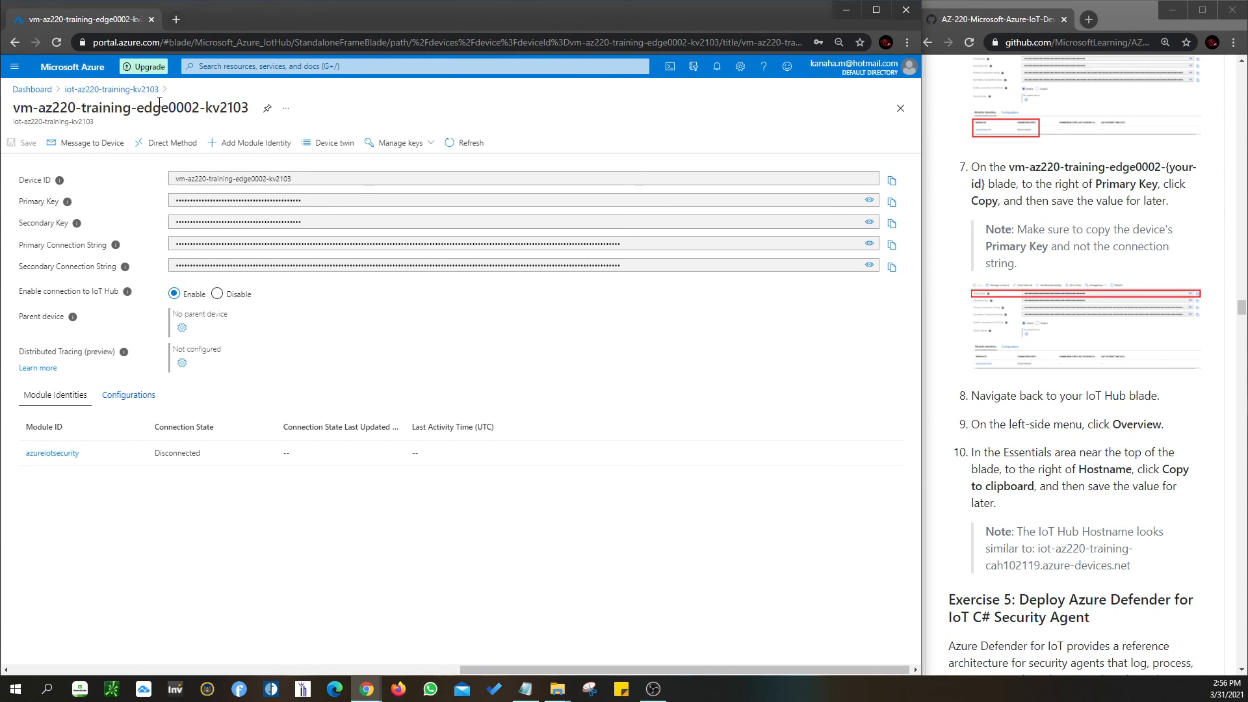
left_click(104, 91)
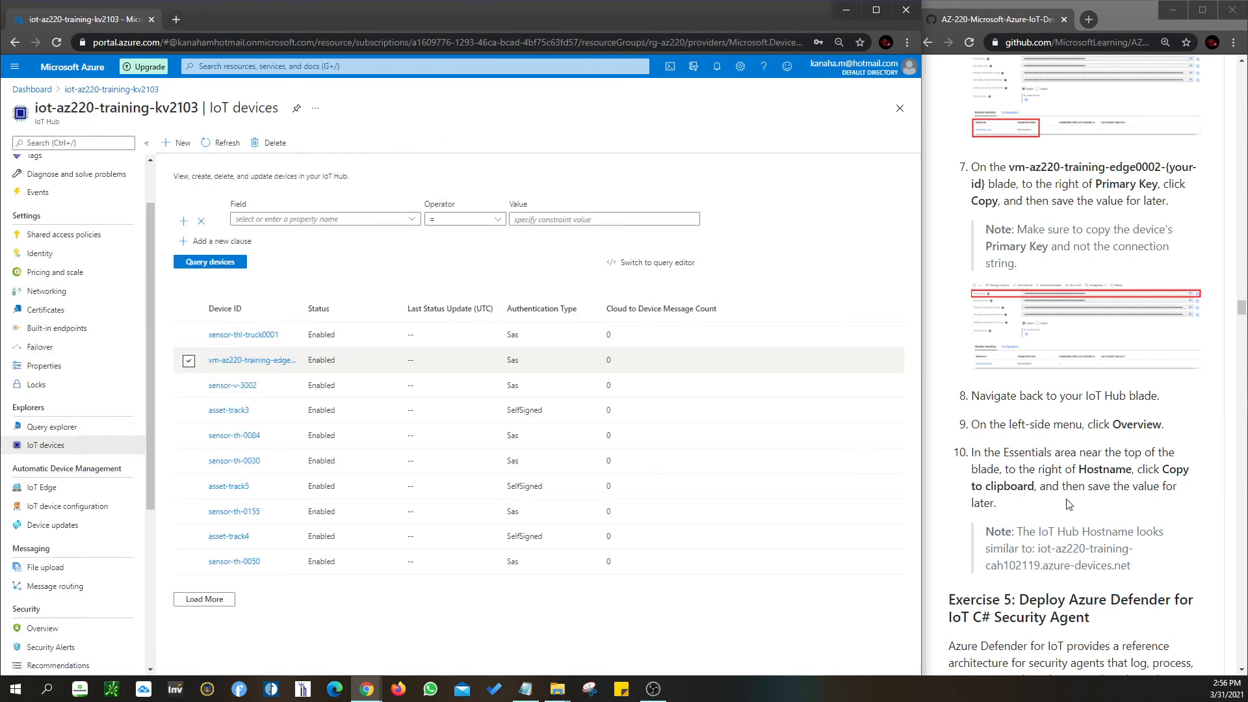
scroll(75, 295, "up", 1)
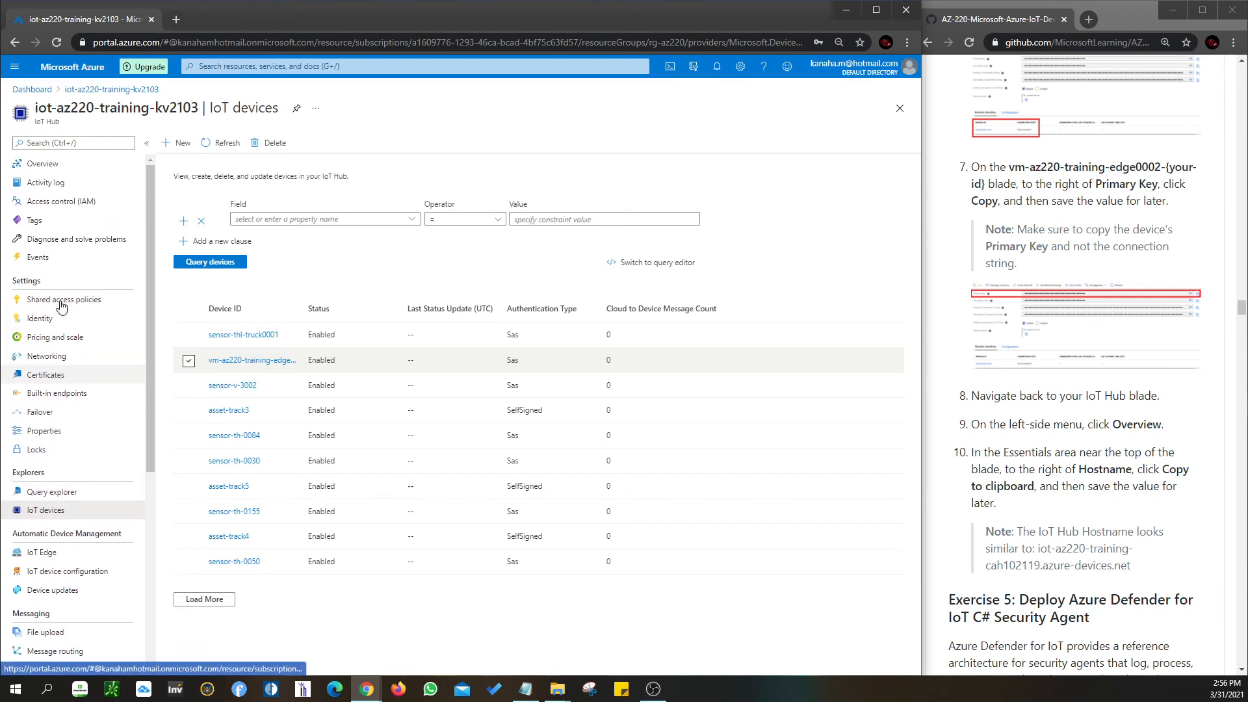
left_click(44, 165)
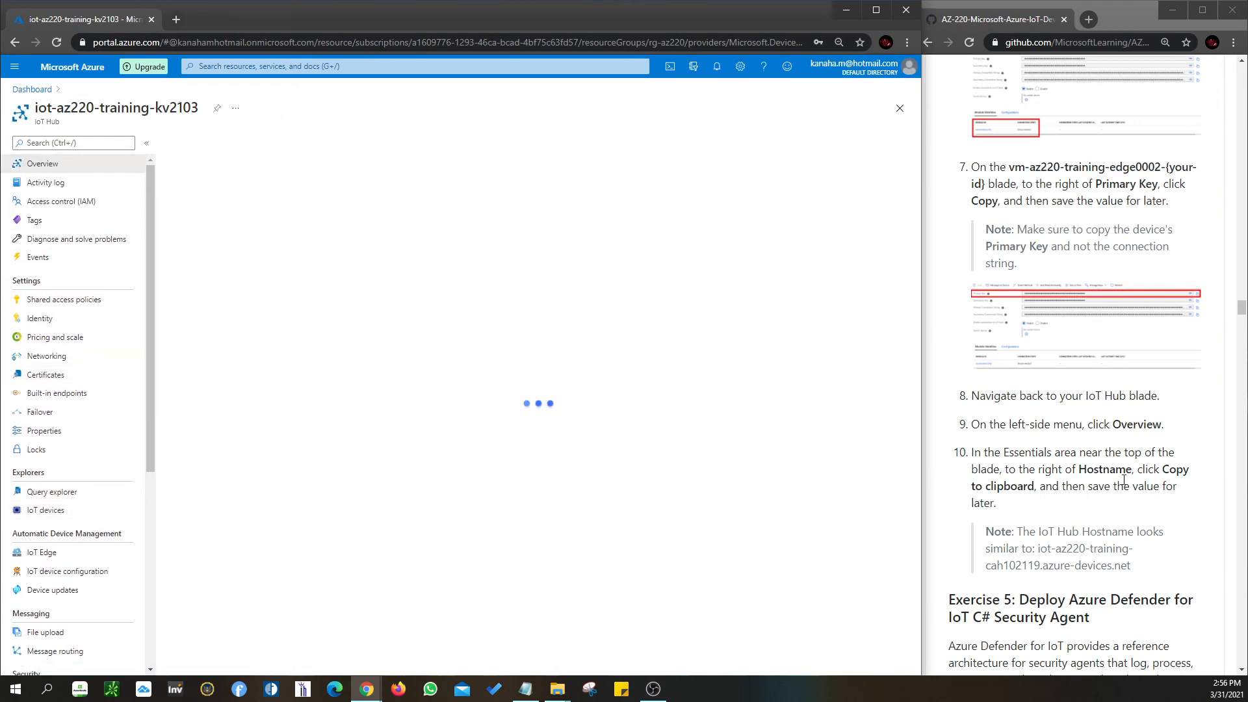
scroll(1123, 480, "down", 1)
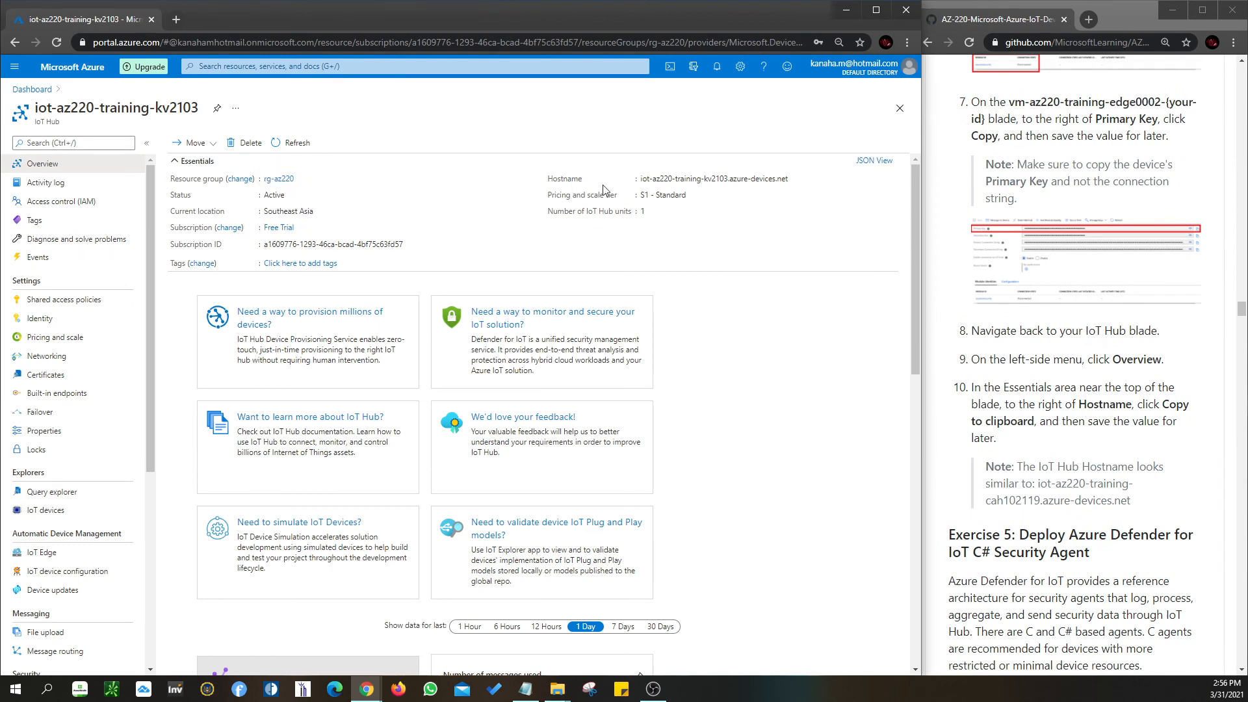
Step: Record the hub's hostname iot-az220-training-kv2103.azure-devices.net in the IoT_Reference file in Notepad under the label "Hostname:" and save the file
left_click(795, 179)
left_click(525, 689)
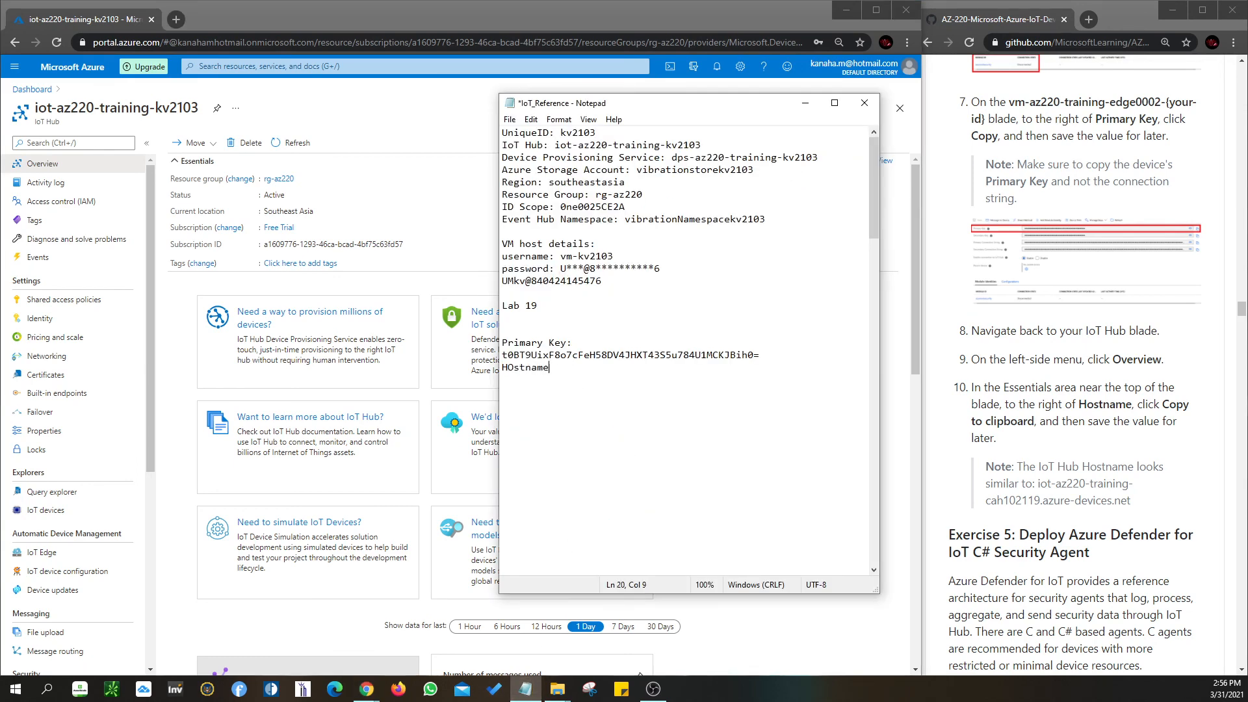
type(":")
key("ctrl+v")
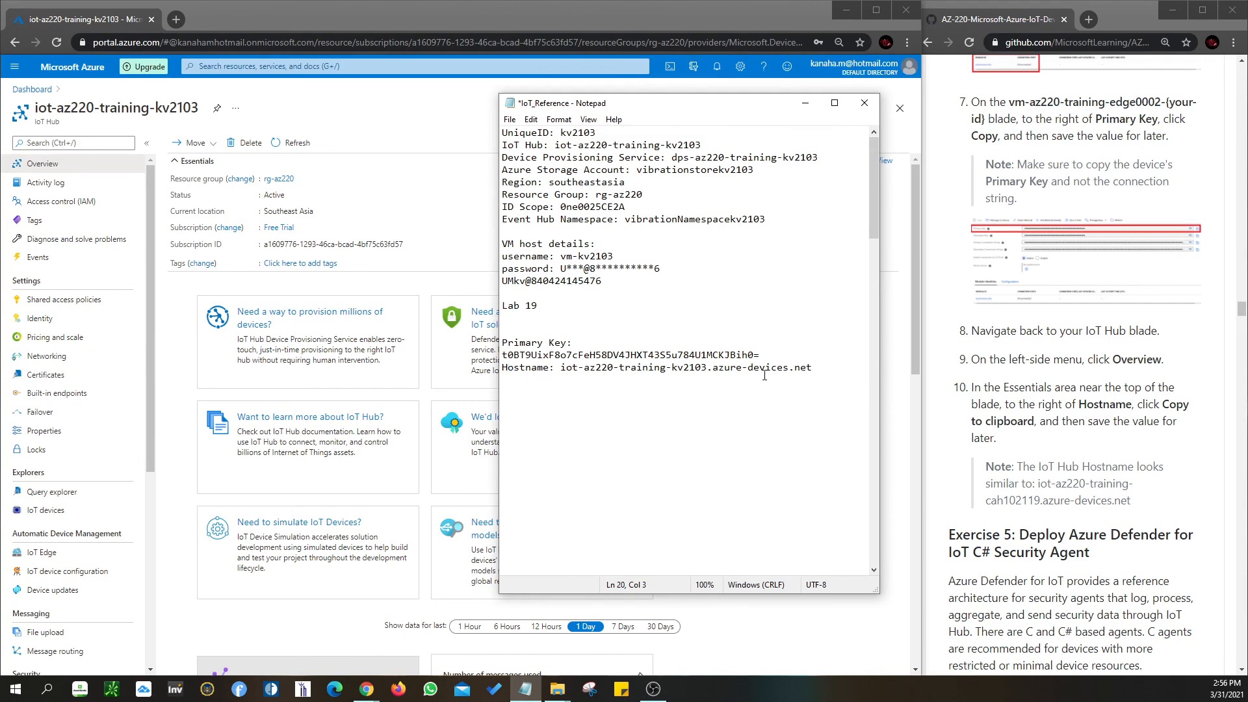
key("ctrl+s")
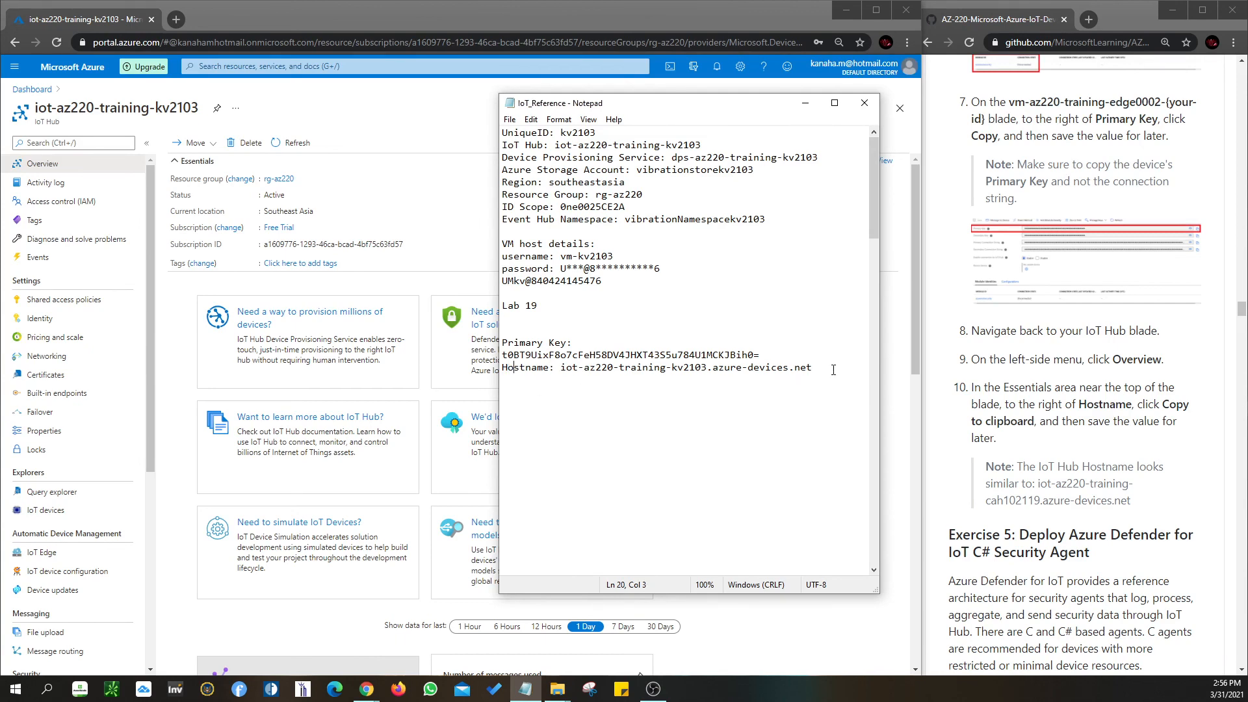
left_click(805, 102)
Step: Read through the Exercise 5 instructions on deploying the Azure Defender for IoT C# security agent, including the Linux VM login task
scroll(1046, 460, "down", 2)
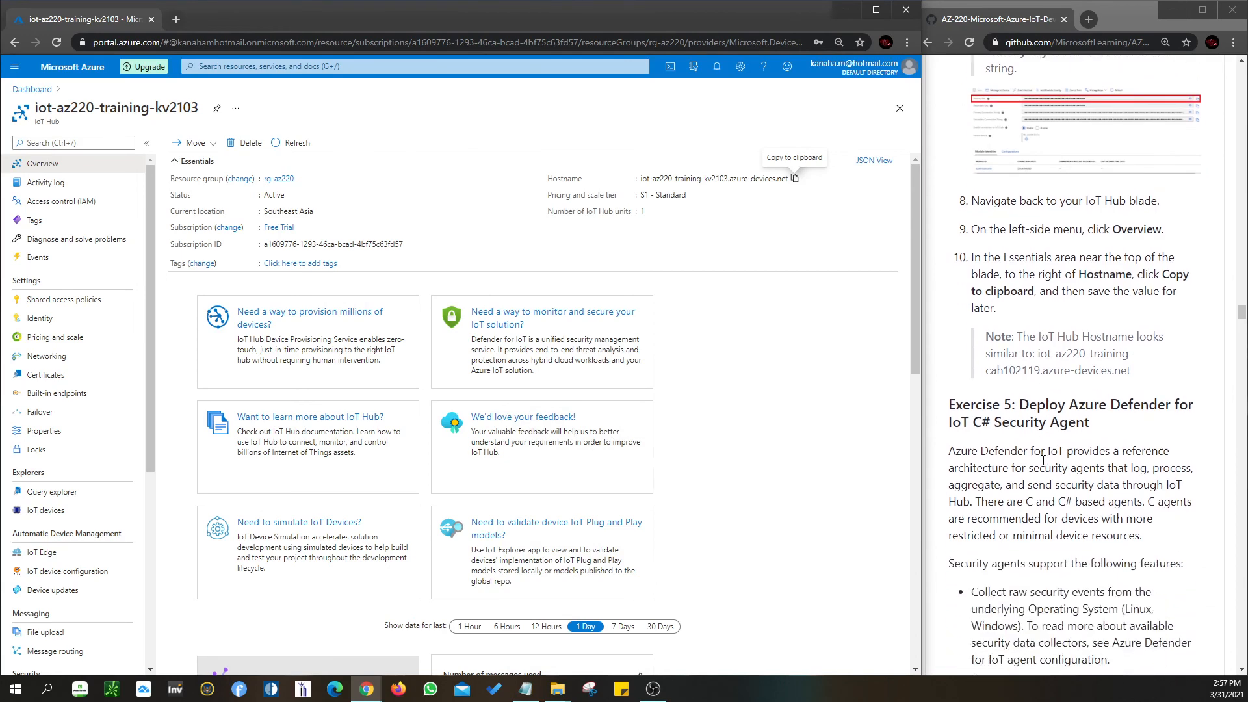
scroll(1043, 460, "down", 4)
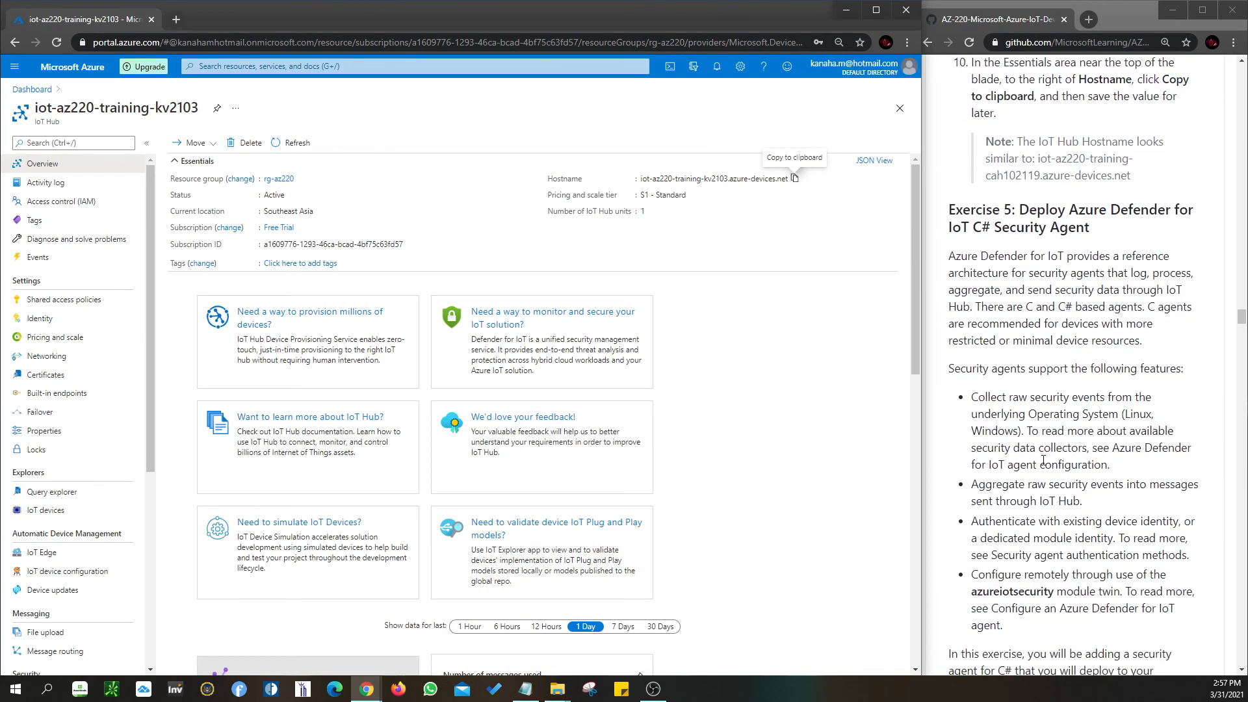
scroll(1044, 461, "down", 15)
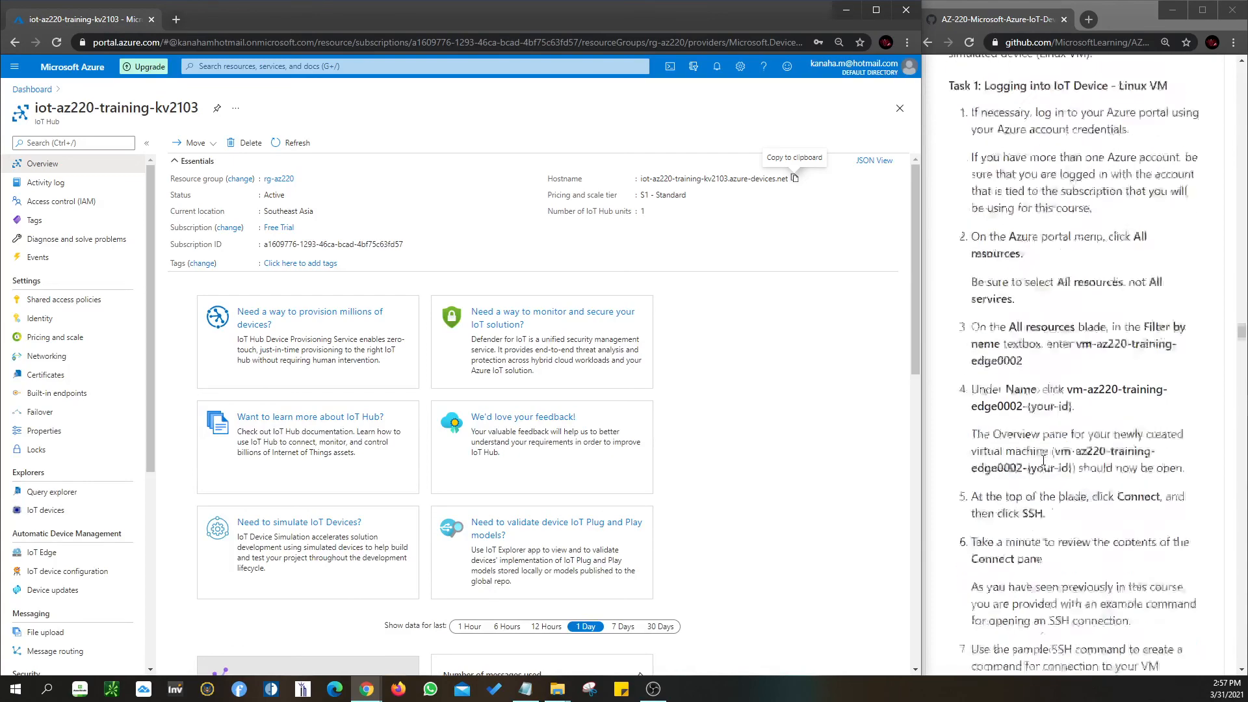
scroll(1043, 460, "down", 18)
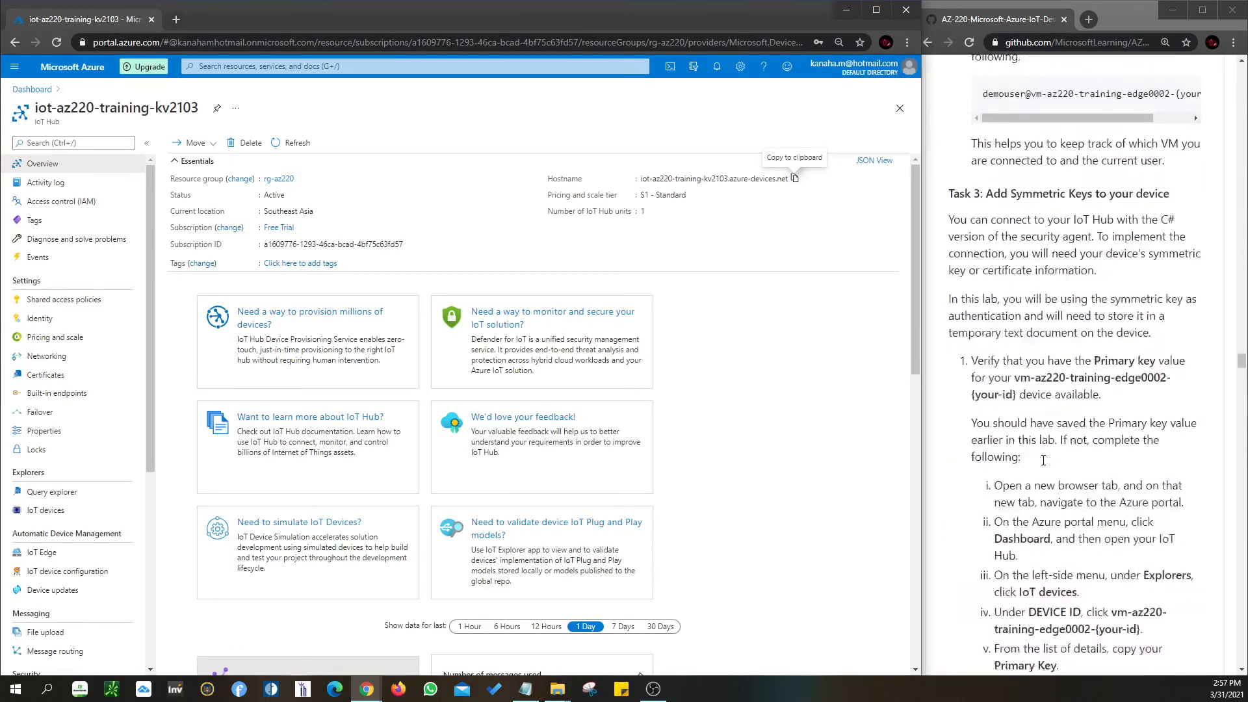
scroll(1044, 461, "down", 15)
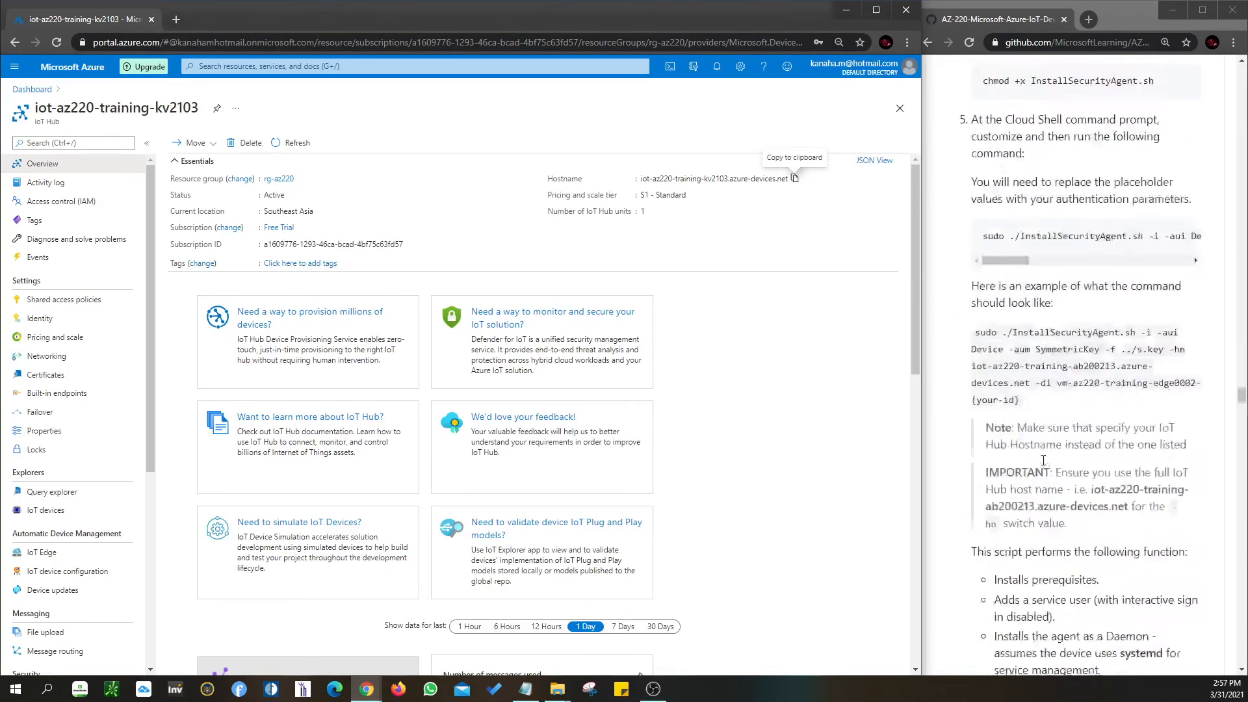
left_click_drag(1240, 400, 1241, 347)
scroll(1116, 427, "up", 10)
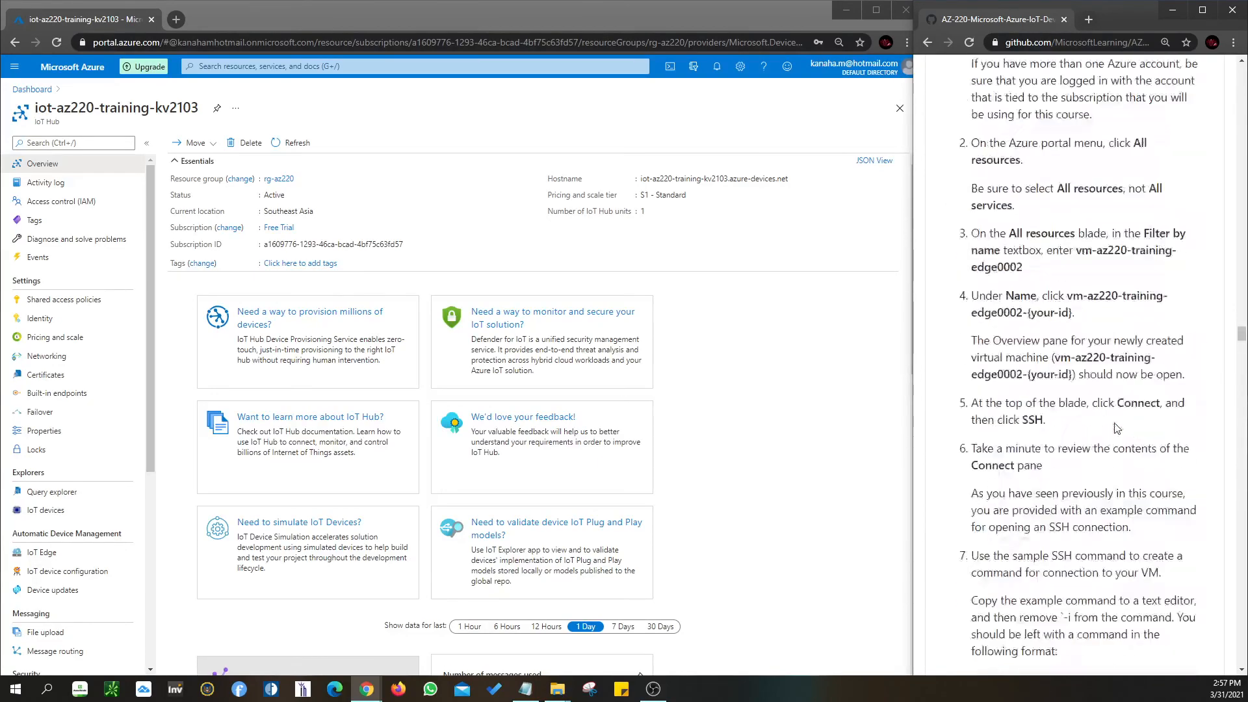
scroll(1116, 427, "up", 8)
scroll(1116, 427, "down", 4)
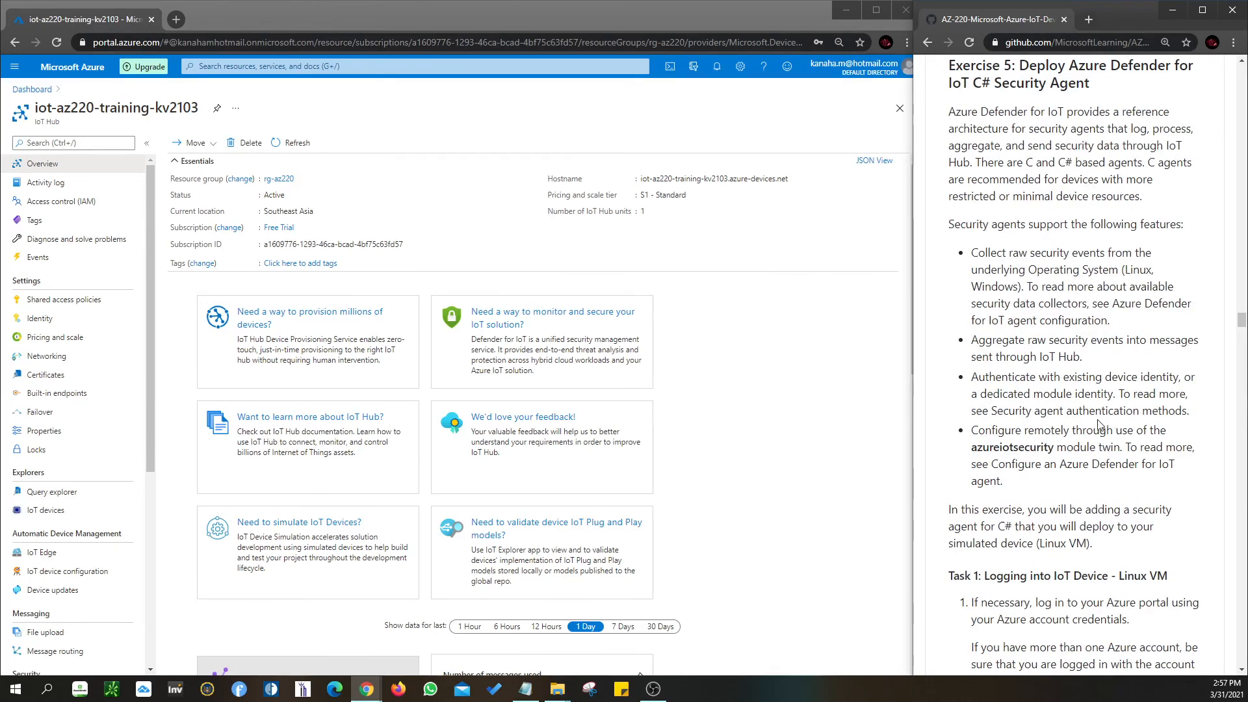